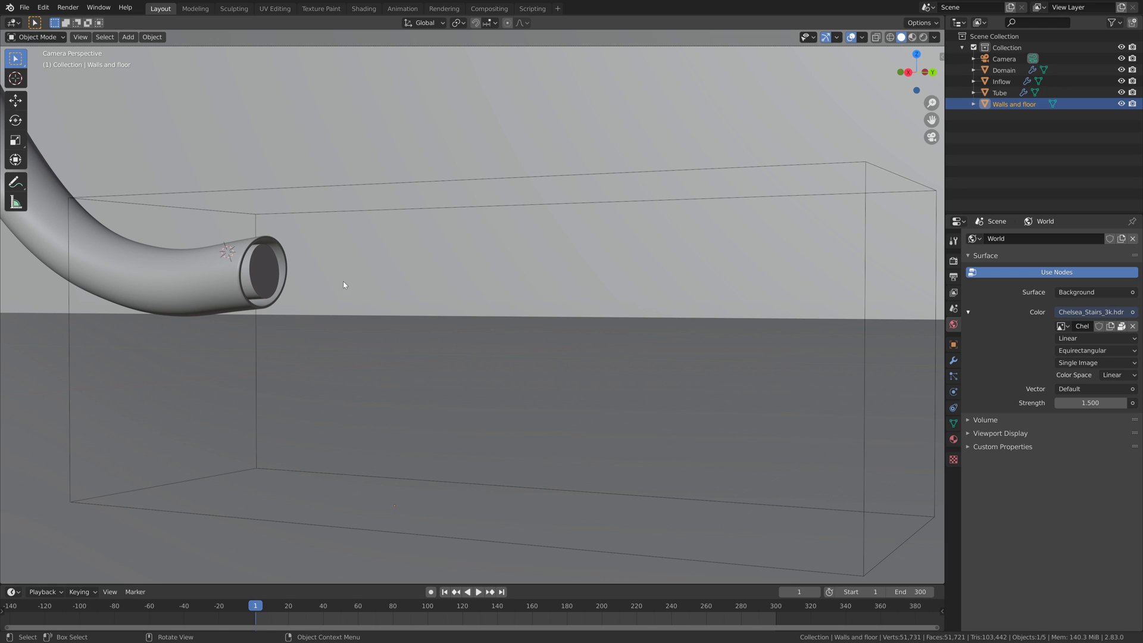
# - Enable Fluid physics on the Inflow object inside the tube opening and set its type to Flow
pyautogui.click(266, 280)
pyautogui.click(953, 391)
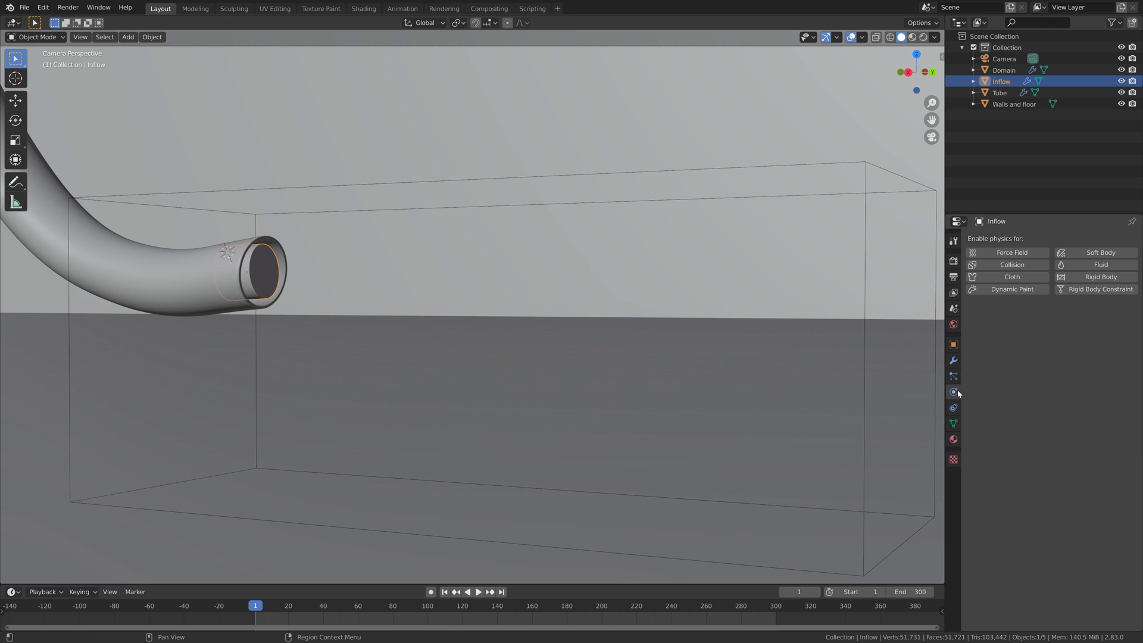
pyautogui.click(1064, 266)
pyautogui.click(1072, 323)
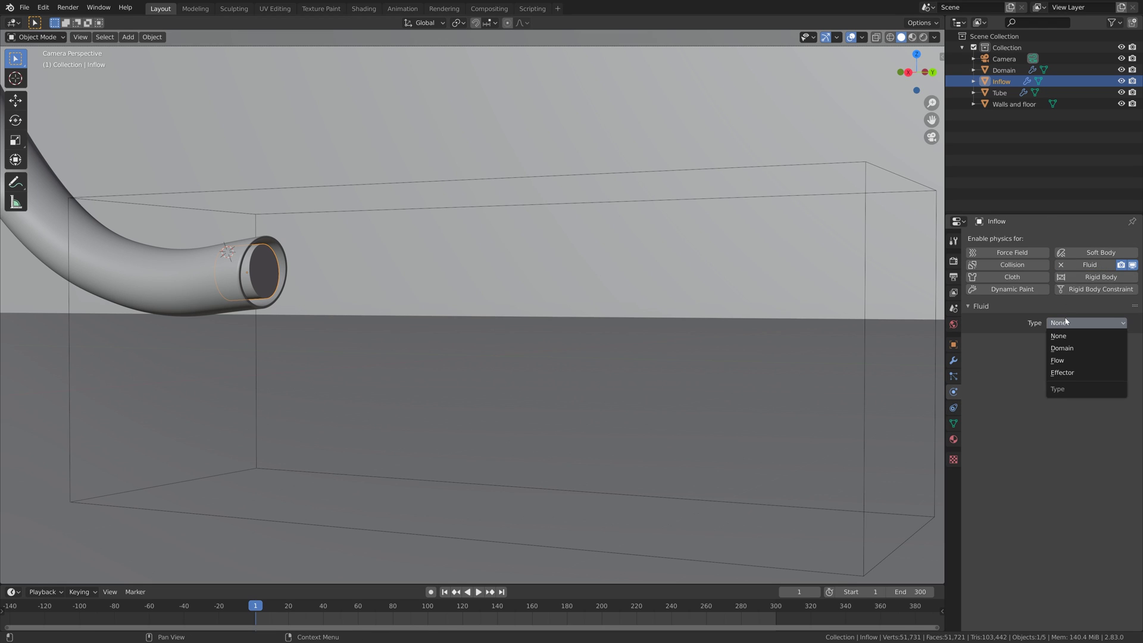
pyautogui.click(1070, 360)
# - Set the Inflow object's flow type to Liquid and its flow behavior to Inflow
pyautogui.click(1070, 359)
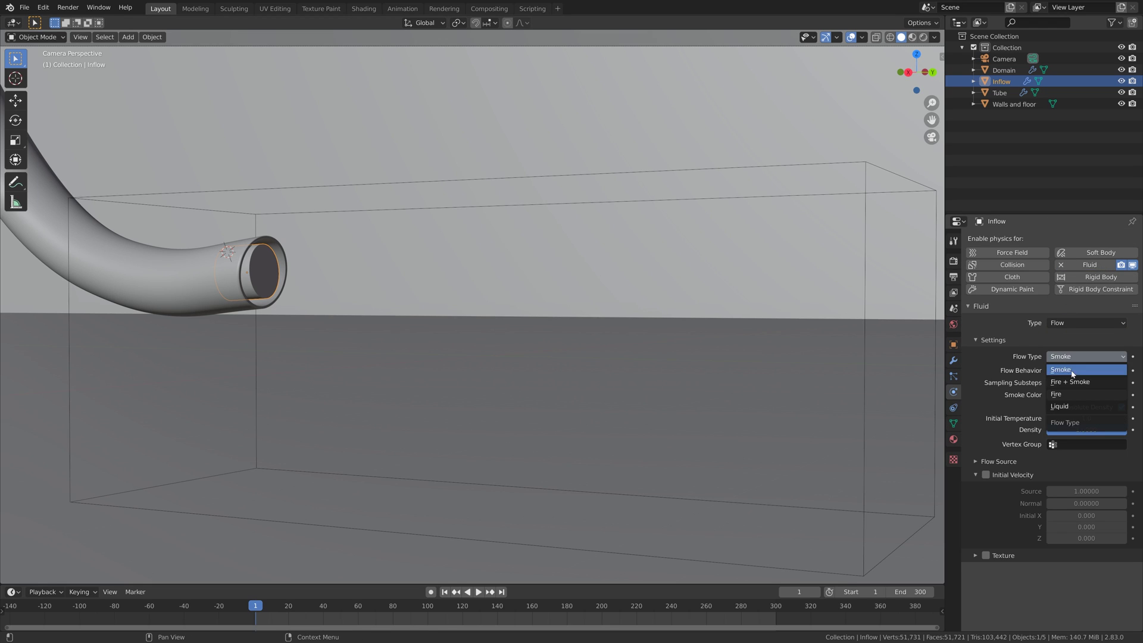
pyautogui.click(1072, 408)
pyautogui.click(1074, 370)
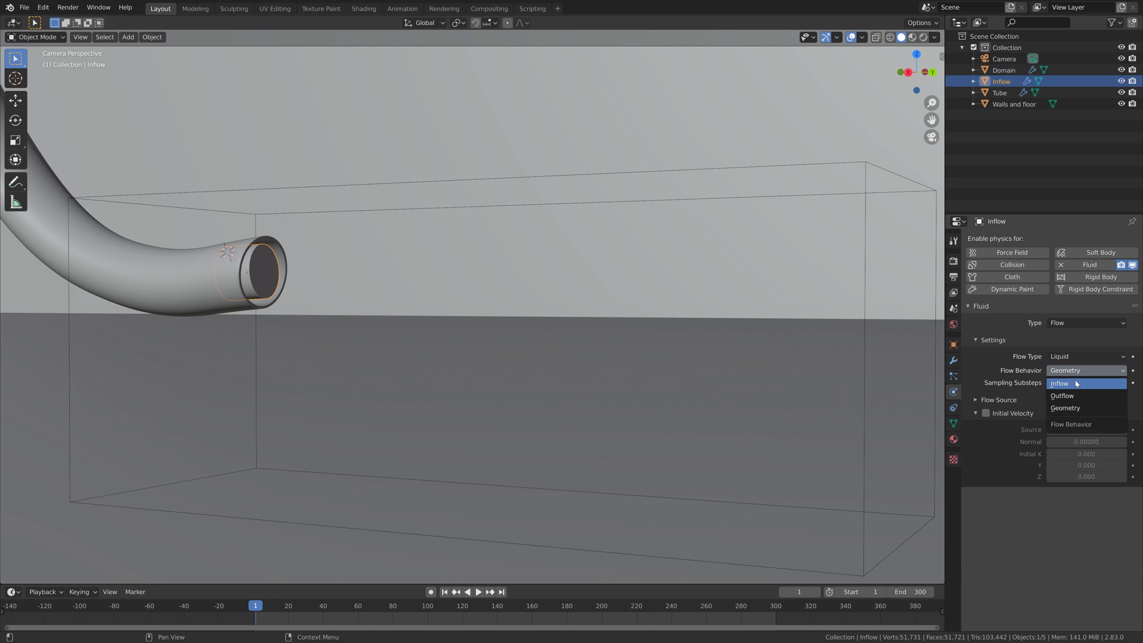
pyautogui.click(1077, 384)
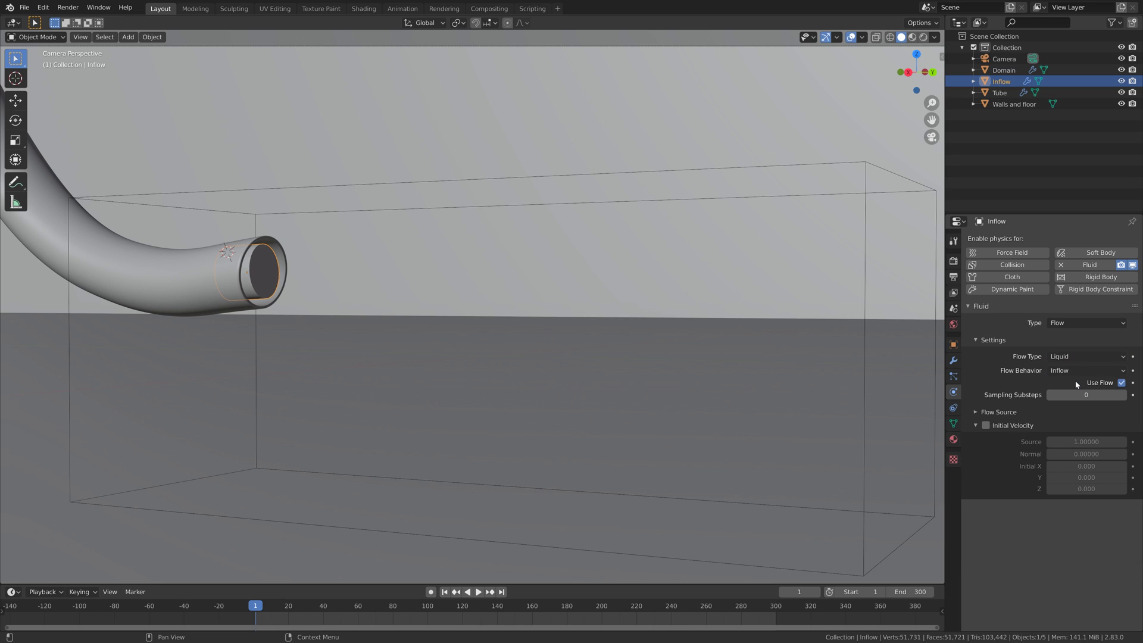
# - Set the inflow's sampling substeps to 4 and enable Initial Velocity with a Y value of 0.5
pyautogui.click(1124, 395)
pyautogui.click(1124, 395)
pyautogui.click(987, 426)
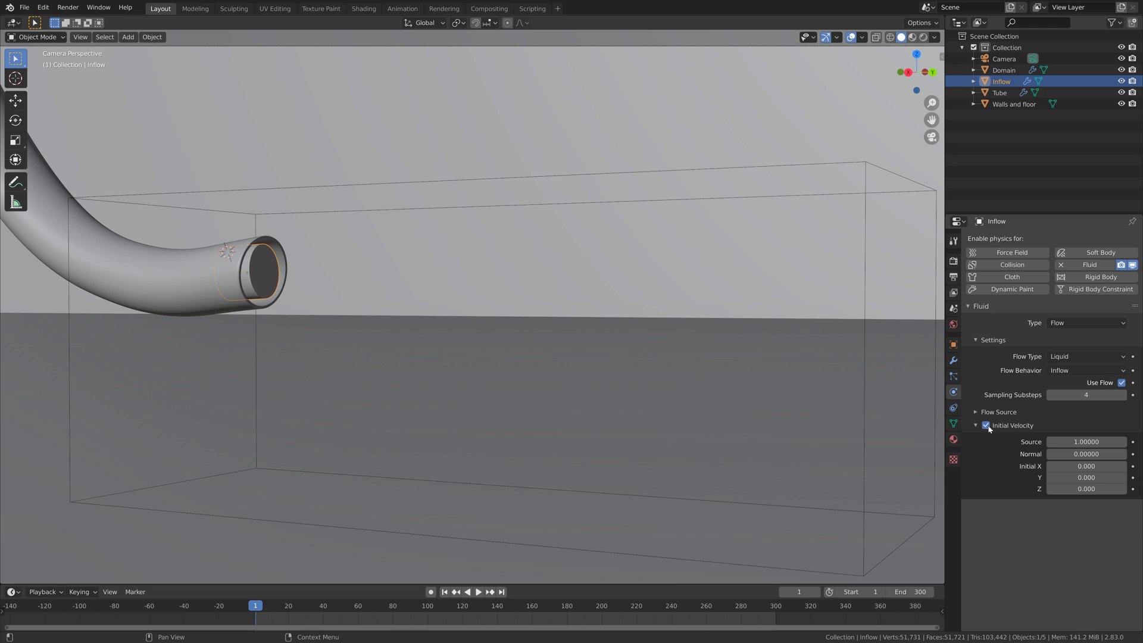
pyautogui.click(1086, 478)
pyautogui.write('.5')
pyautogui.press('Return')
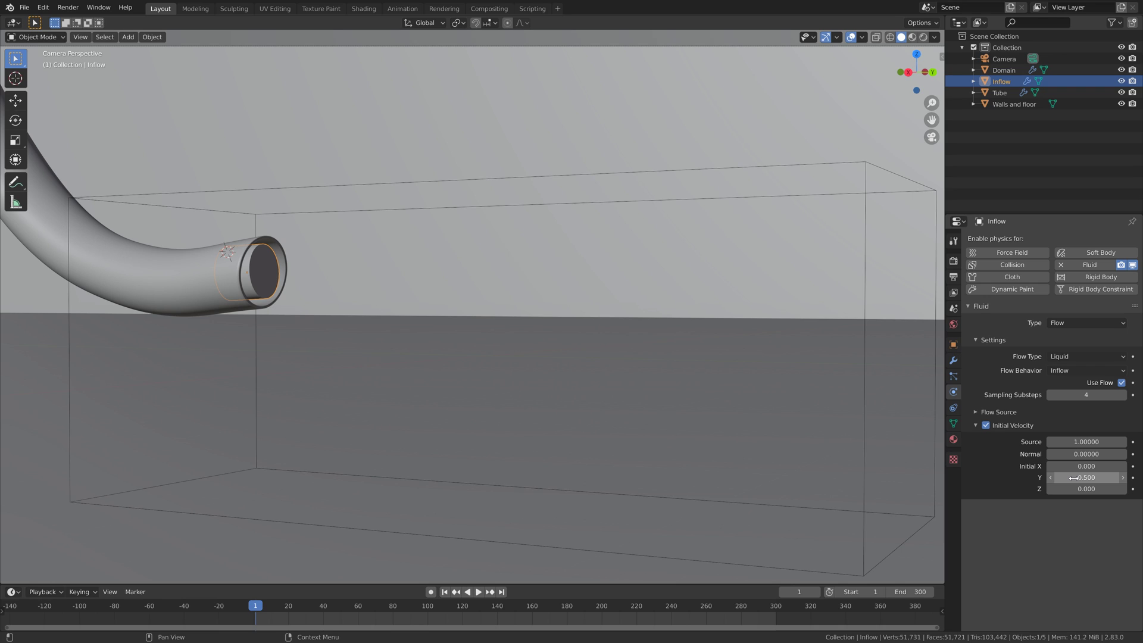
# - Keyframe the Inflow flow behavior at frame 175
pyautogui.click(798, 592)
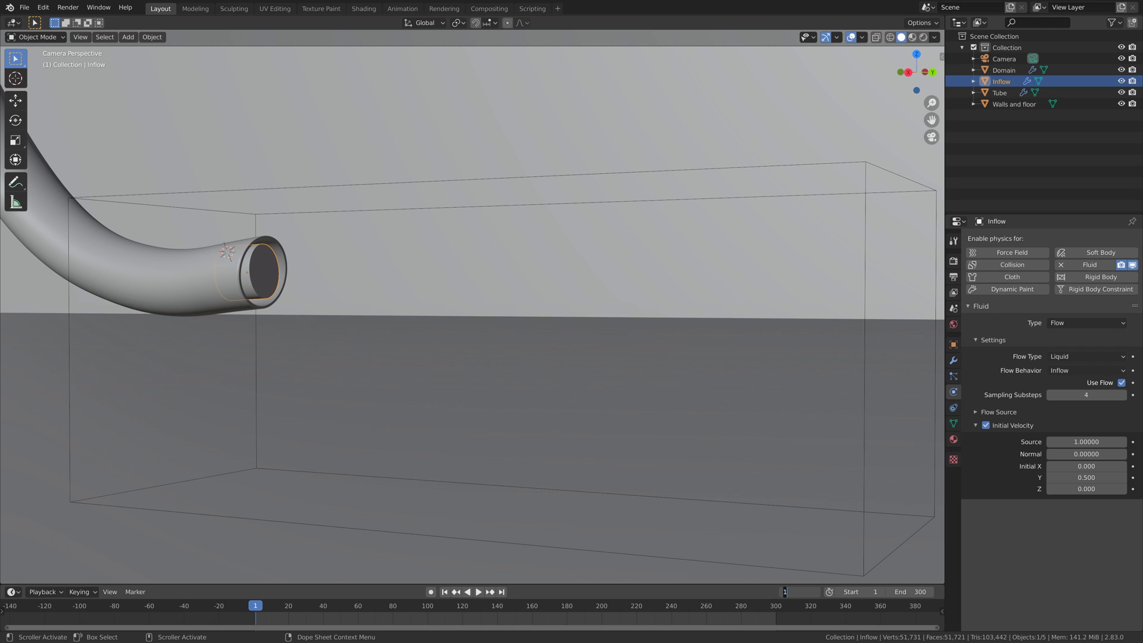
pyautogui.write('175')
pyautogui.press('Return')
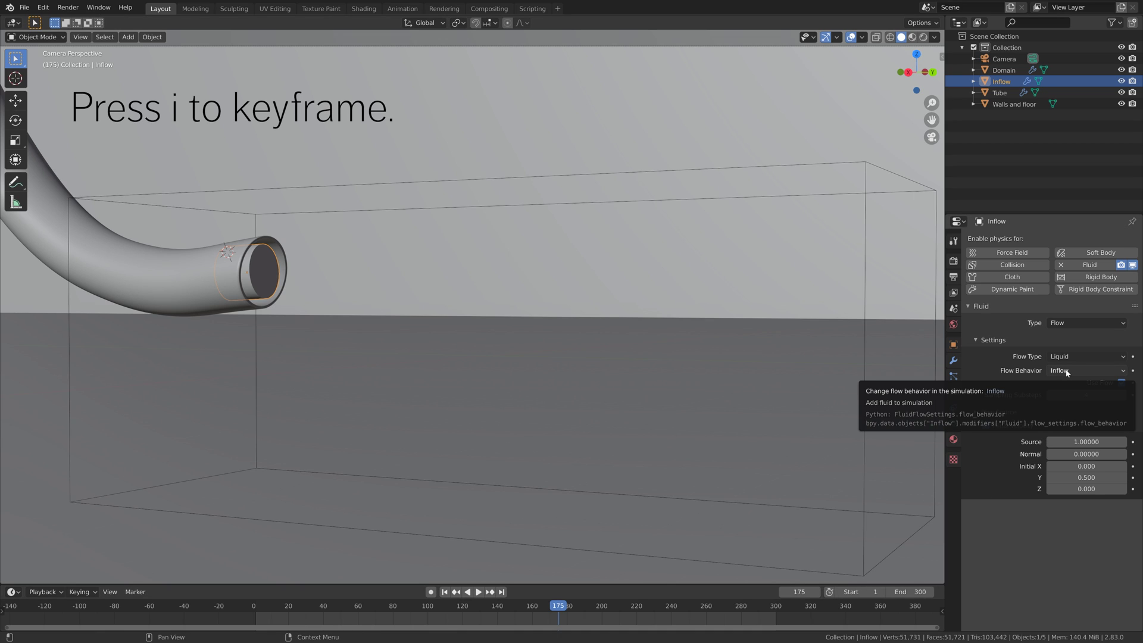
pyautogui.press('i')
# - Advance to frame 176, change the flow behavior to Geometry and keyframe it there
pyautogui.press('Right')
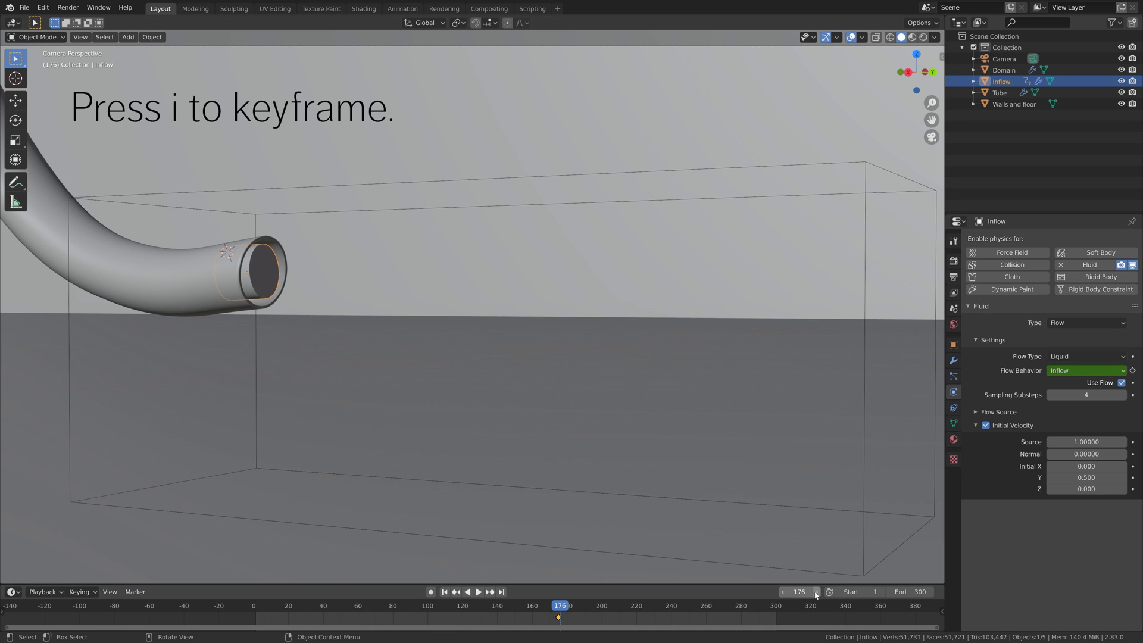
pyautogui.click(1087, 372)
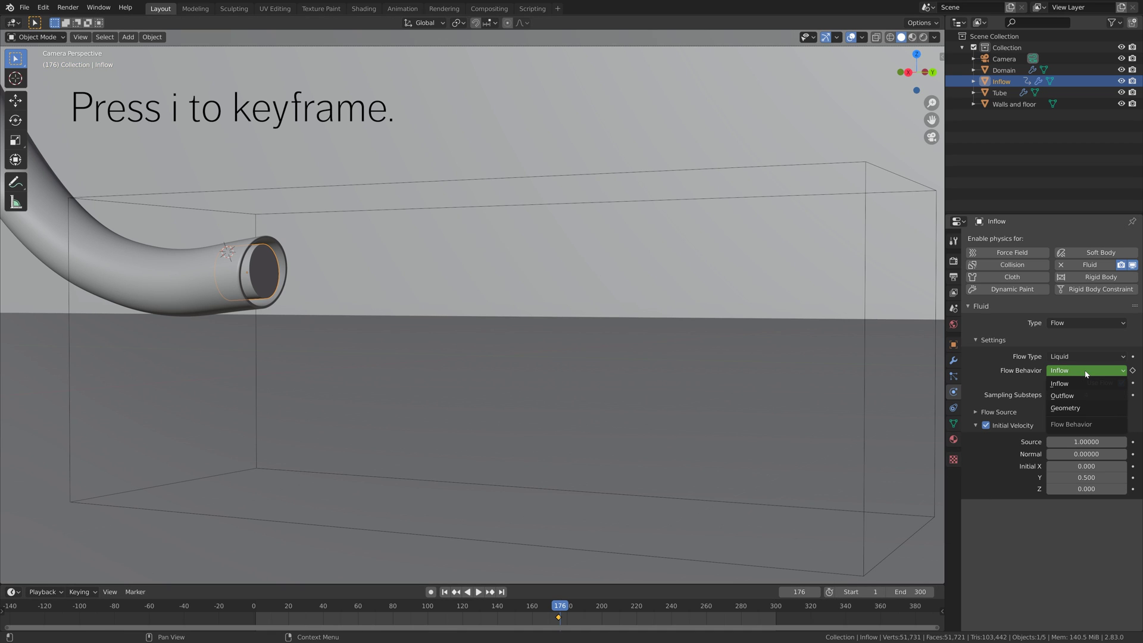
pyautogui.click(1082, 408)
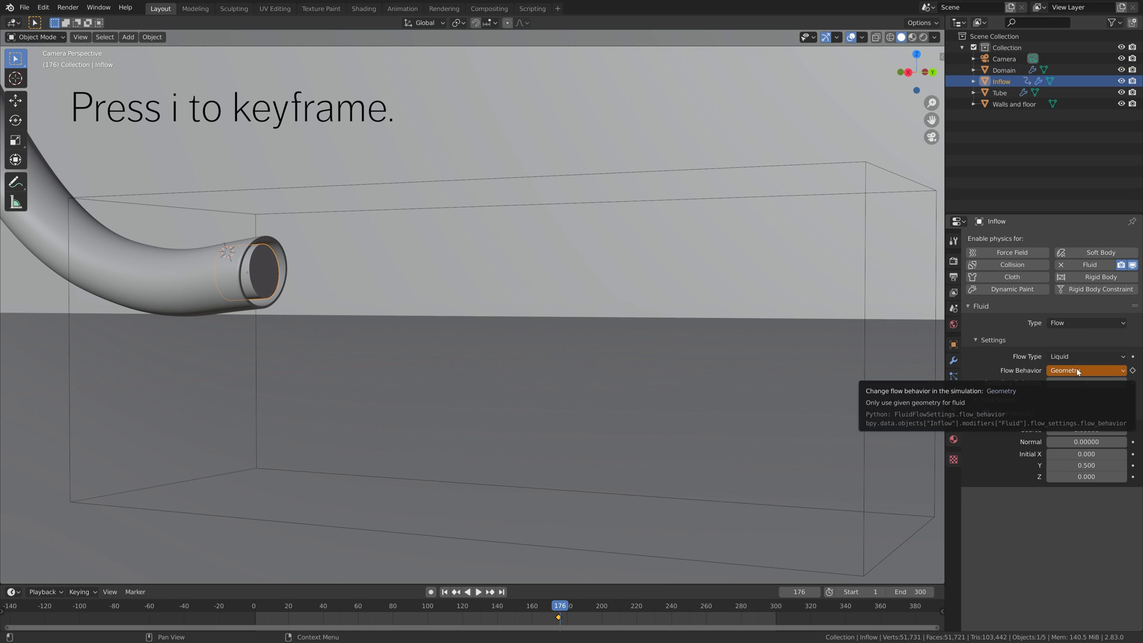
pyautogui.press('i')
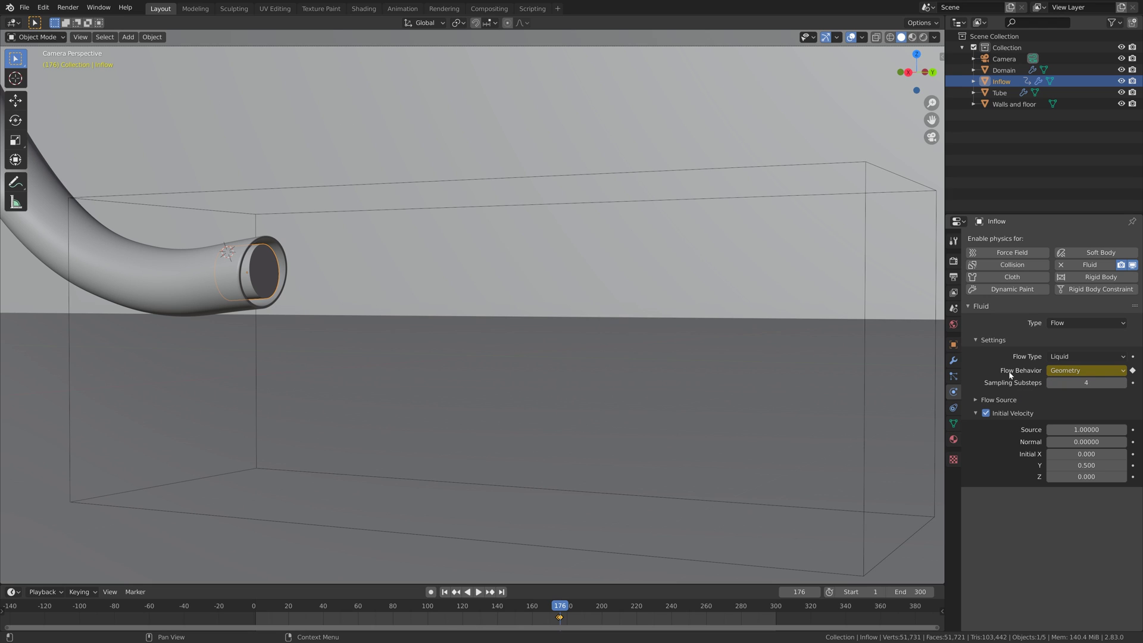
# - Enable Fluid physics on the Domain box, making it a Domain with the domain type Liquid
pyautogui.click(819, 164)
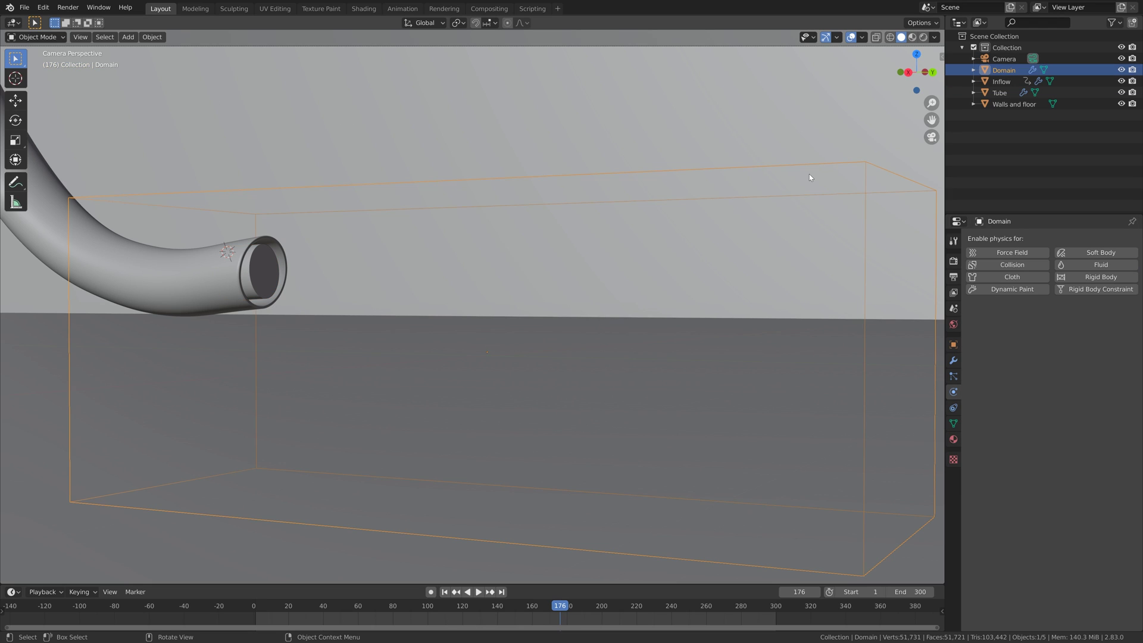
pyautogui.click(1100, 265)
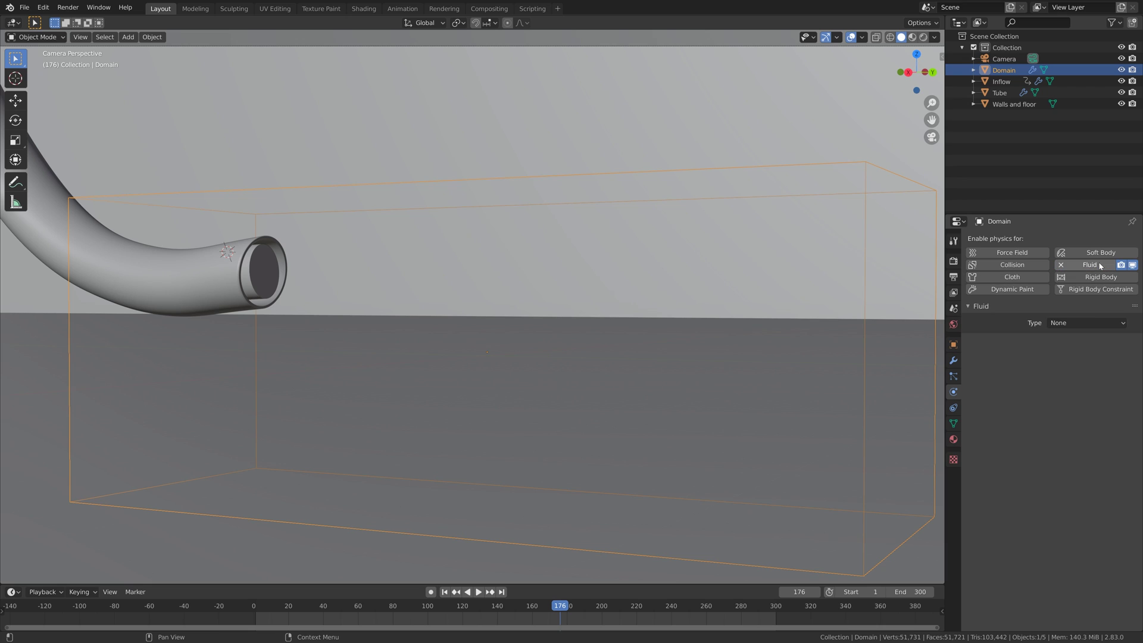
pyautogui.click(1080, 321)
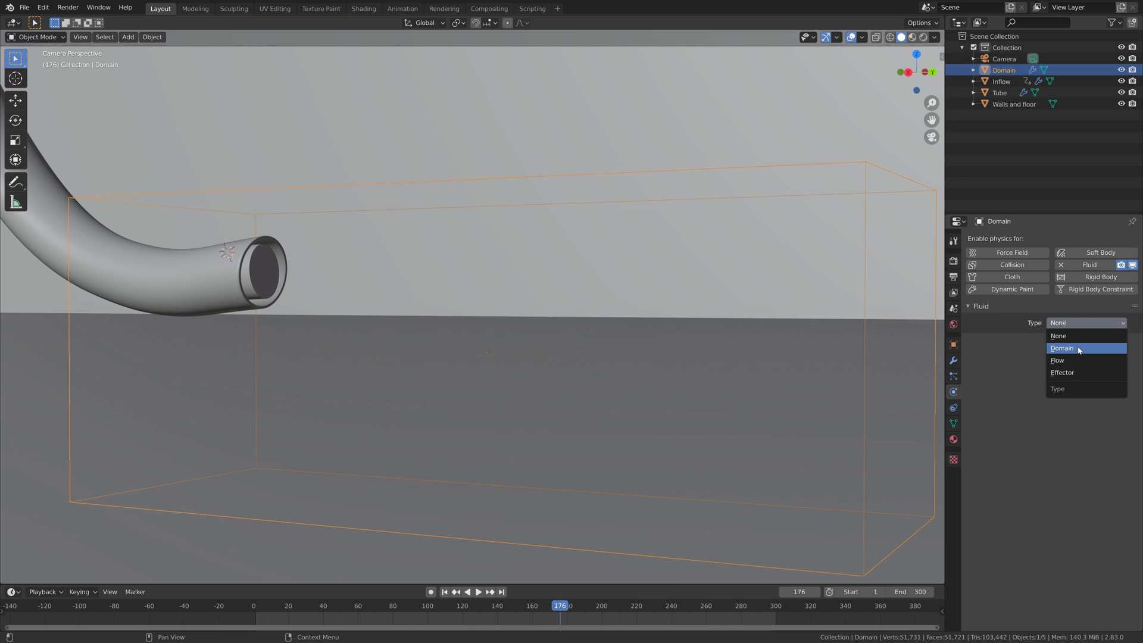
pyautogui.click(1077, 347)
pyautogui.click(1079, 356)
pyautogui.click(1075, 372)
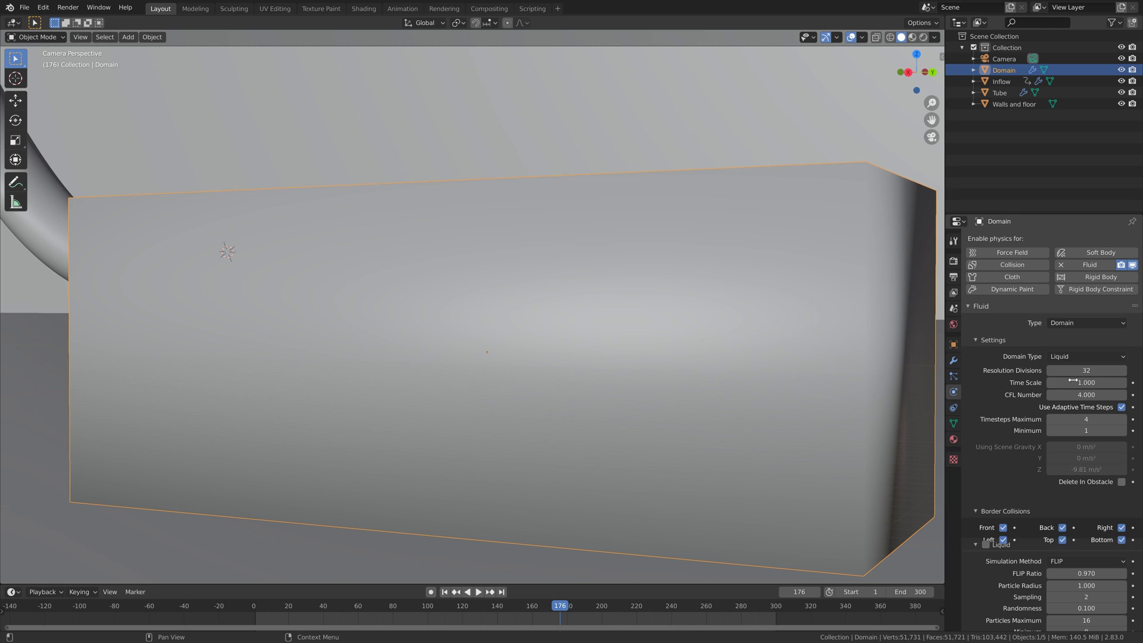
# - Set the domain's resolution divisions to 200
pyautogui.doubleClick(1074, 370)
pyautogui.write('150')
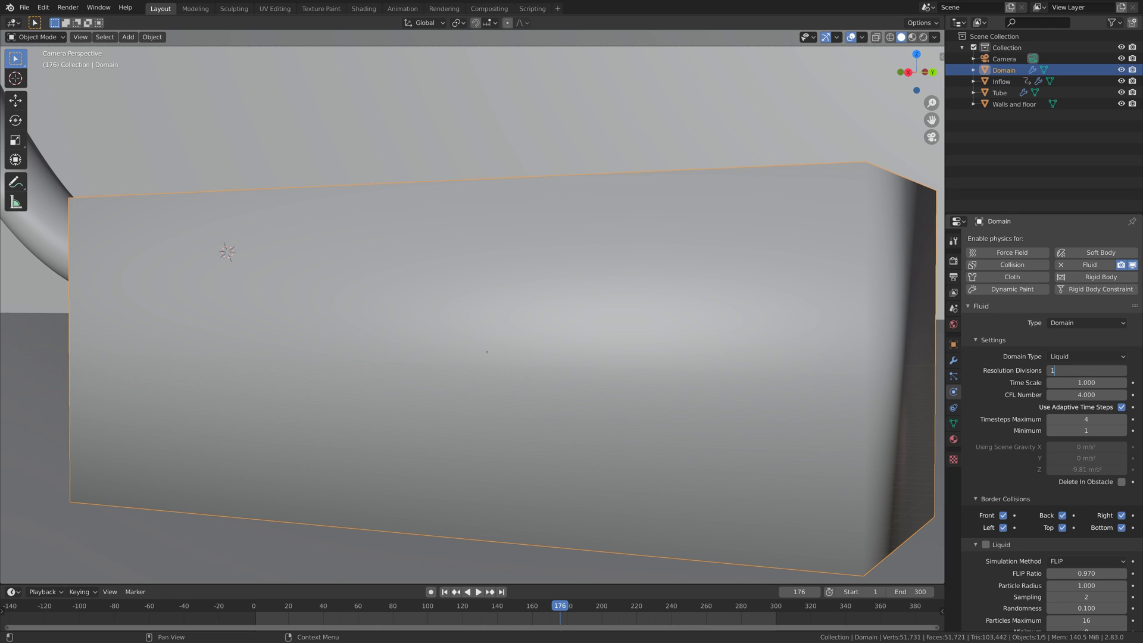
pyautogui.press('BackSpace')
pyautogui.press('BackSpace')
pyautogui.press('BackSpace')
pyautogui.write('200')
pyautogui.press('Return')
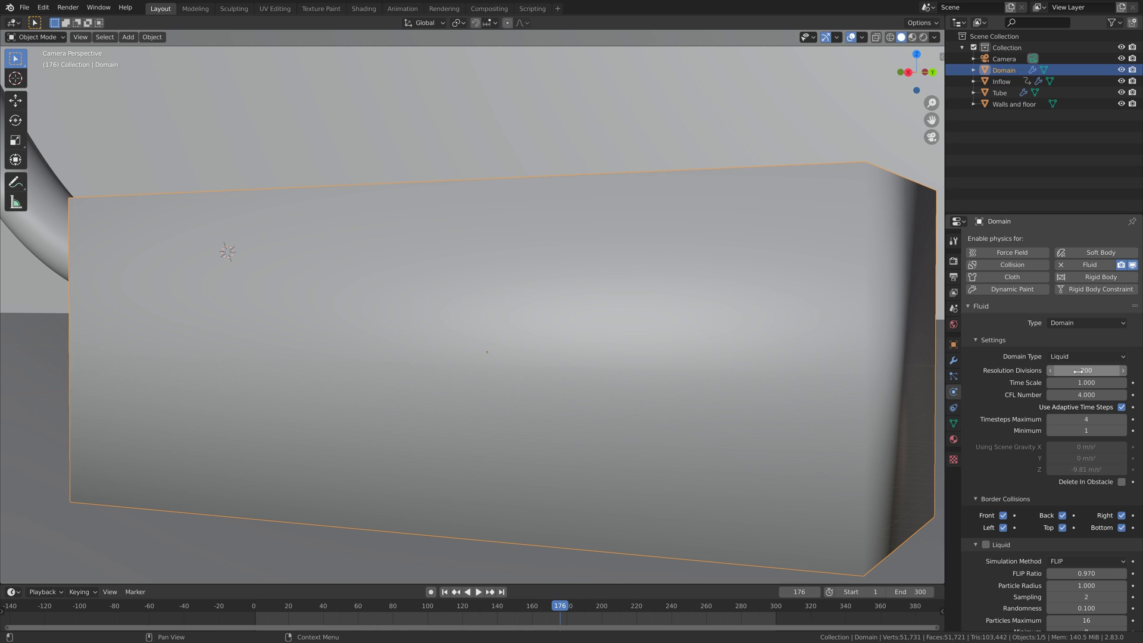
# - Set the domain's maximum timesteps to 10
pyautogui.click(1090, 419)
pyautogui.write('10')
pyautogui.press('Return')
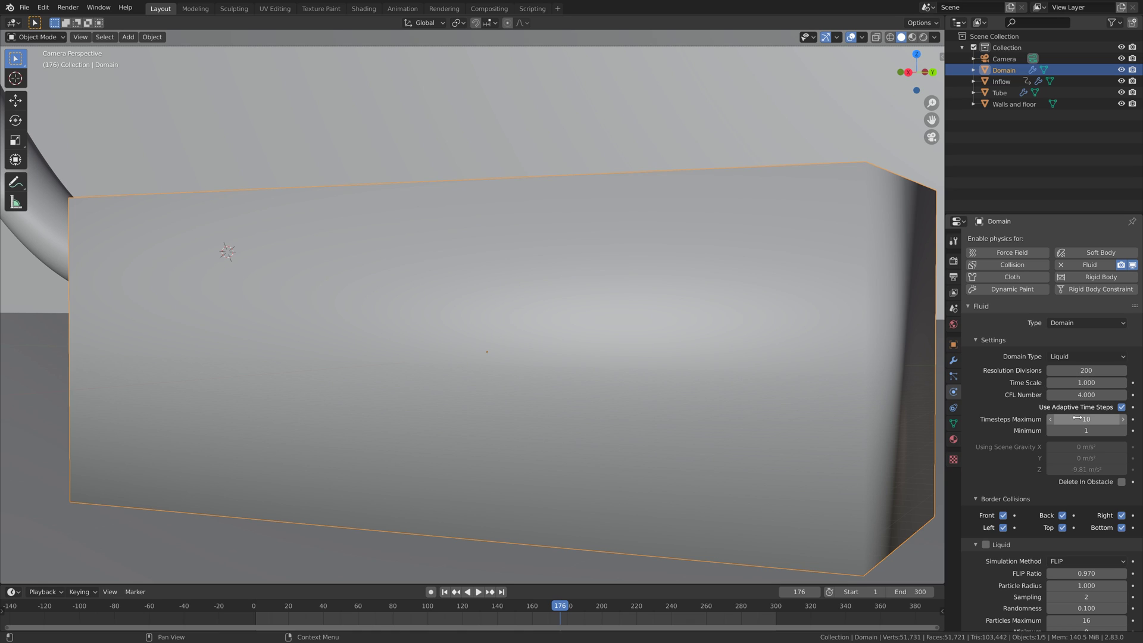
# - Turn on the Liquid and Diffusion settings for the fluid domain
pyautogui.scroll(-5, 1005, 443)
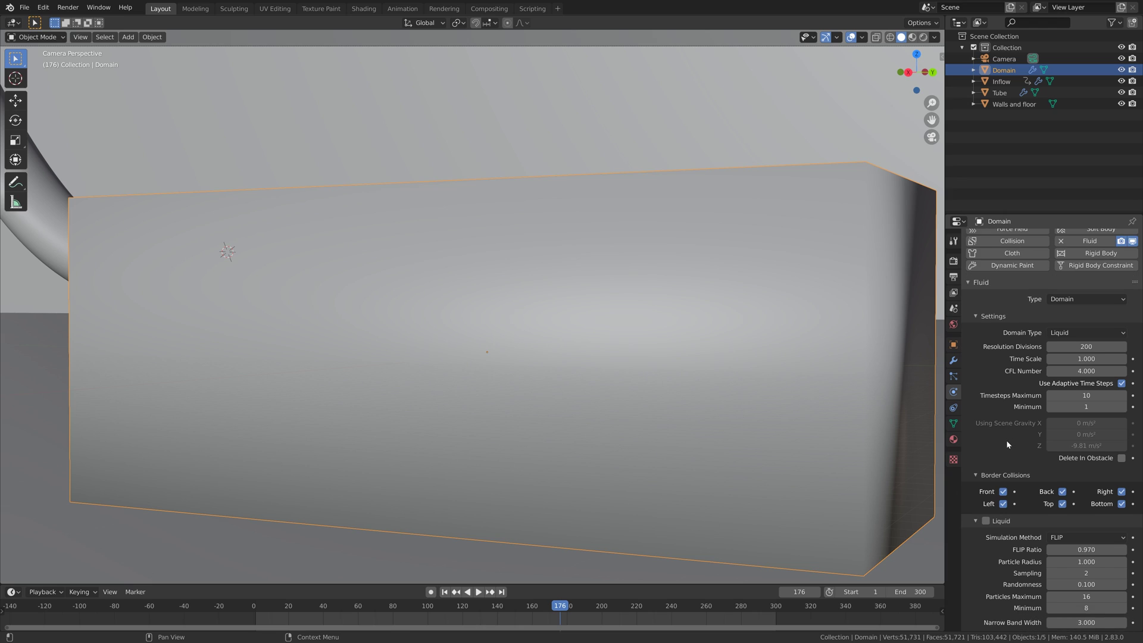
pyautogui.scroll(-1, 1007, 444)
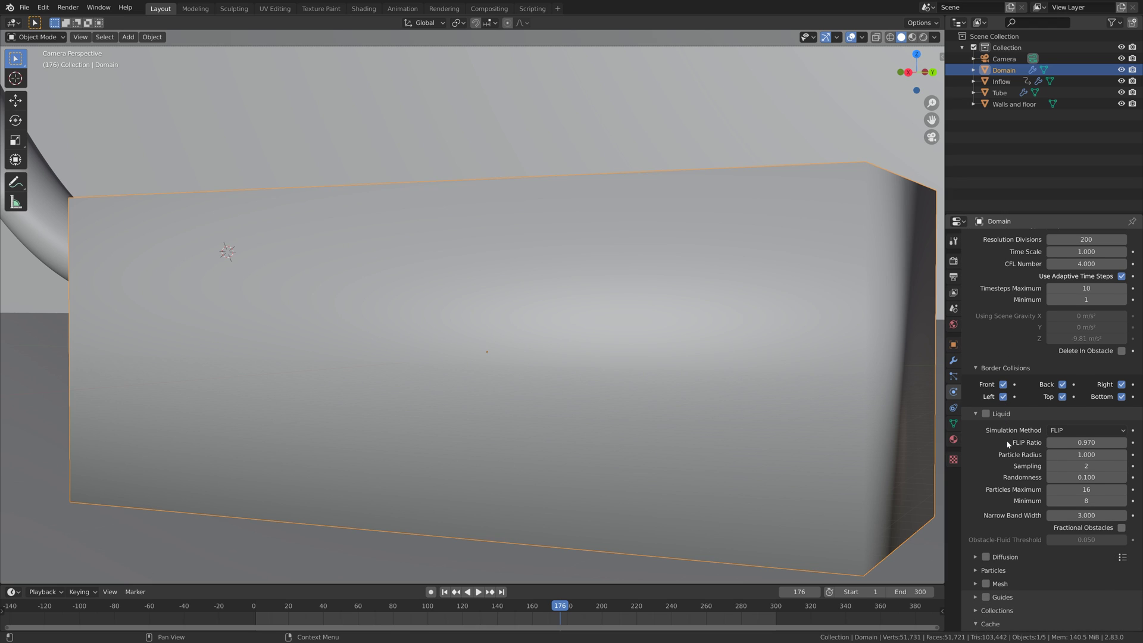
pyautogui.click(986, 415)
pyautogui.scroll(-4, 1024, 454)
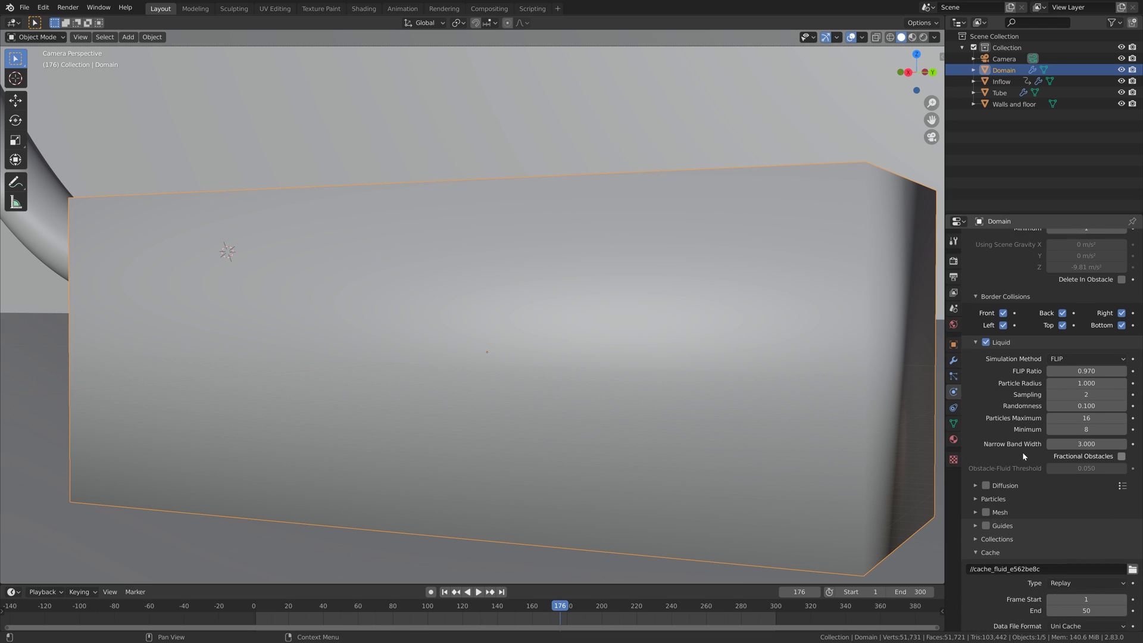
pyautogui.click(986, 473)
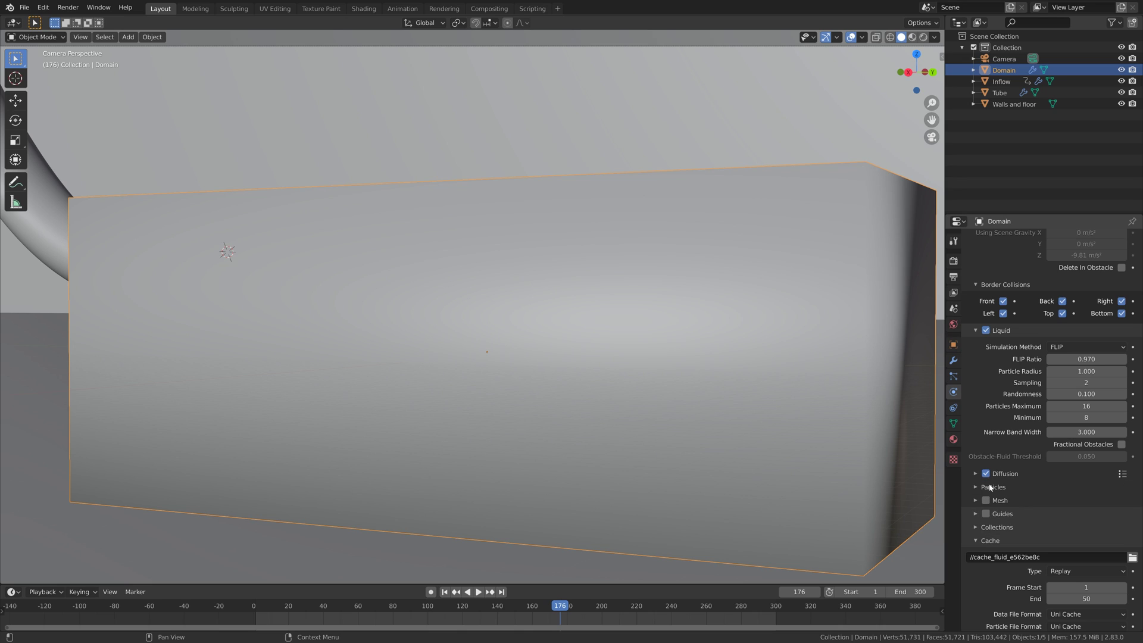
# - Set the domain's diffusion exponent to 1 and its base to 3
pyautogui.click(1124, 474)
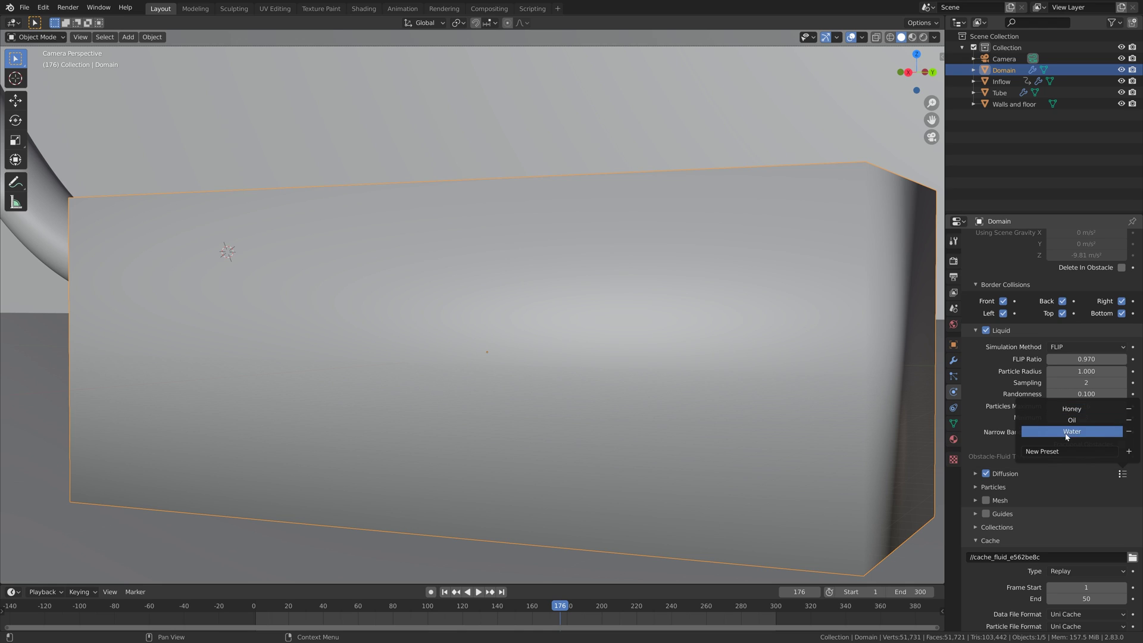
pyautogui.click(974, 474)
pyautogui.click(1085, 502)
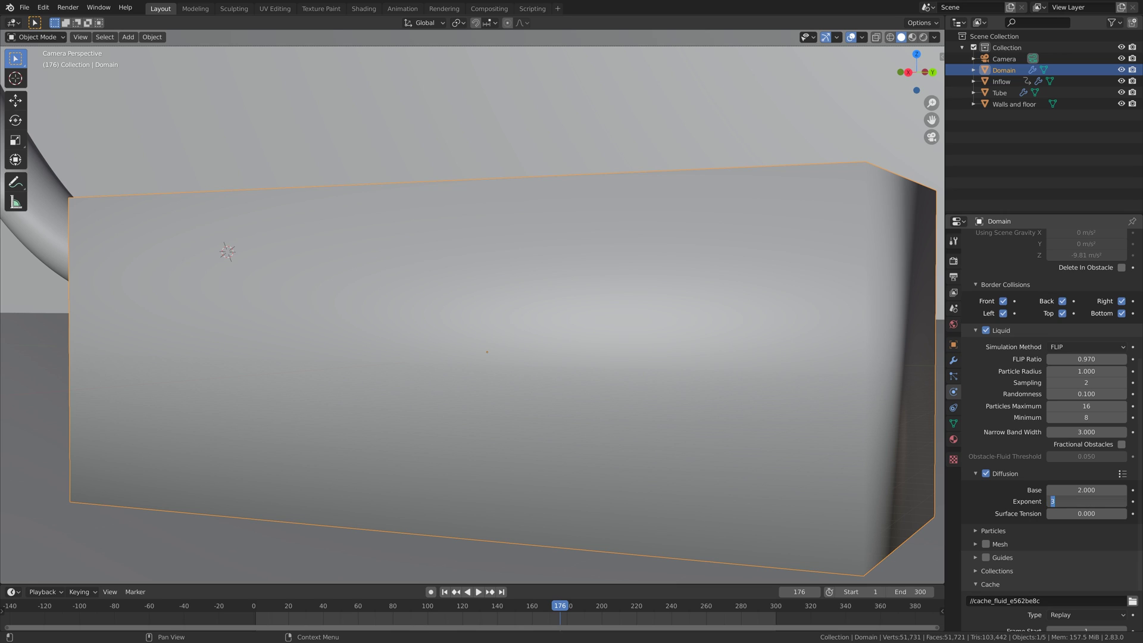
pyautogui.write('1')
pyautogui.press('Return')
pyautogui.click(1087, 490)
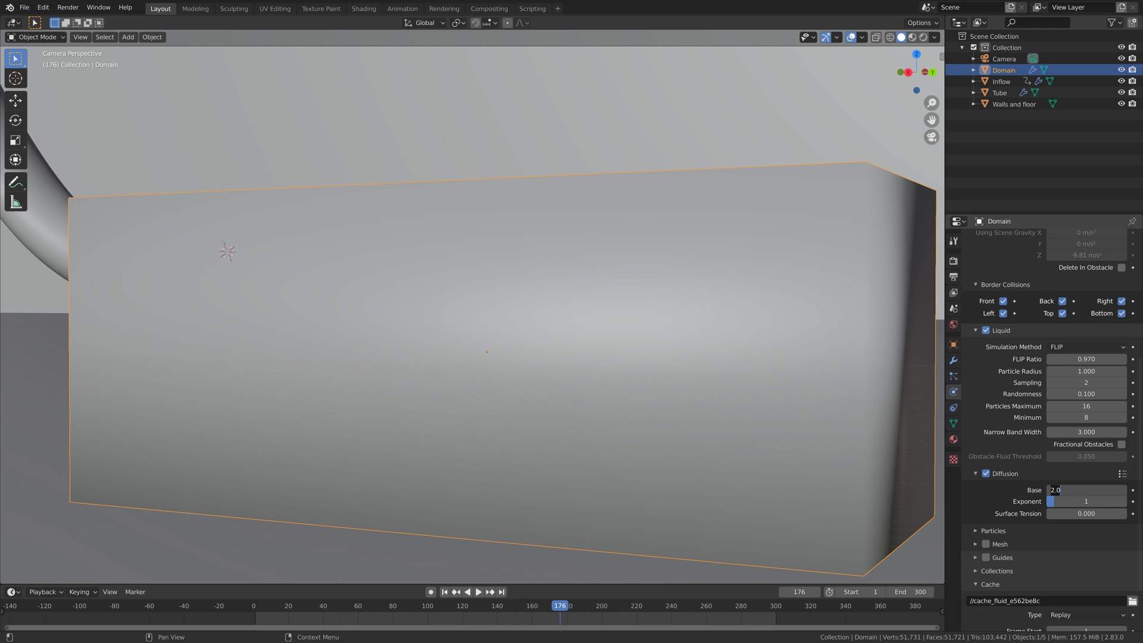
pyautogui.write('3')
pyautogui.press('Return')
# - Enable Mesh generation for the fluid domain and collapse its settings
pyautogui.click(986, 544)
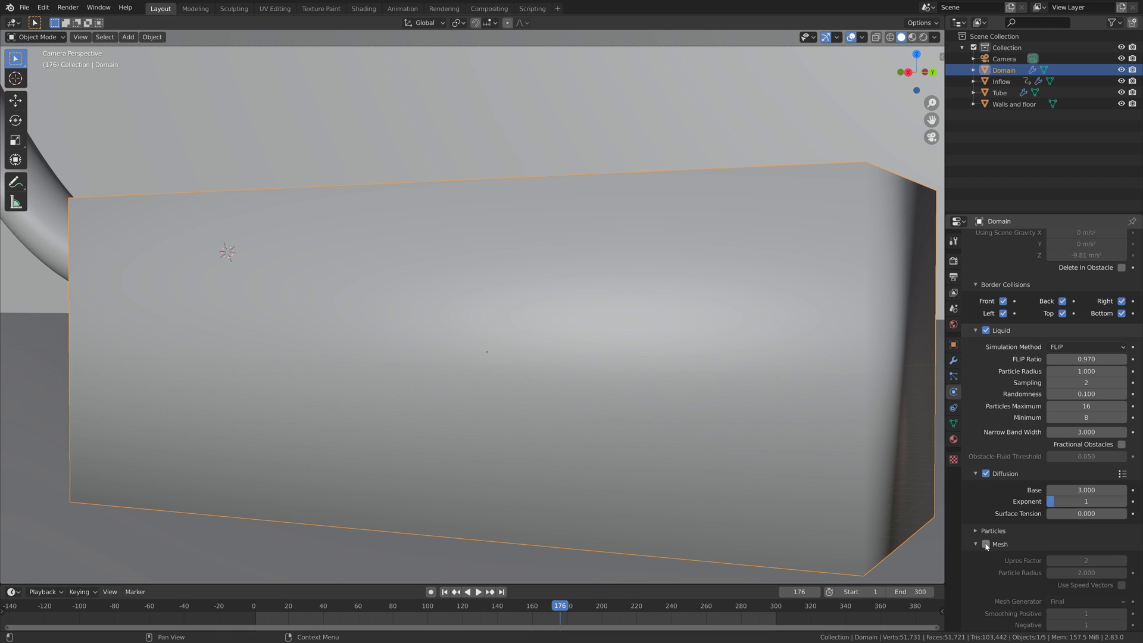
pyautogui.click(992, 543)
pyautogui.scroll(-2, 993, 543)
pyautogui.scroll(-2, 991, 541)
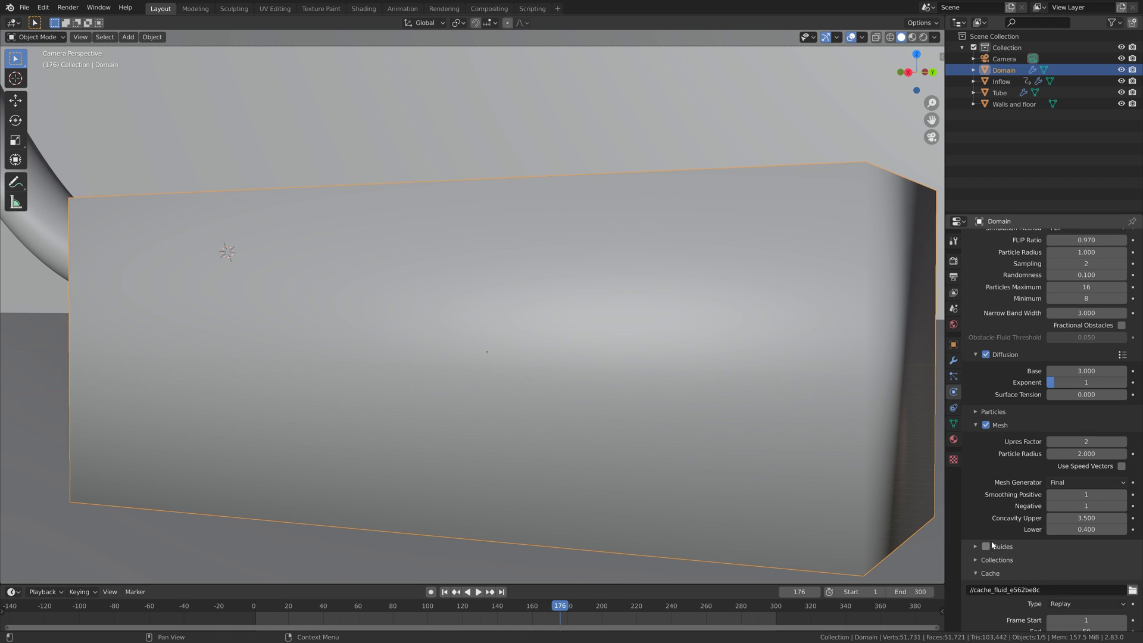
pyautogui.click(975, 434)
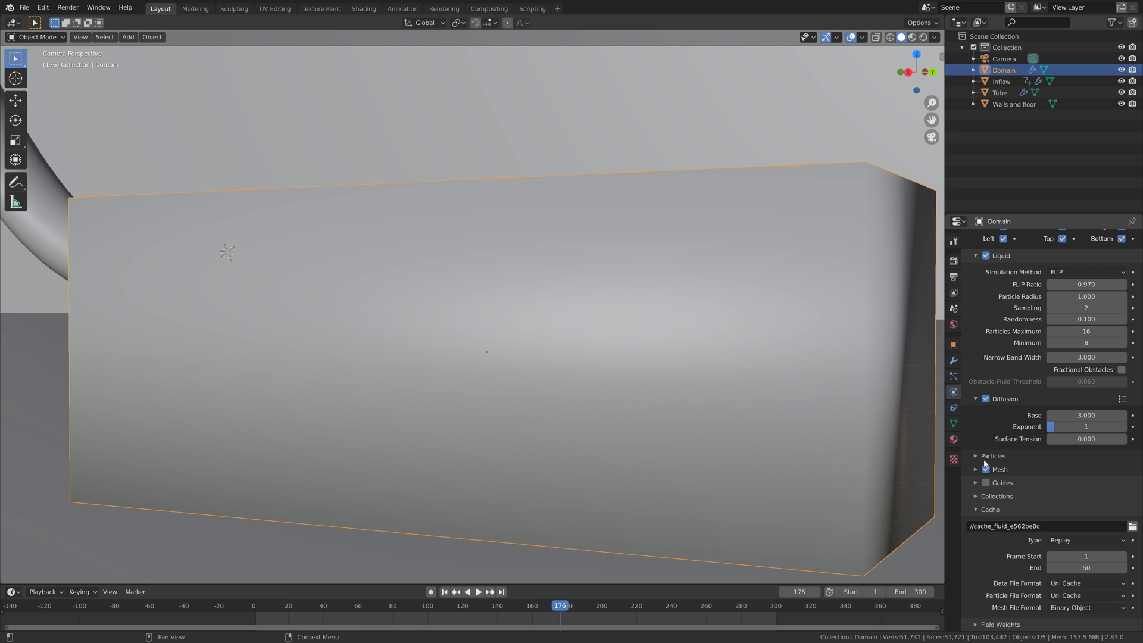
# - Set the domain's cache type to Final and its end frame to 300
pyautogui.click(1066, 540)
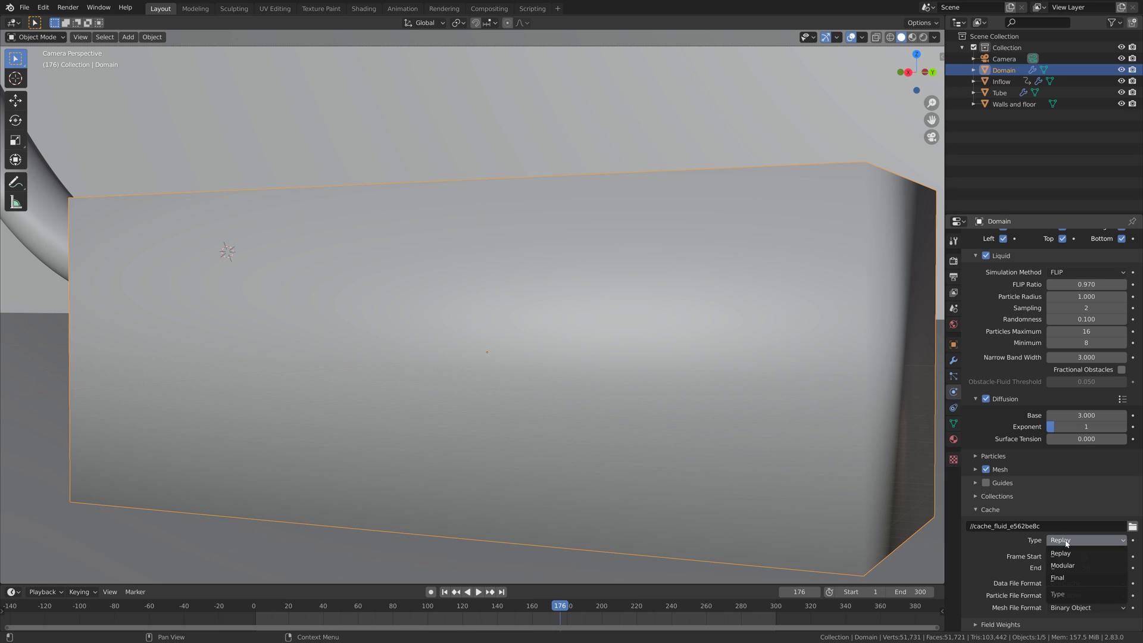
pyautogui.click(1057, 577)
pyautogui.doubleClick(1069, 569)
pyautogui.write('50')
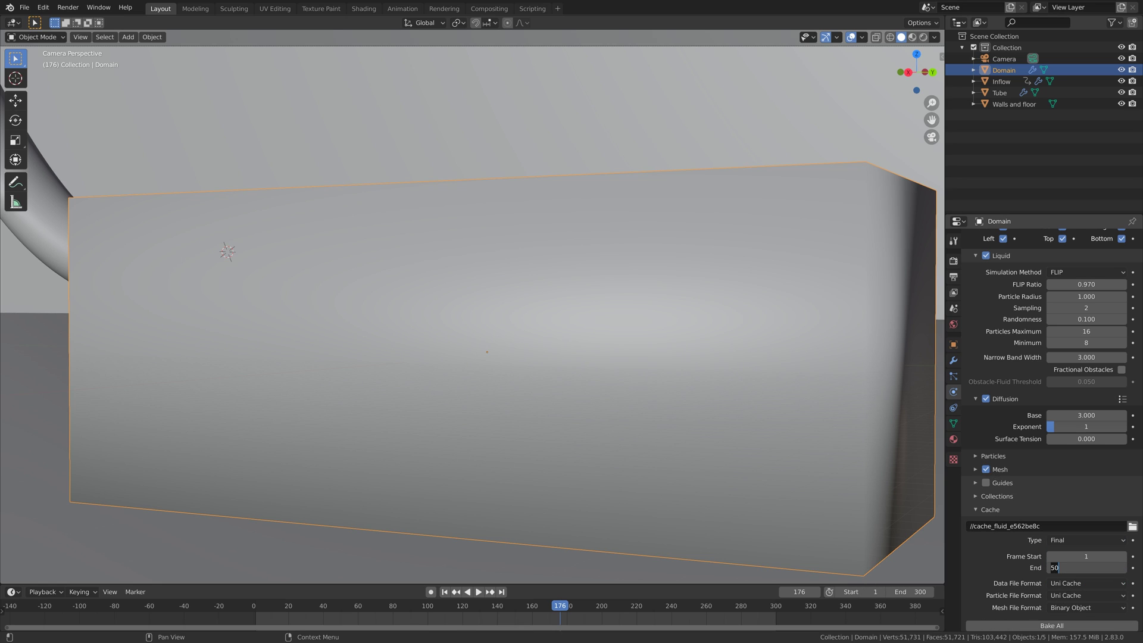
pyautogui.write('0')
pyautogui.press('Return')
pyautogui.scroll(-1, 1017, 557)
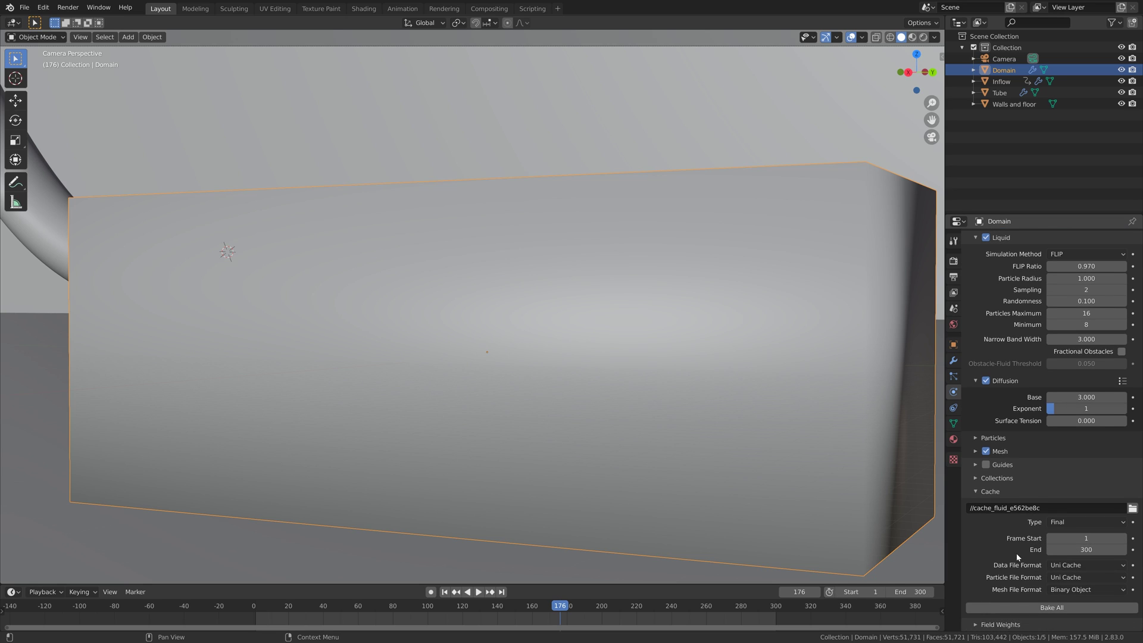
# - Save the project as tut.blend and bake the entire fluid simulation
pyautogui.click(24, 7)
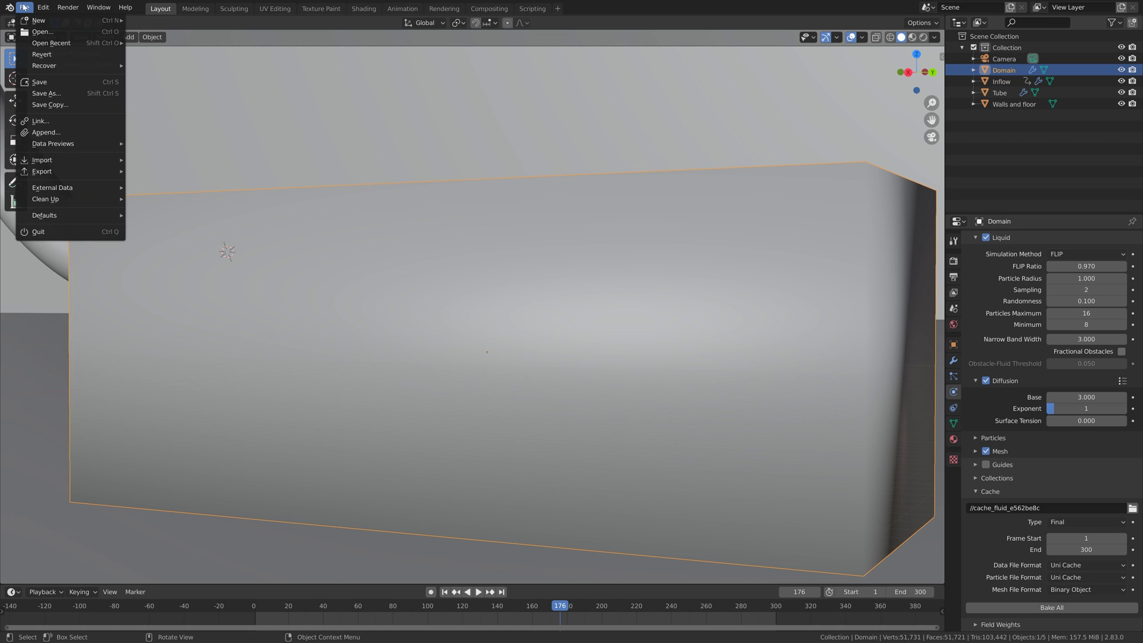
pyautogui.click(37, 83)
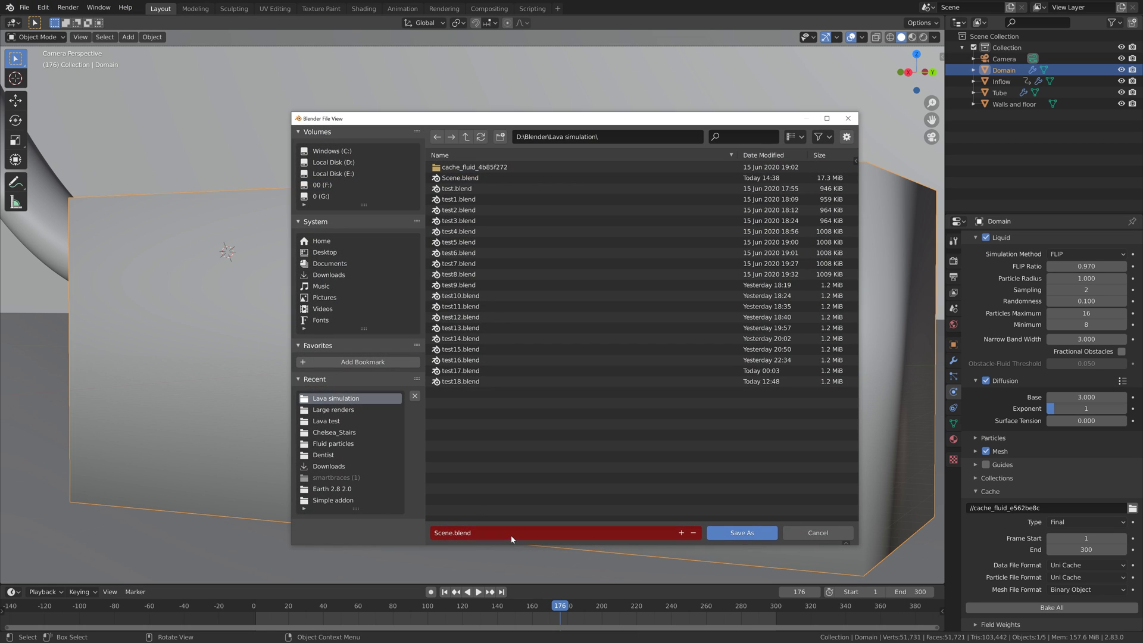
pyautogui.write('tut')
pyautogui.press('Return')
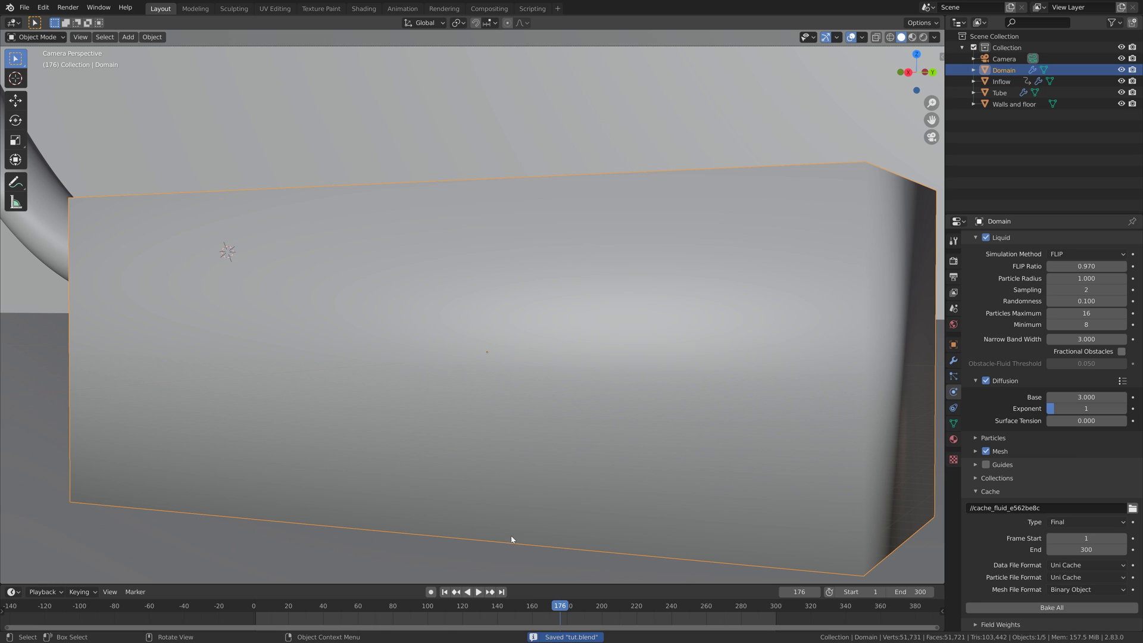
pyautogui.click(1050, 608)
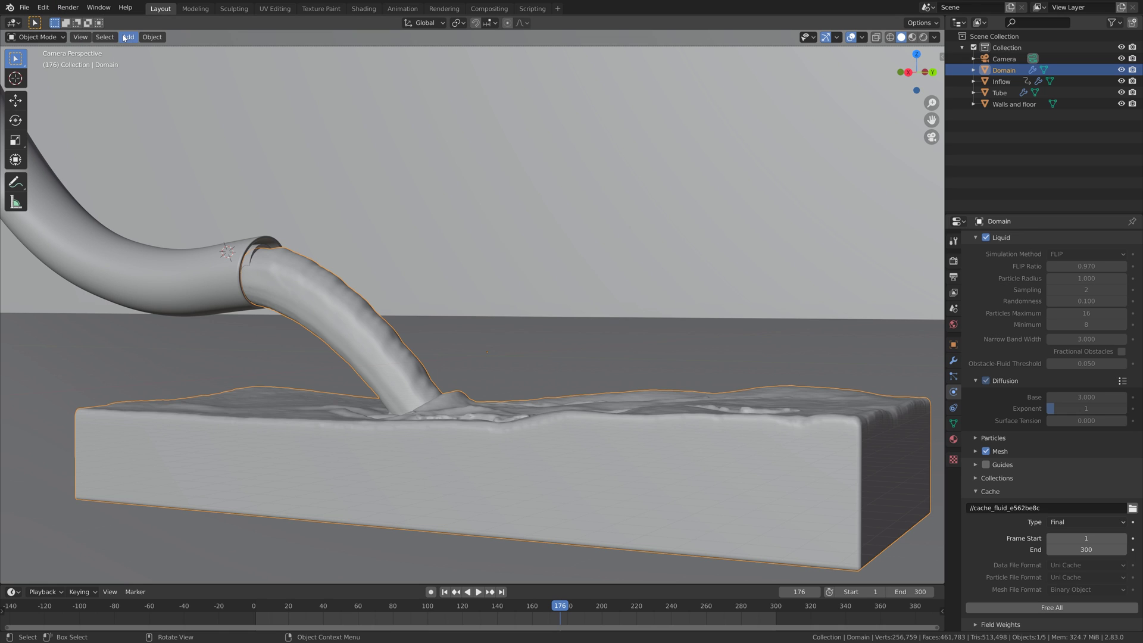
# - Save the baked scene as an incremented copy named tut1.blend
pyautogui.click(23, 7)
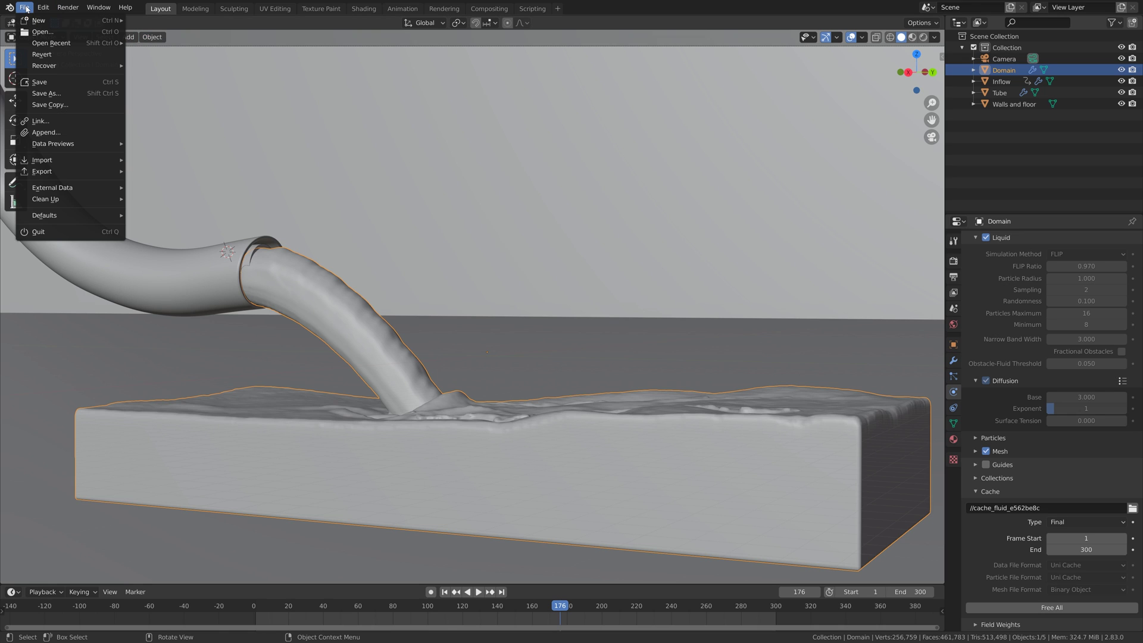
pyautogui.click(49, 94)
pyautogui.click(681, 533)
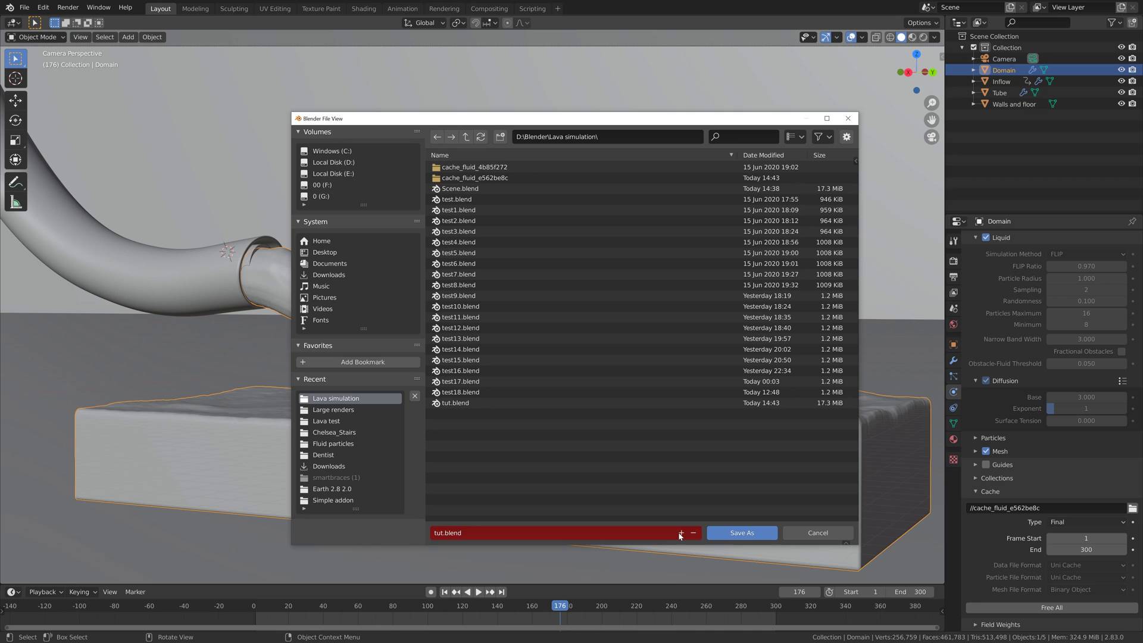
pyautogui.click(720, 533)
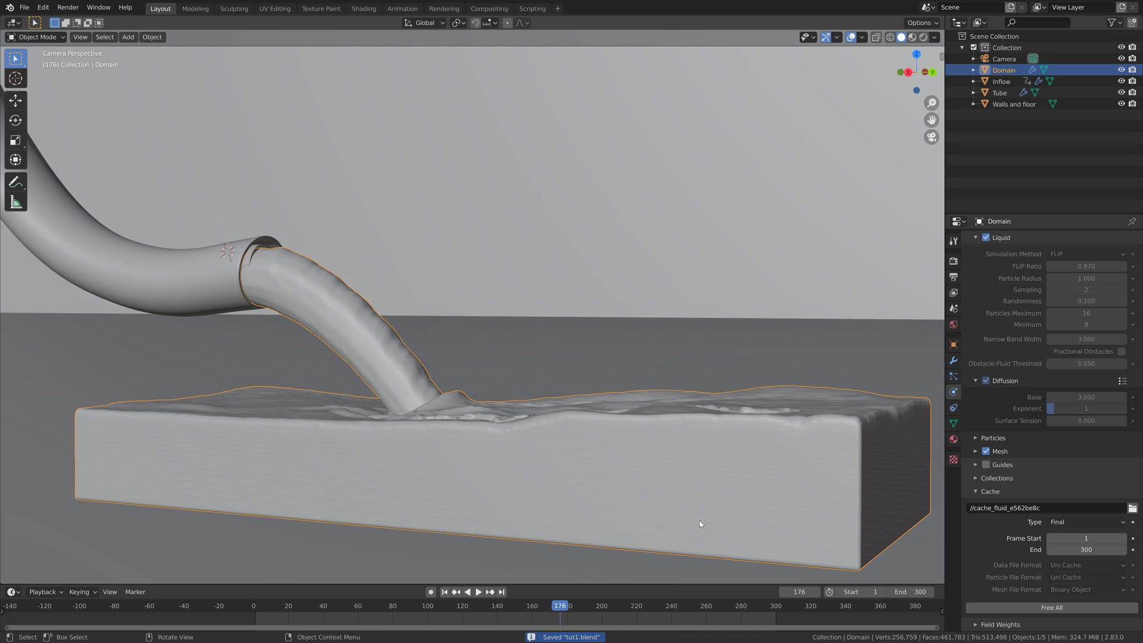
# - Apply smooth shading to the baked fluid mesh and fit the camera frame in the view
pyautogui.click(153, 37)
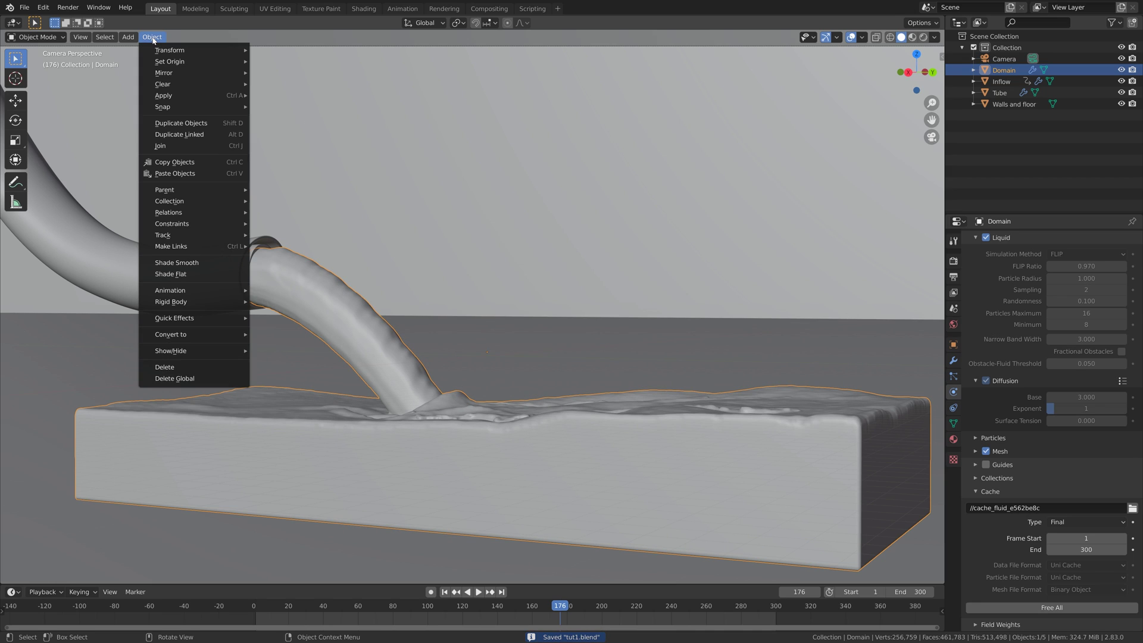
pyautogui.click(203, 263)
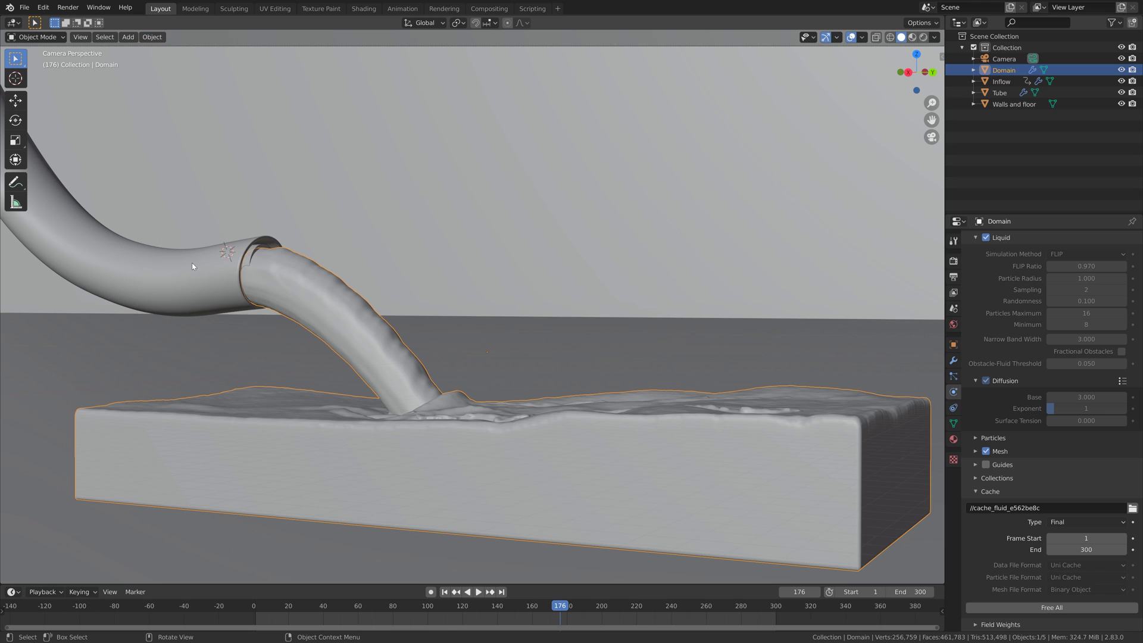
pyautogui.press('Home')
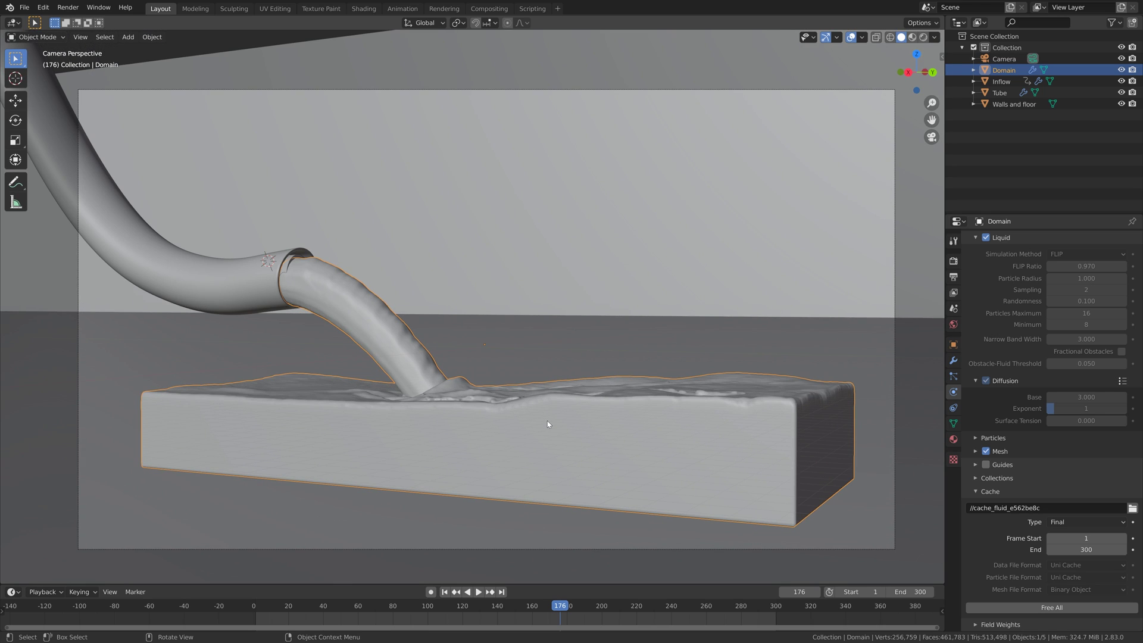
# - Select the Inflow object, play and scrub the baked simulation from frame 176 to 274, and return to frame 1
pyautogui.click(288, 261)
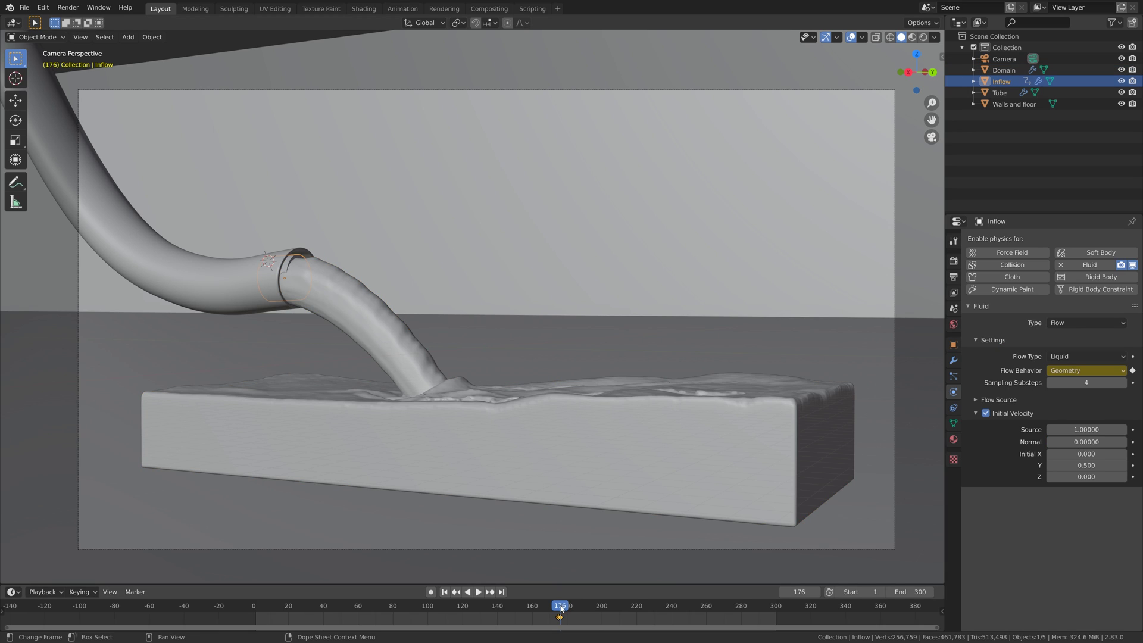
pyautogui.press('space')
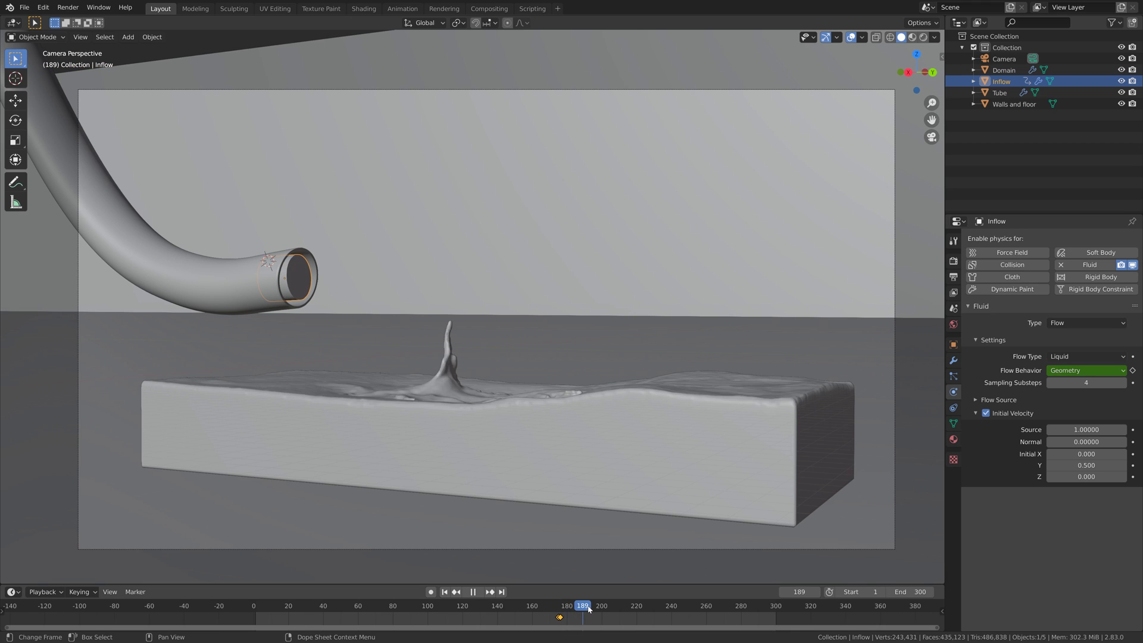
pyautogui.moveTo(622, 614); pyautogui.dragTo(731, 624)
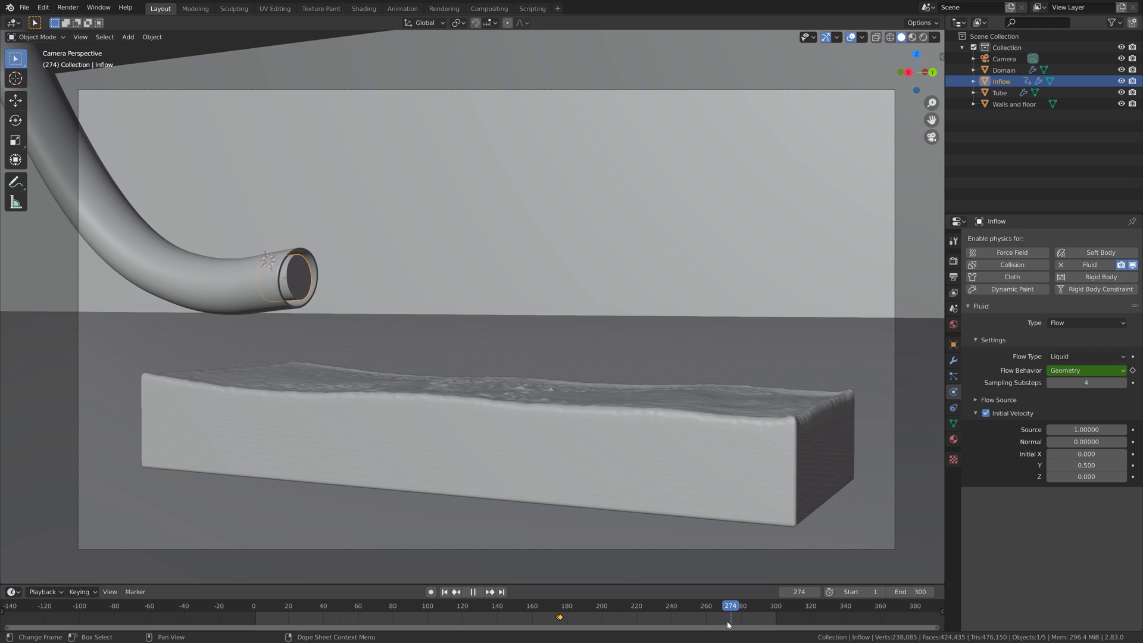
pyautogui.press('space')
pyautogui.click(445, 592)
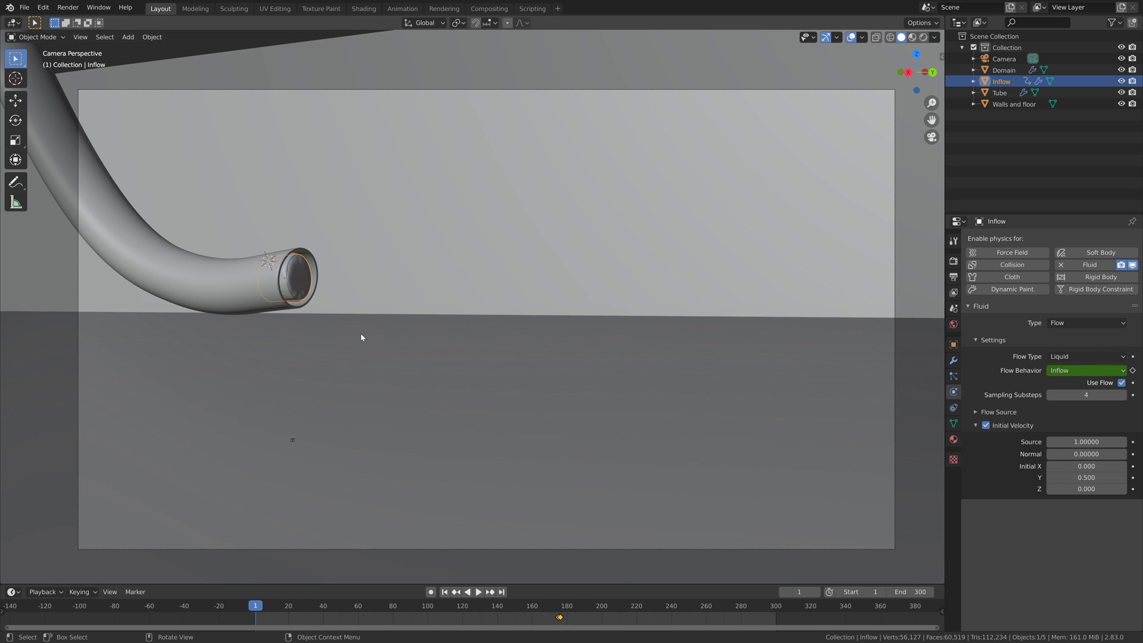
# - Hide the Inflow object in the viewport and renders, and set the current frame to 167
pyautogui.click(1121, 81)
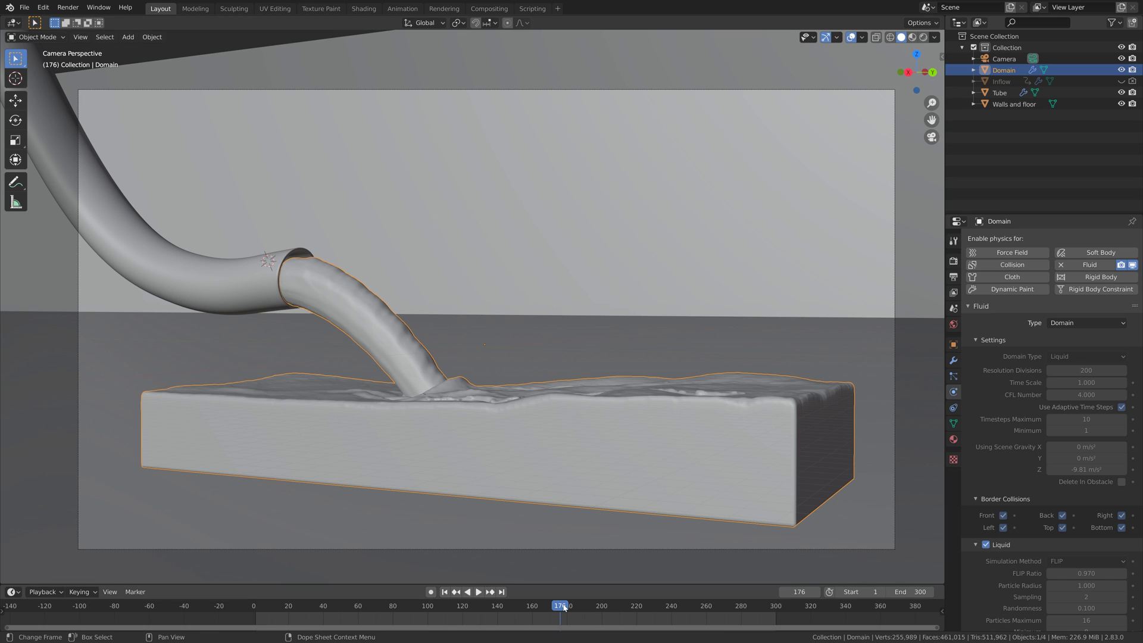
pyautogui.moveTo(564, 608); pyautogui.dragTo(546, 609)
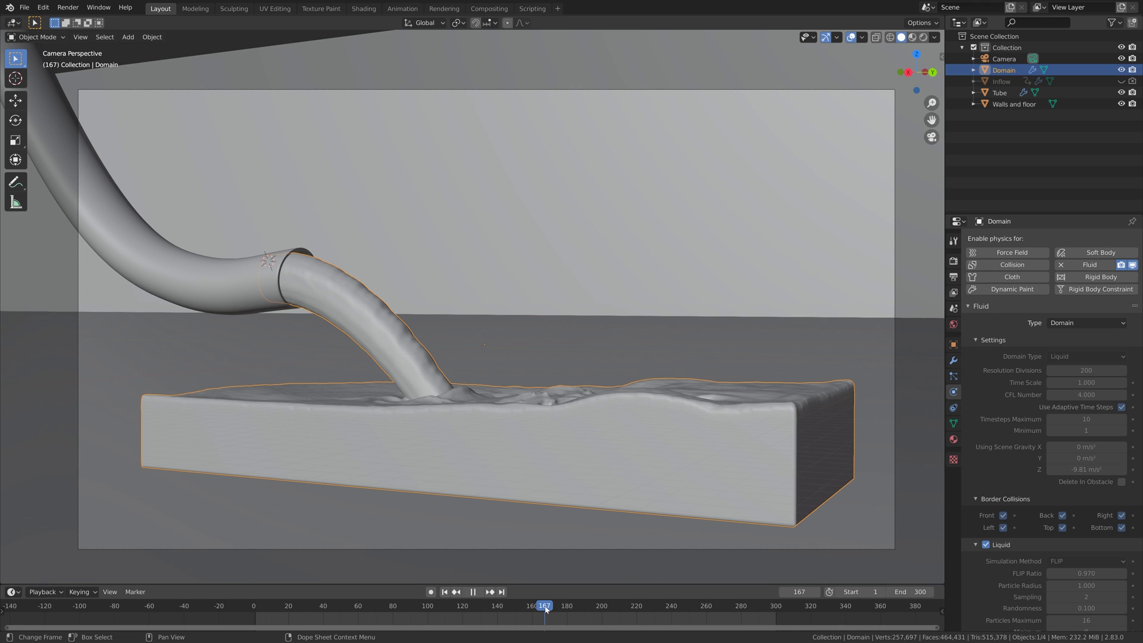
# - Open a large Shader Editor beside the 3D view and create a new material for the domain, with the sidebar hidden
pyautogui.moveTo(943, 31); pyautogui.dragTo(161, 137)
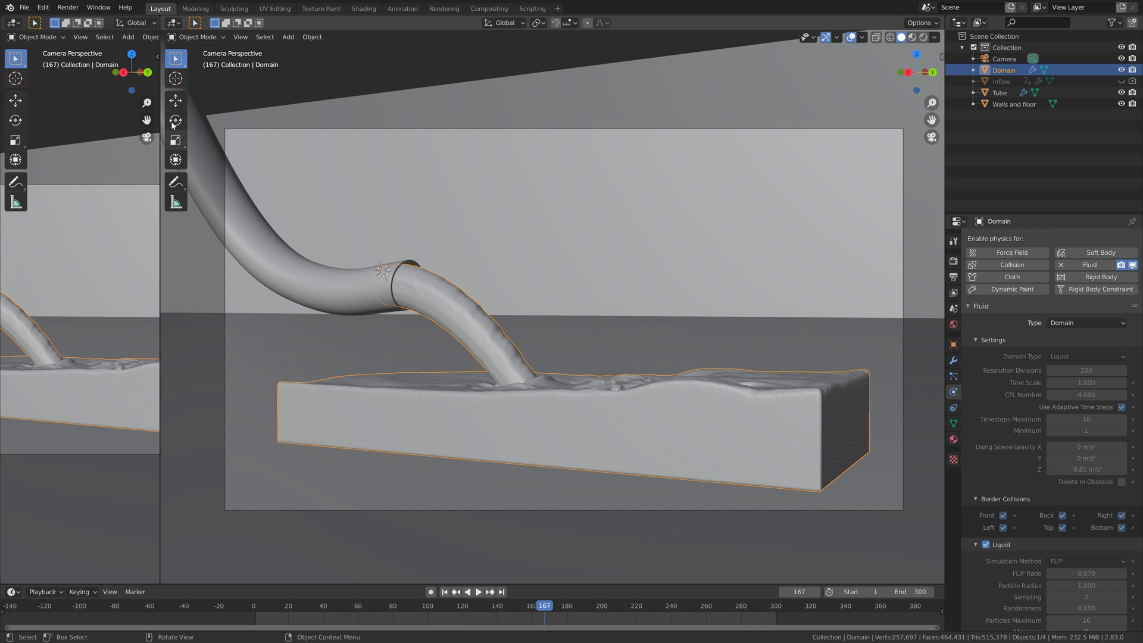
pyautogui.click(173, 22)
pyautogui.click(183, 100)
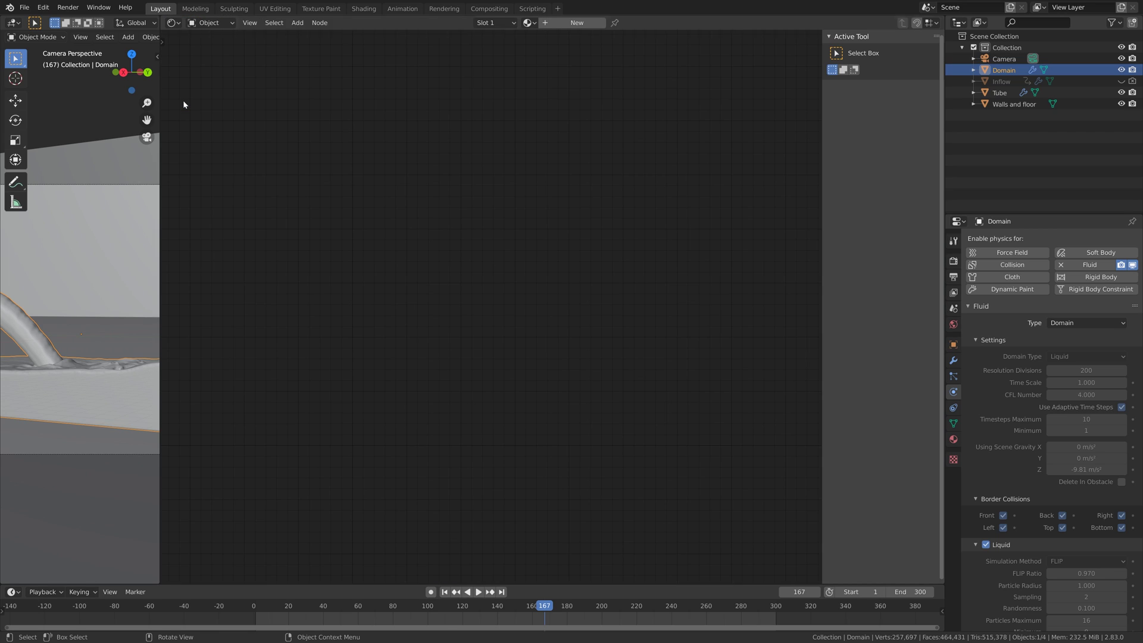
pyautogui.click(576, 23)
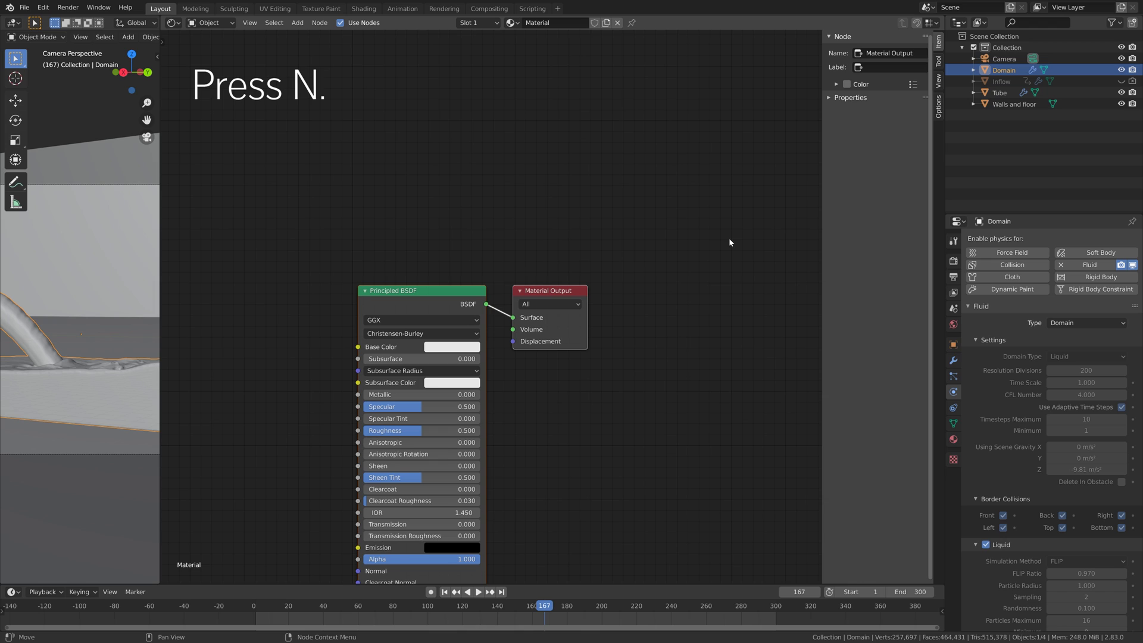
pyautogui.press('n')
# - Spread the material's nodes apart, moving Material Output away to the right and Principled BSDF lower
pyautogui.moveTo(667, 274); pyautogui.dragTo(647, 272, button='middle')
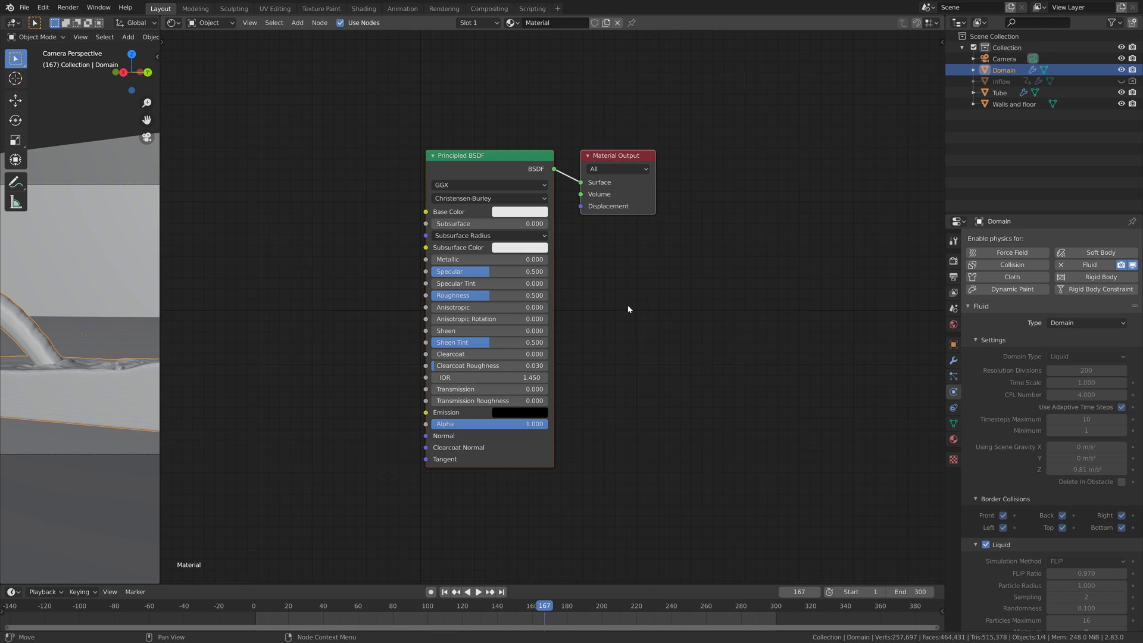
pyautogui.moveTo(640, 156); pyautogui.dragTo(729, 132)
pyautogui.scroll(-3, 584, 260)
pyautogui.scroll(-1, 584, 260)
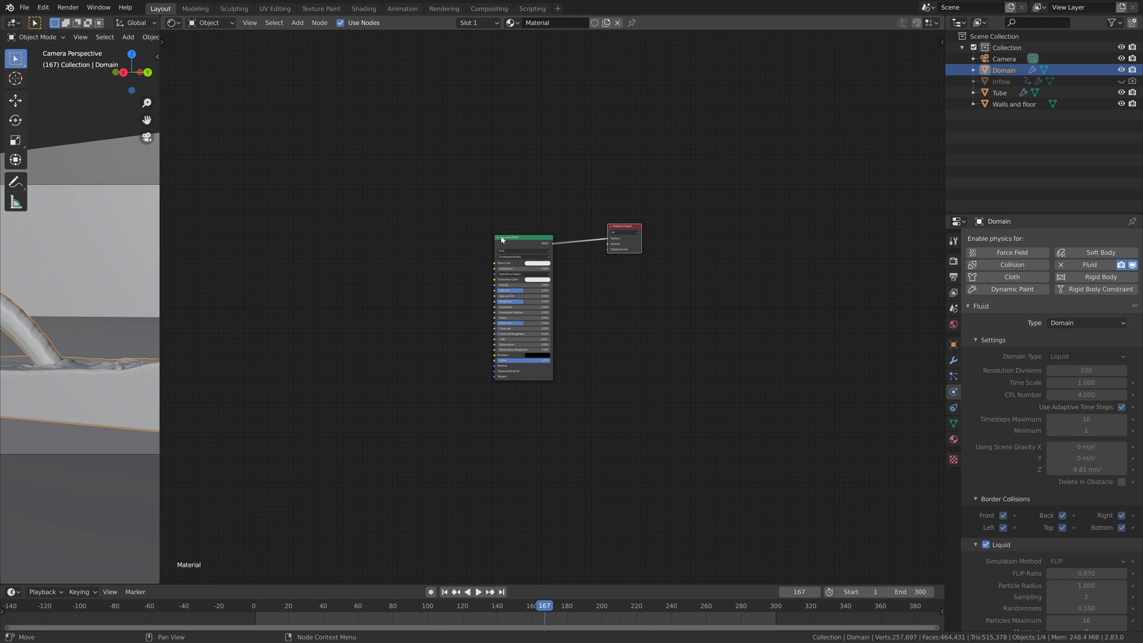
pyautogui.moveTo(527, 238); pyautogui.dragTo(523, 282)
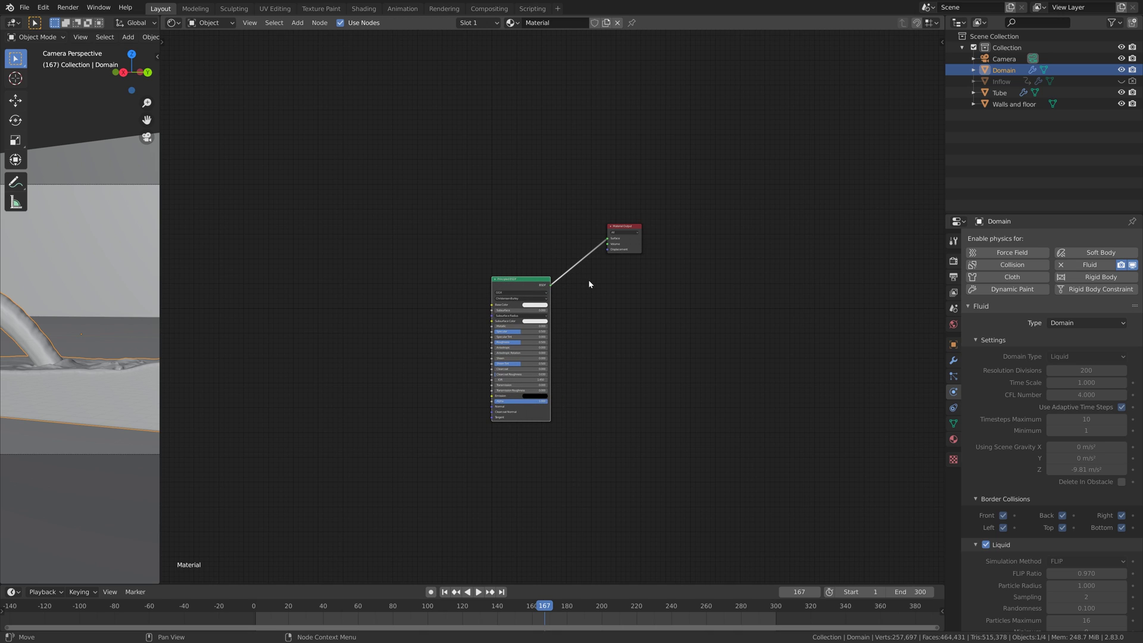
# - Insert a Mix Shader between the Principled BSDF and Material Output, and move the Principled BSDF farther left
pyautogui.hotkey('shift', 'a')
pyautogui.click(592, 279)
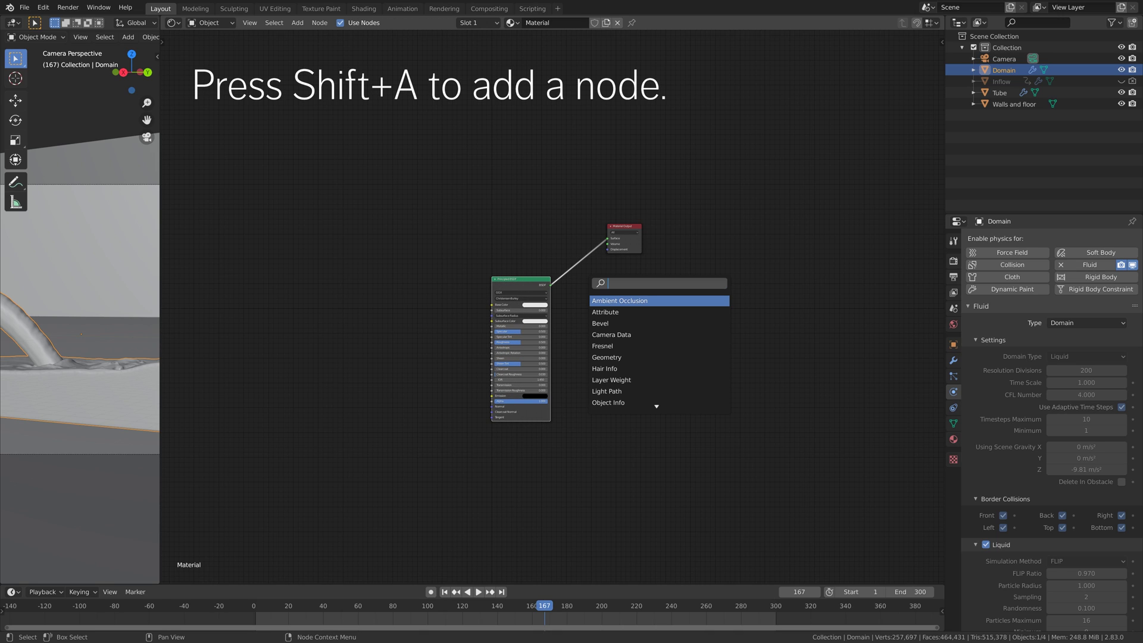
pyautogui.write('mix')
pyautogui.press('Return')
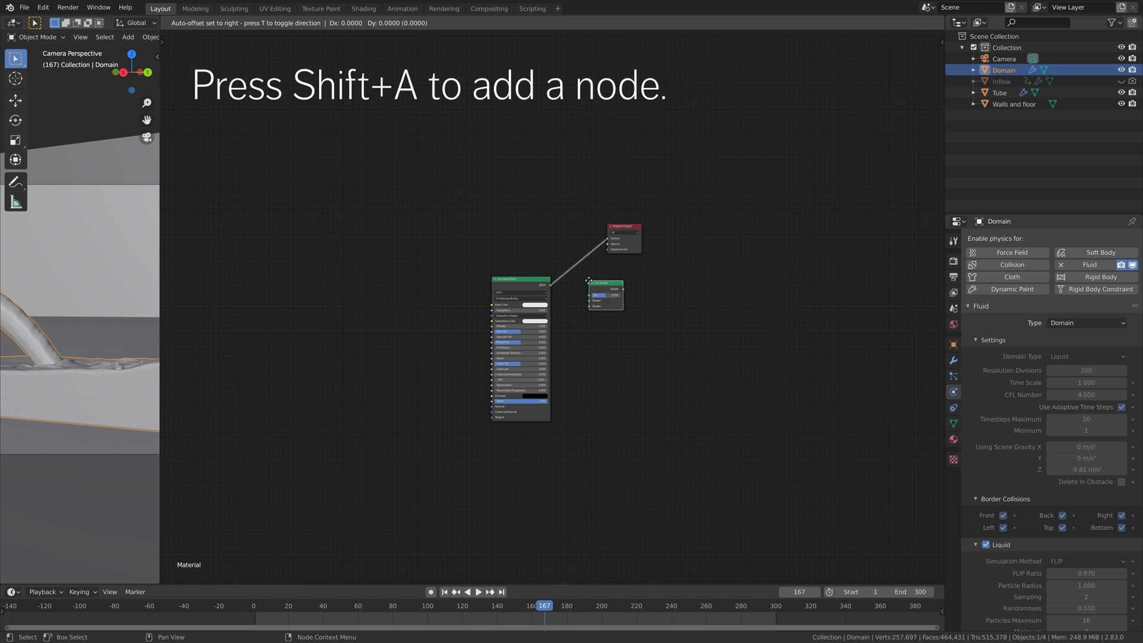
pyautogui.click(606, 287)
pyautogui.moveTo(539, 288); pyautogui.dragTo(458, 275)
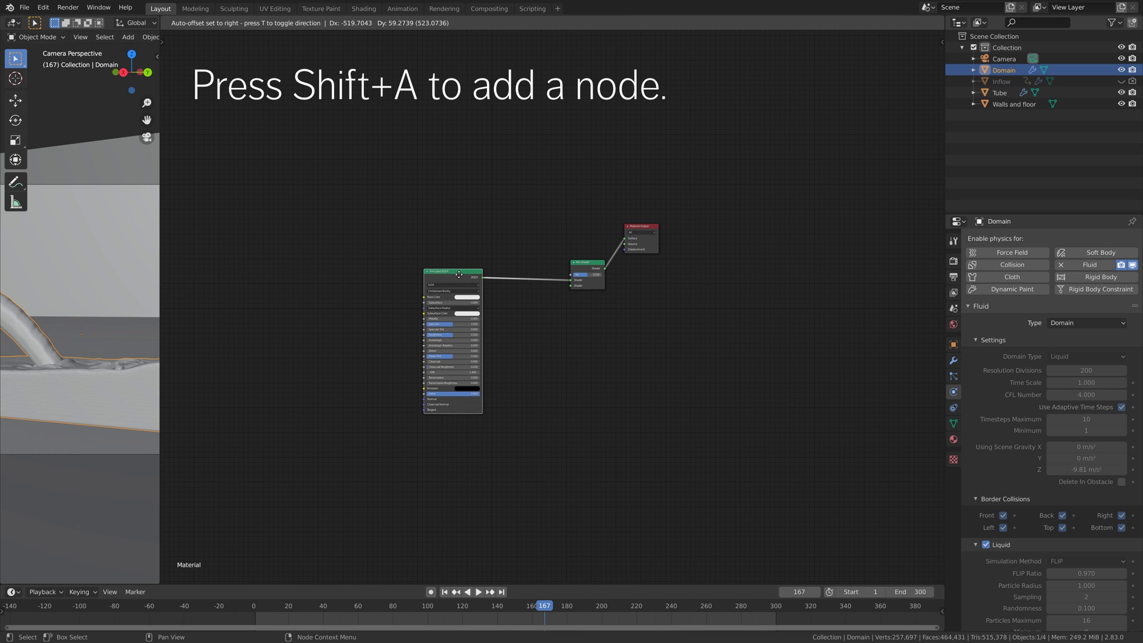
# - Add an Emission node below the Mix Shader and connect it to the Mix Shader's second shader input
pyautogui.hotkey('shift', 'a')
pyautogui.click(553, 319)
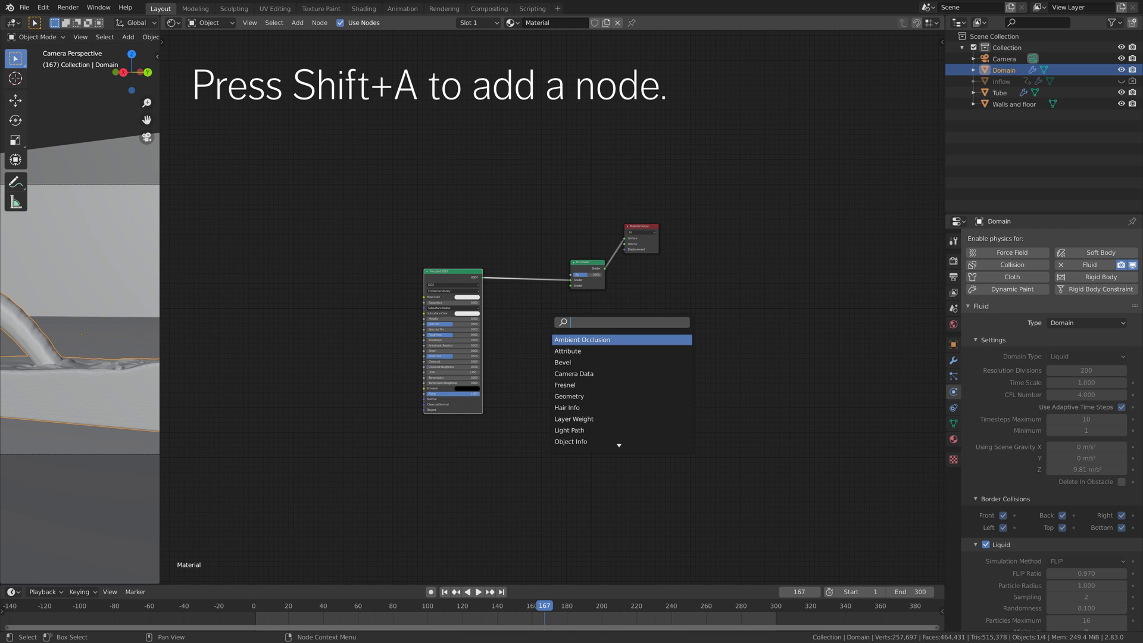
pyautogui.write('emission')
pyautogui.press('Return')
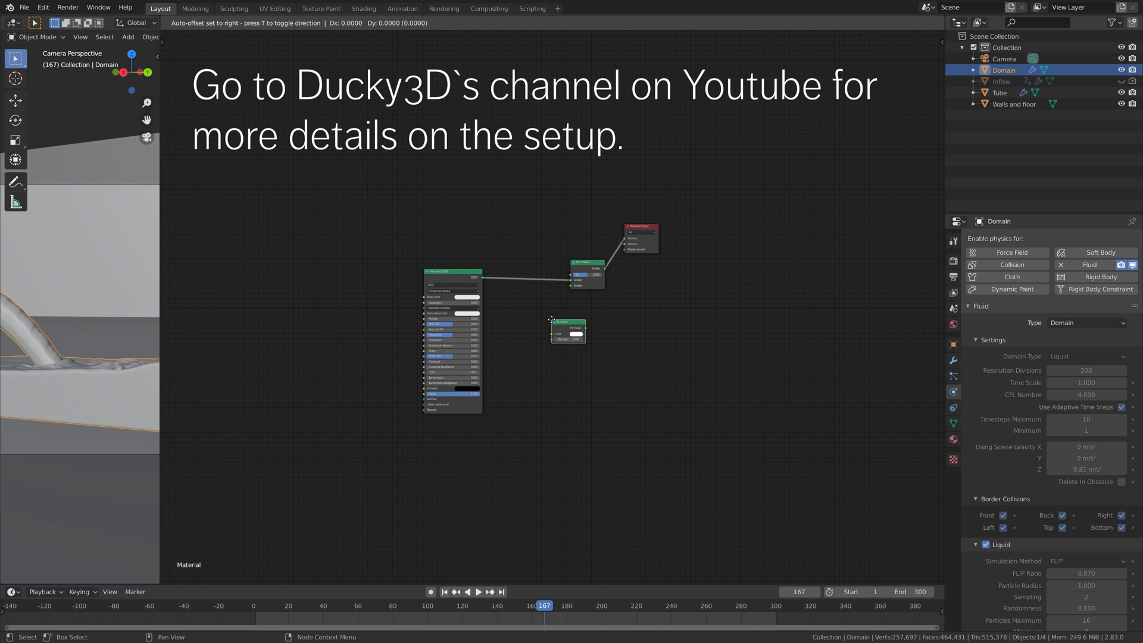
pyautogui.click(554, 331)
pyautogui.scroll(2, 557, 339)
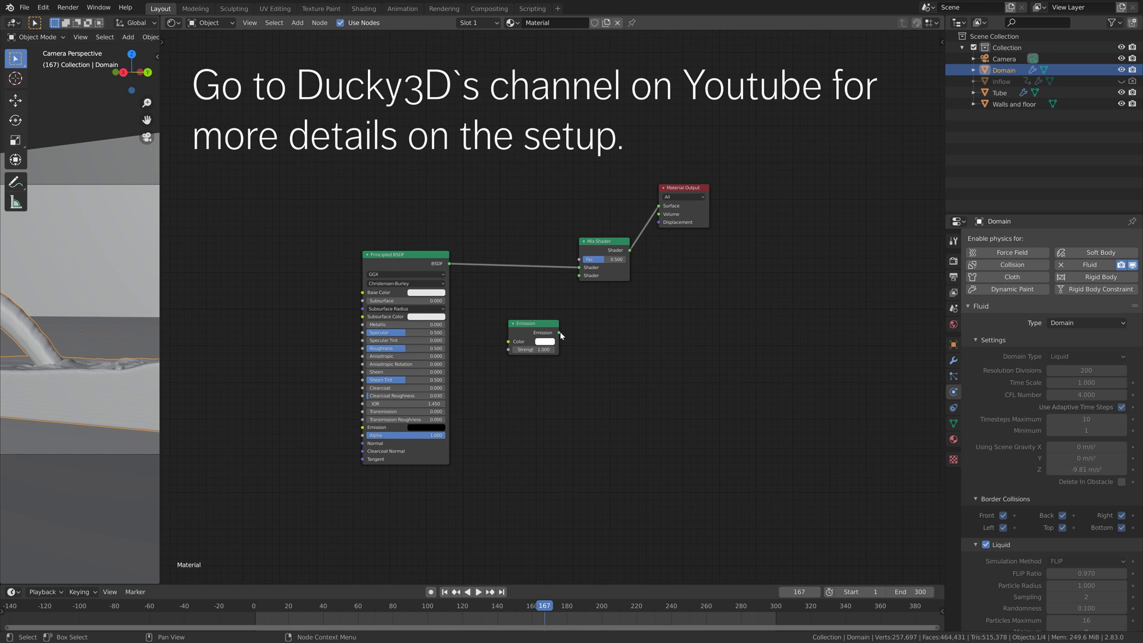
pyautogui.moveTo(559, 332); pyautogui.dragTo(578, 275)
# - Set the Emission node to strength 25 and an orange-red color, and the Principled BSDF base color to black
pyautogui.click(543, 349)
pyautogui.write('25')
pyautogui.press('Return')
pyautogui.click(544, 341)
pyautogui.moveTo(561, 285); pyautogui.dragTo(560, 289)
pyautogui.click(439, 293)
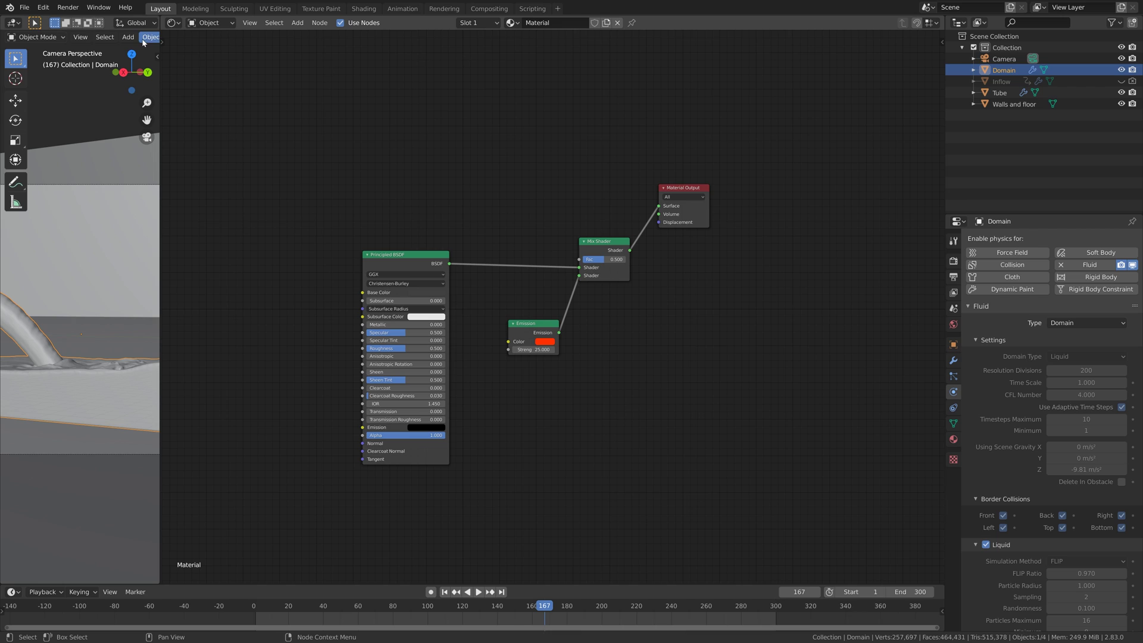
# - Preview the glowing material with Rendered shading in the 3D view and switch back to Solid shading
pyautogui.scroll(-3, 135, 26)
pyautogui.scroll(2, 136, 26)
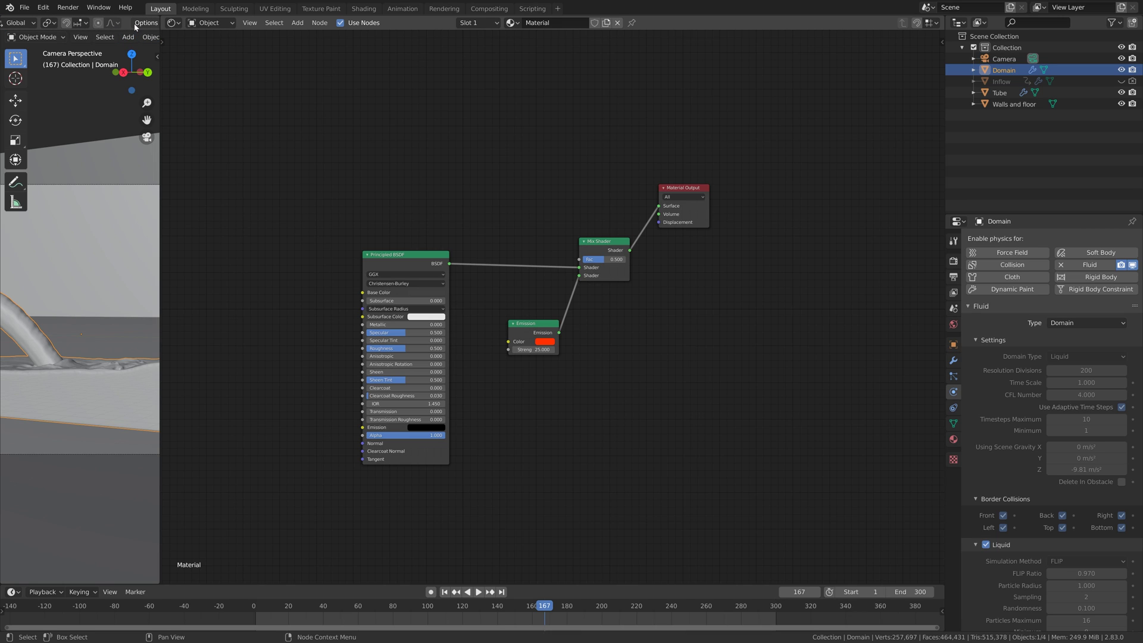
pyautogui.scroll(-3, 133, 39)
pyautogui.scroll(-4, 133, 38)
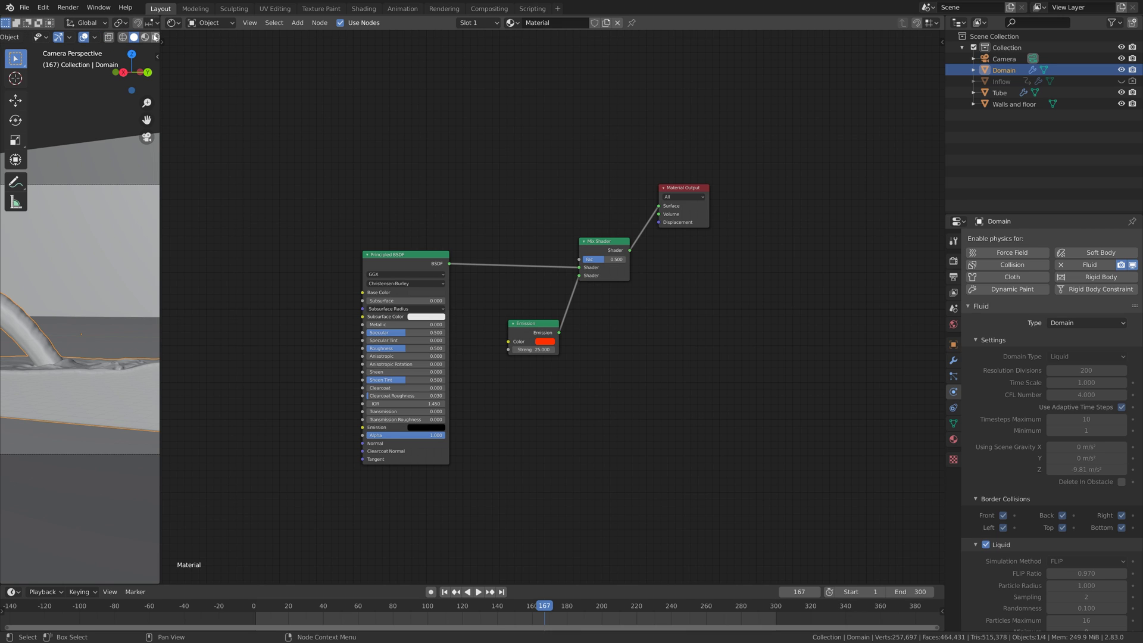
pyautogui.click(155, 37)
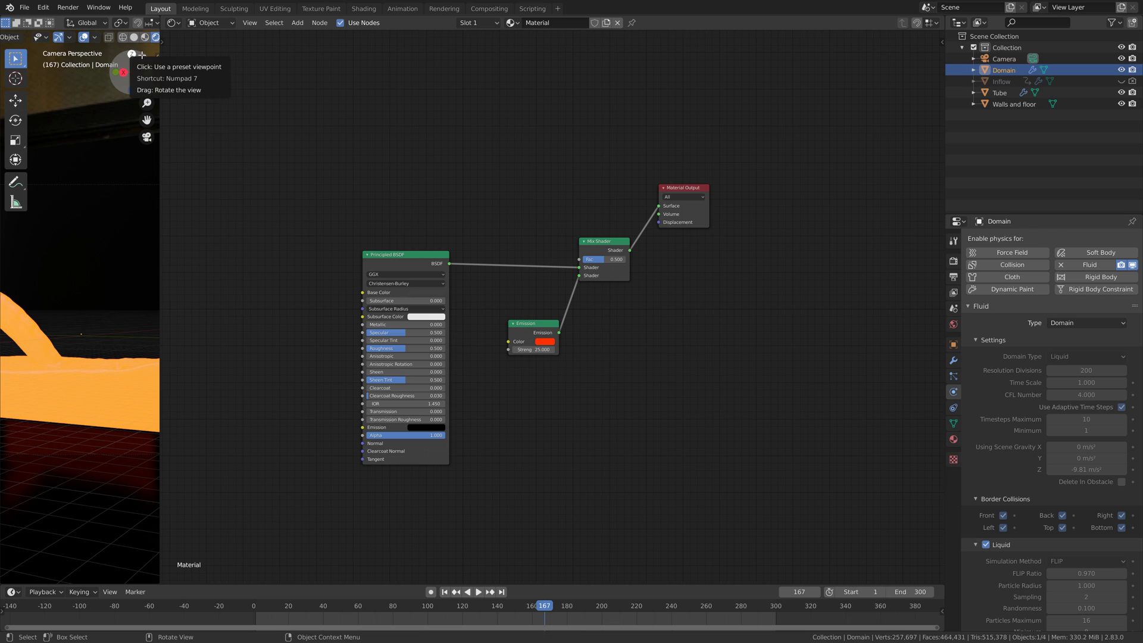
pyautogui.click(136, 37)
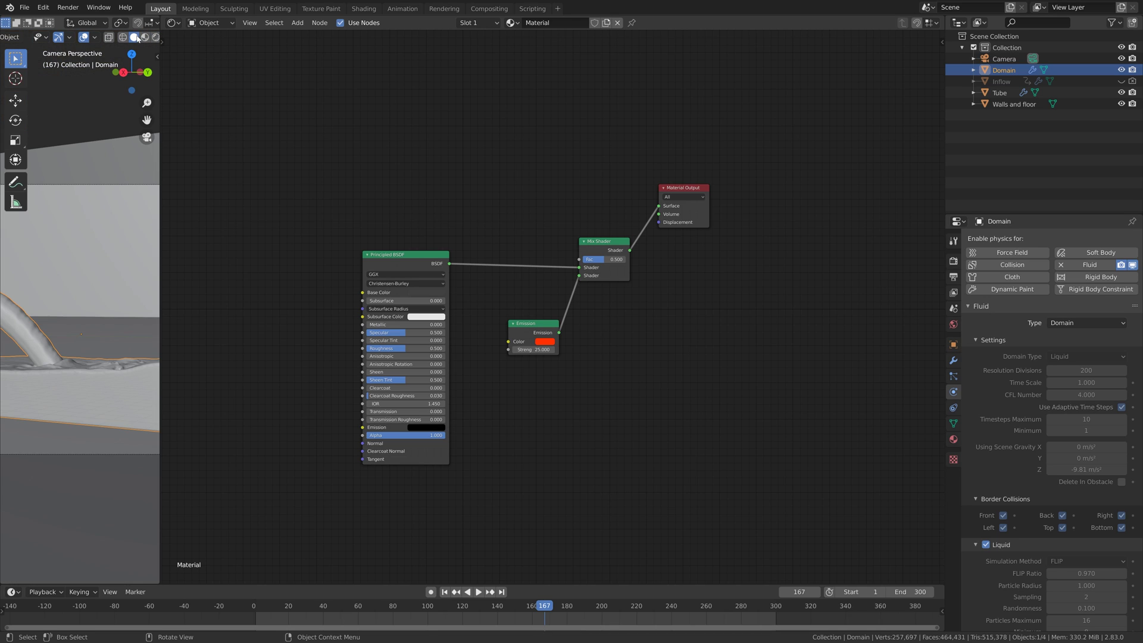
# - Add a ColorRamp node above the Principled BSDF
pyautogui.hotkey('shift', 'a')
pyautogui.click(374, 194)
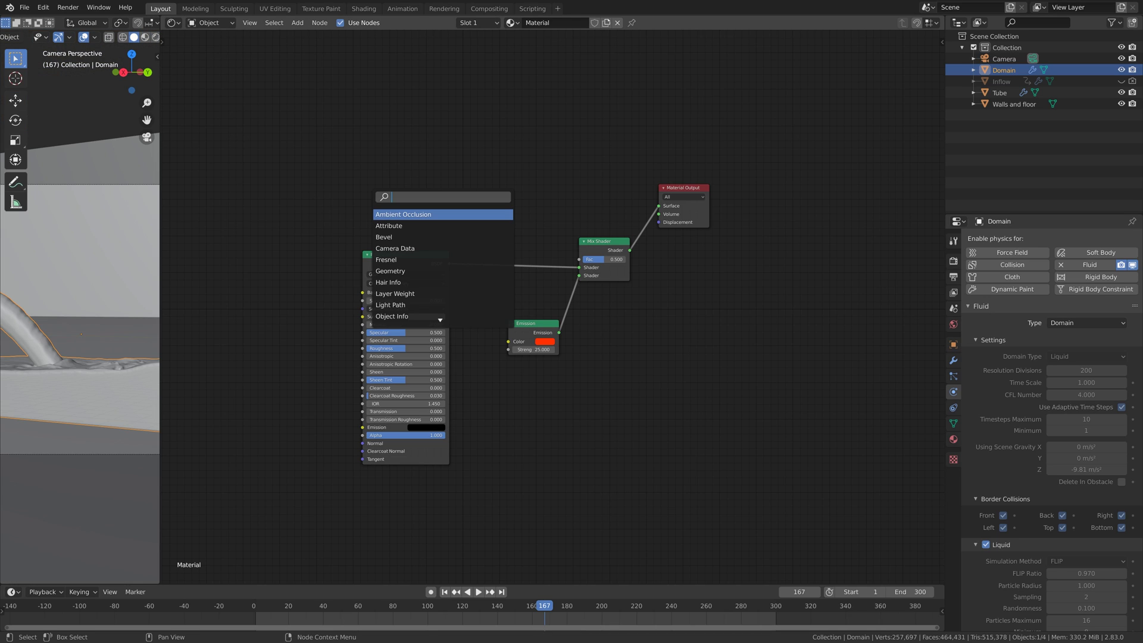
pyautogui.write('colo')
pyautogui.press('Down')
pyautogui.press('Return')
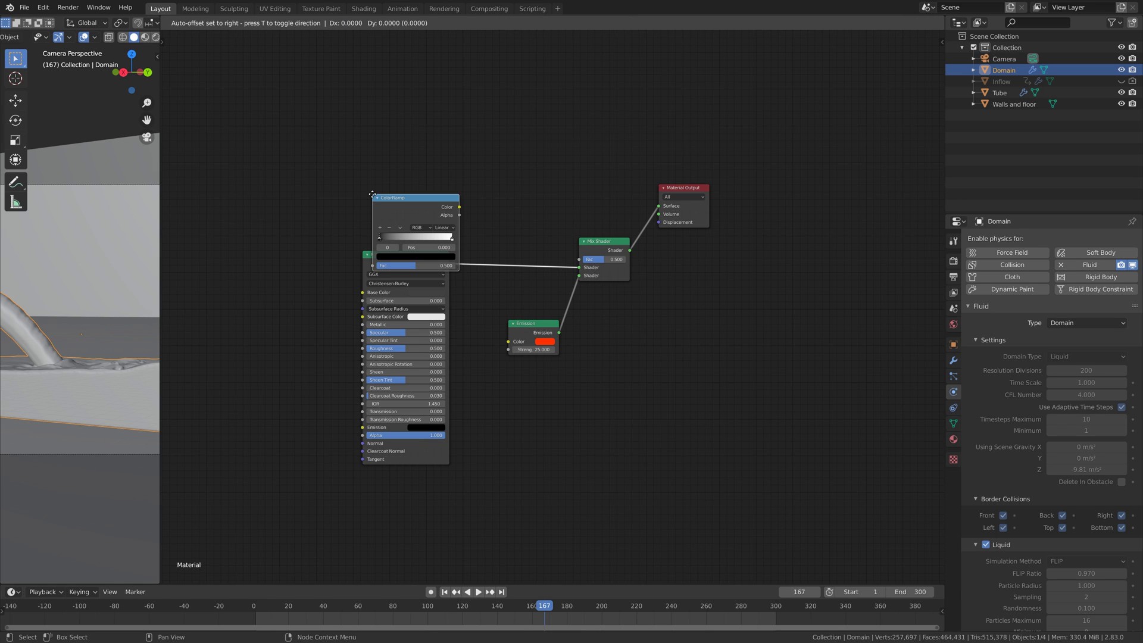
pyautogui.click(392, 147)
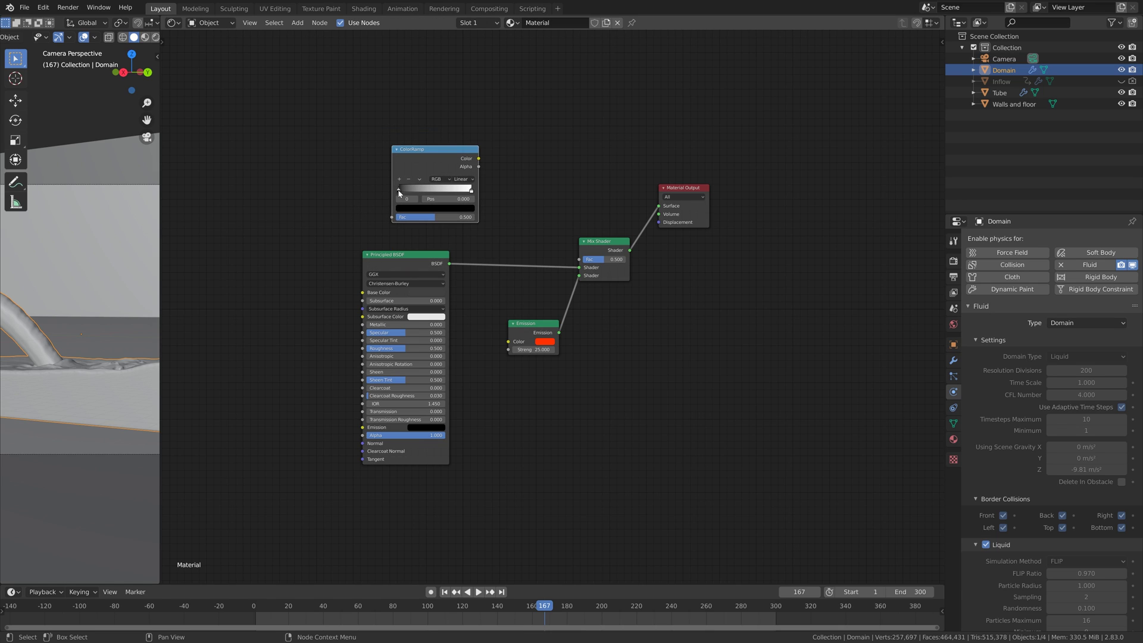
# - Set the ColorRamp's black stop position to 0.415 and connect its Color output to the Mix Shader's Fac input
pyautogui.click(444, 198)
pyautogui.press('BackSpace')
pyautogui.write('.415')
pyautogui.press('Return')
pyautogui.moveTo(478, 159); pyautogui.dragTo(578, 262)
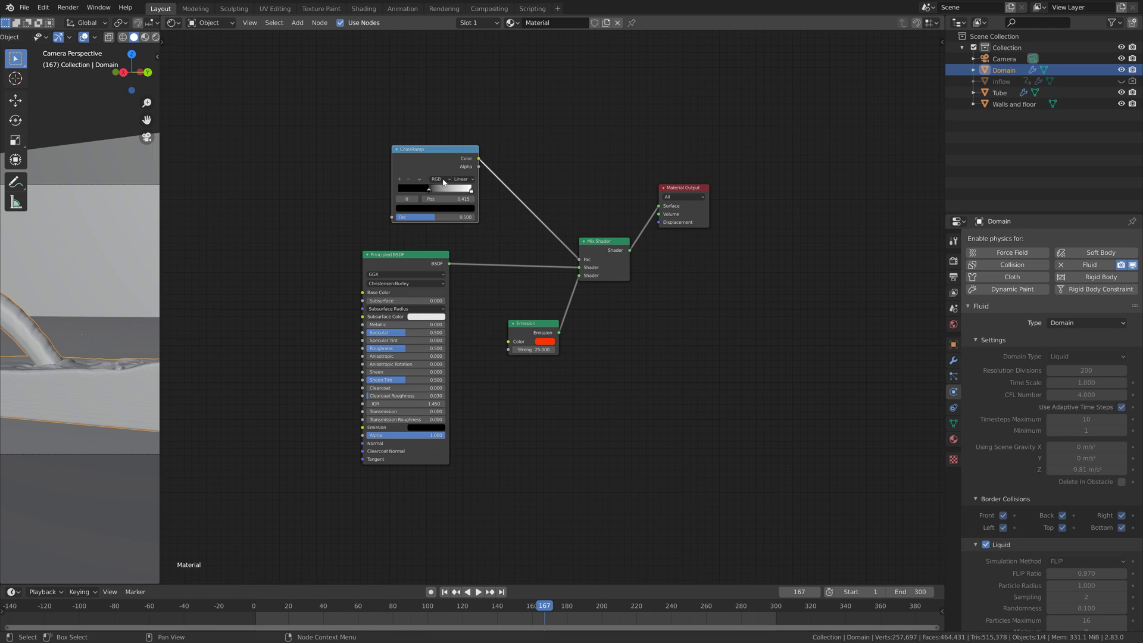
# - Check the ColorRamp mix with Rendered shading in the 3D view and return to Solid shading
pyautogui.scroll(-1, 145, 37)
pyautogui.click(138, 37)
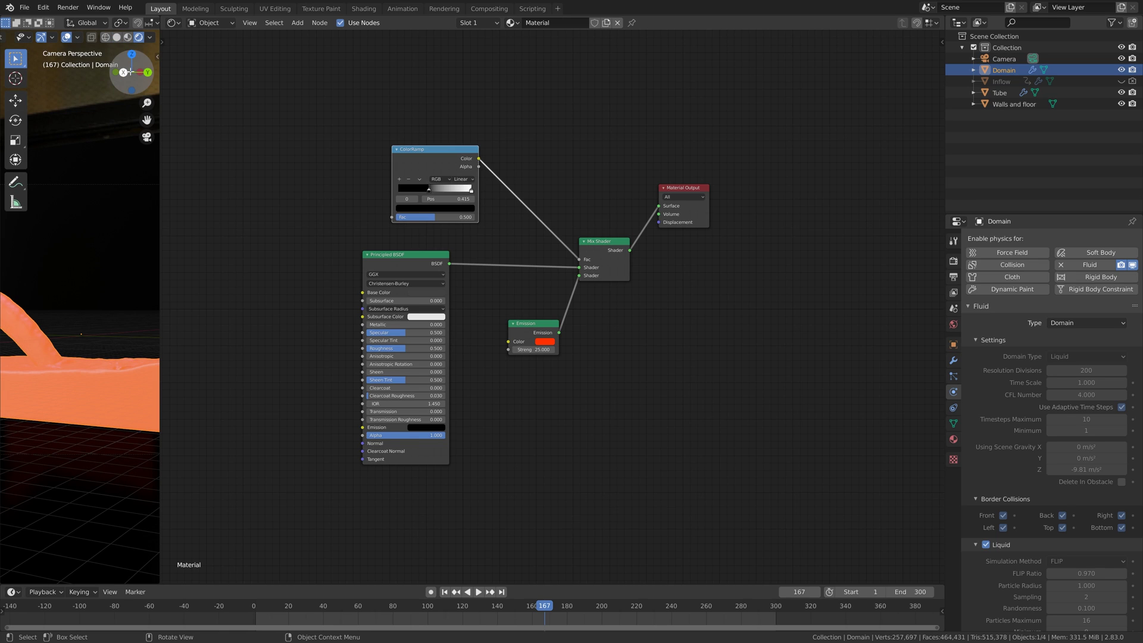
pyautogui.click(117, 37)
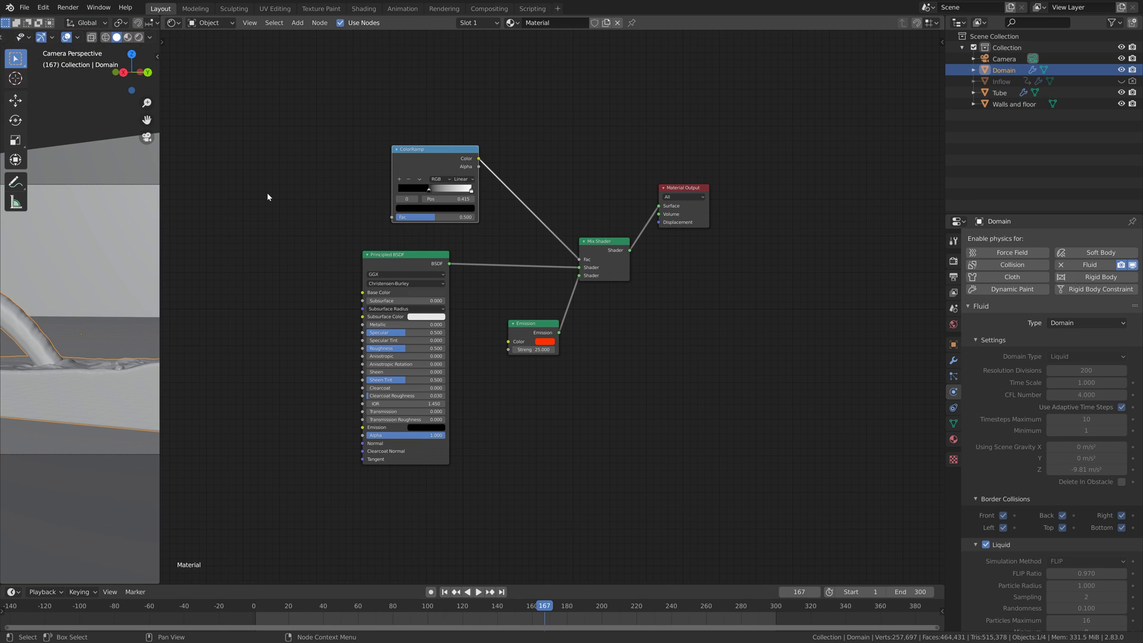
# - Add a Noise Texture node beside the ColorRamp and connect its Color output to the ColorRamp's Fac input
pyautogui.hotkey('shift', 'a')
pyautogui.write('no')
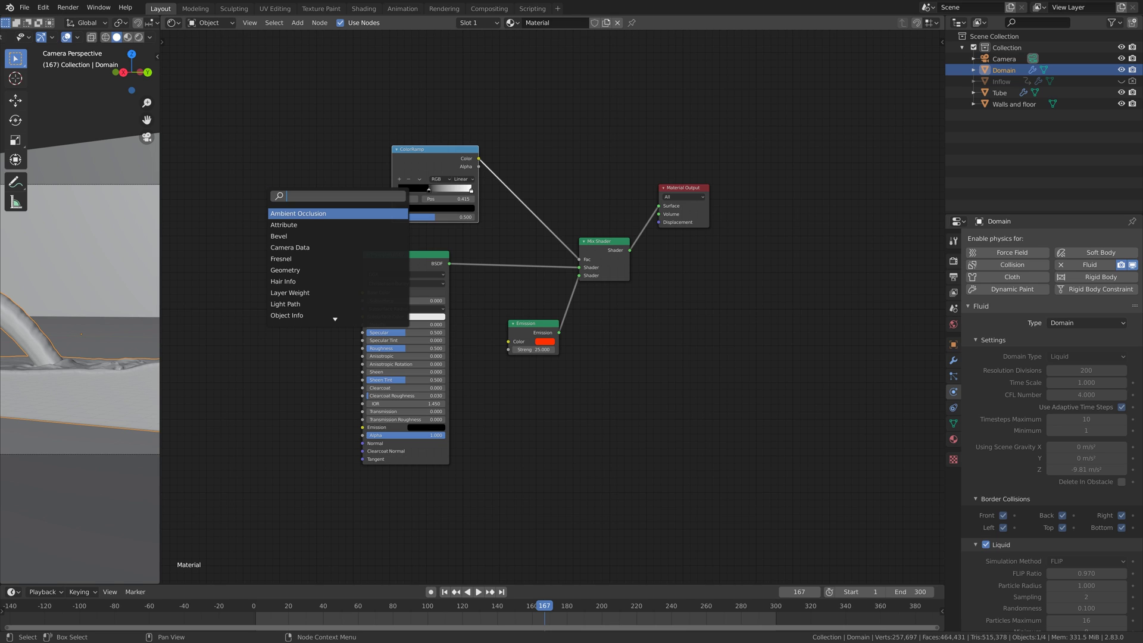
pyautogui.write('i')
pyautogui.press('Return')
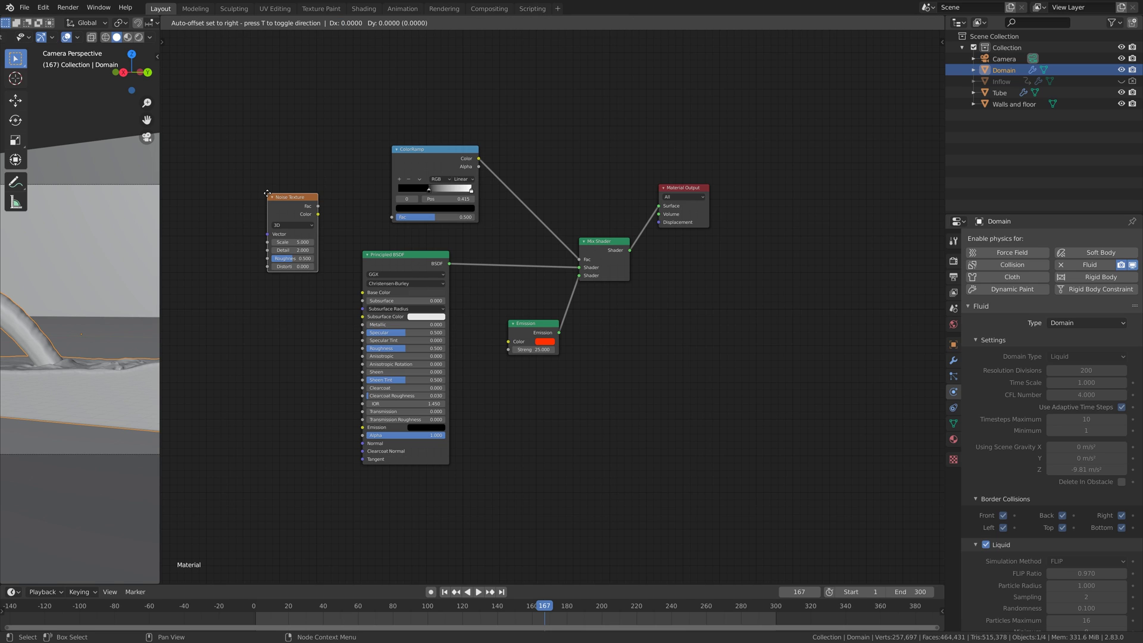
pyautogui.click(272, 126)
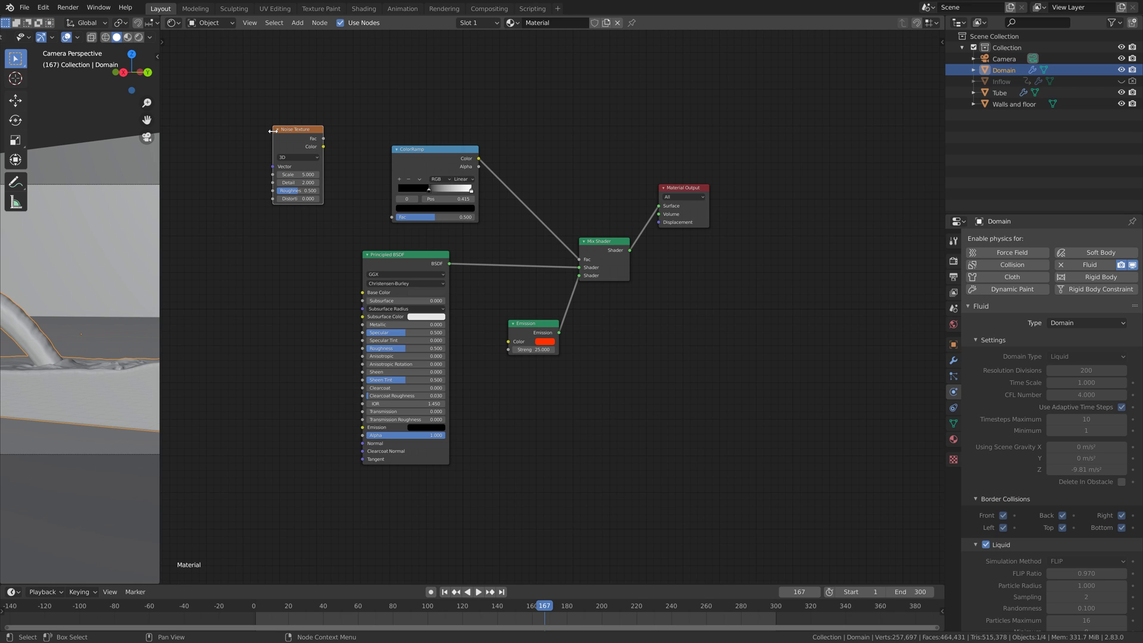
pyautogui.moveTo(324, 147); pyautogui.dragTo(392, 218)
# - Switch the 3D view to Rendered shading and inspect the noise pattern on the lava
pyautogui.click(139, 37)
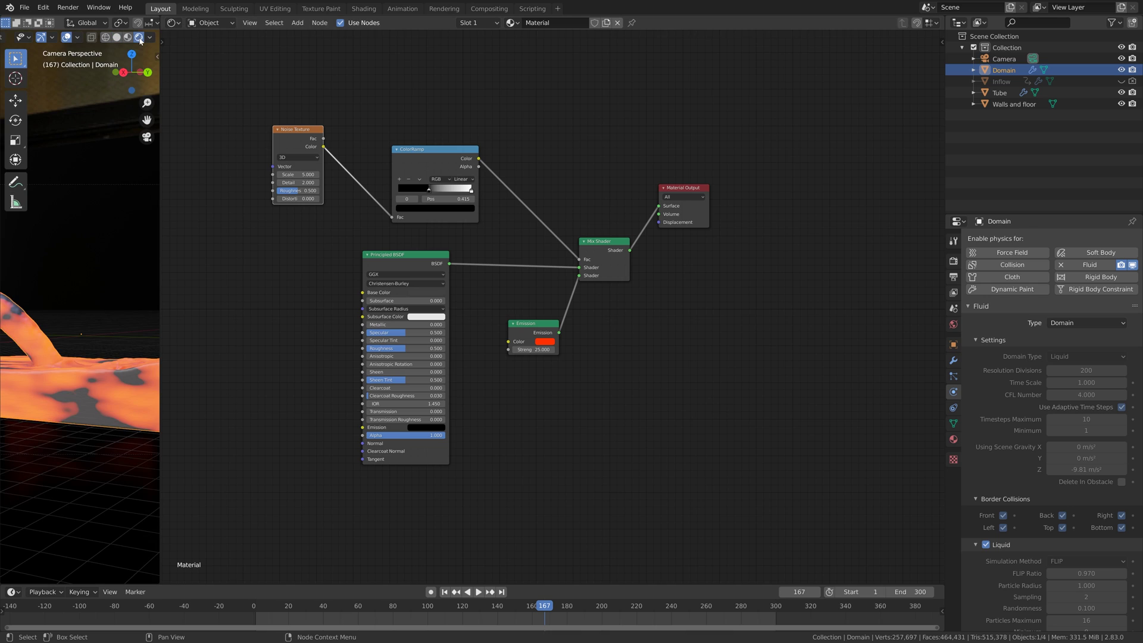
pyautogui.scroll(-2, 122, 255)
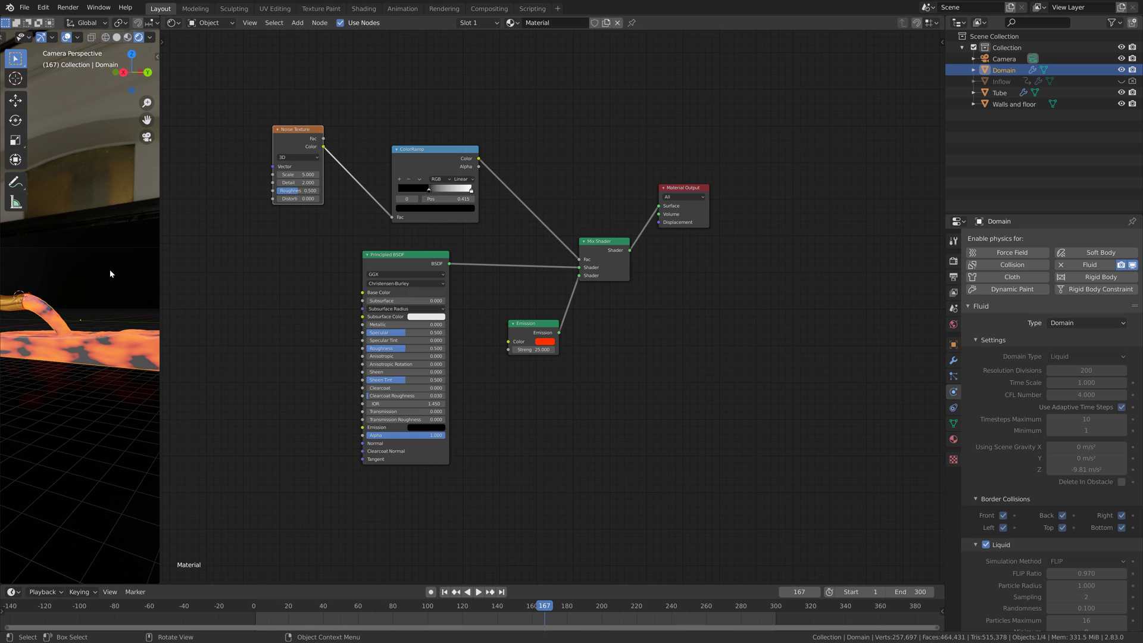
pyautogui.scroll(2, 83, 291)
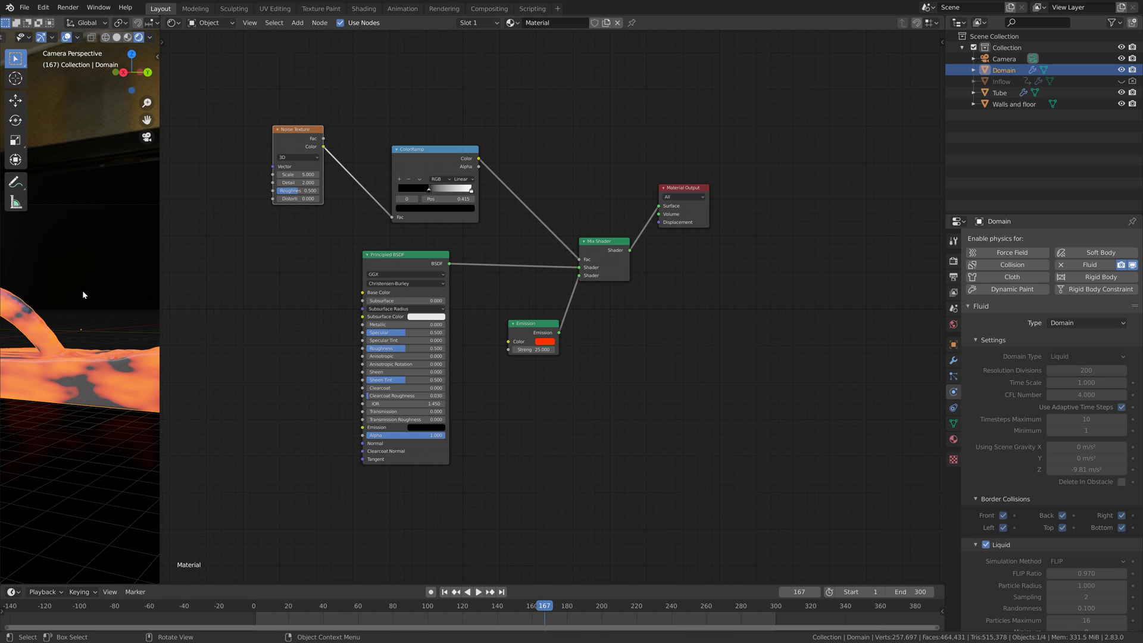
# - Set the Noise Texture's detail to 16, scale to 1.6 and distortion to 0.3, and raise its roughness to about 0.8
pyautogui.click(298, 182)
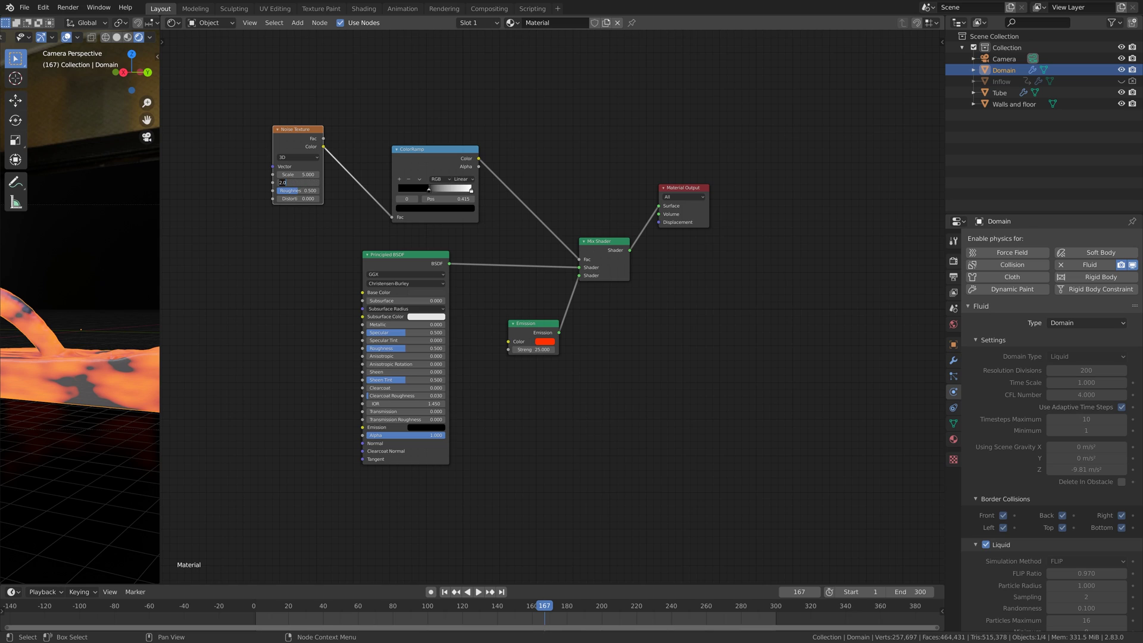
pyautogui.press('Return')
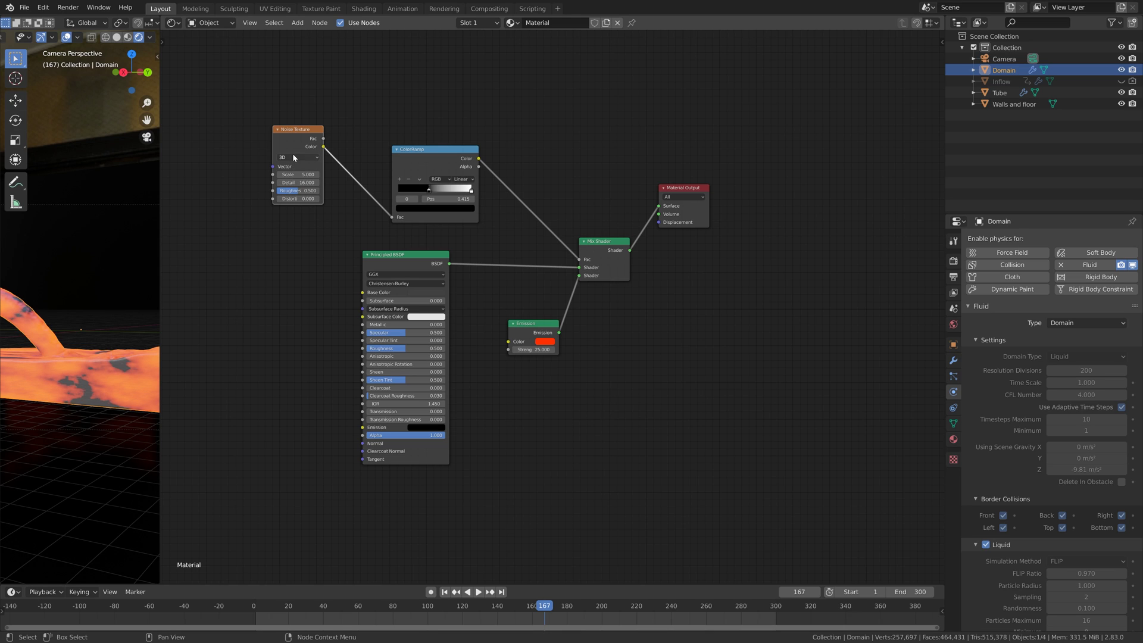
pyautogui.click(296, 174)
pyautogui.write('1.6')
pyautogui.press('Return')
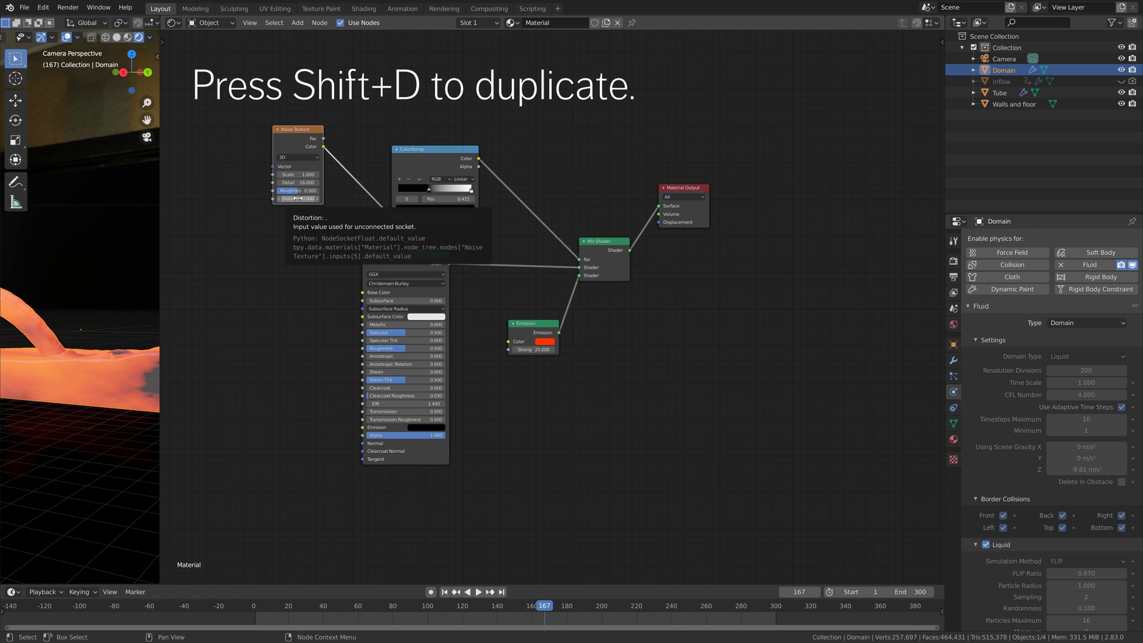
pyautogui.moveTo(291, 190); pyautogui.dragTo(306, 190)
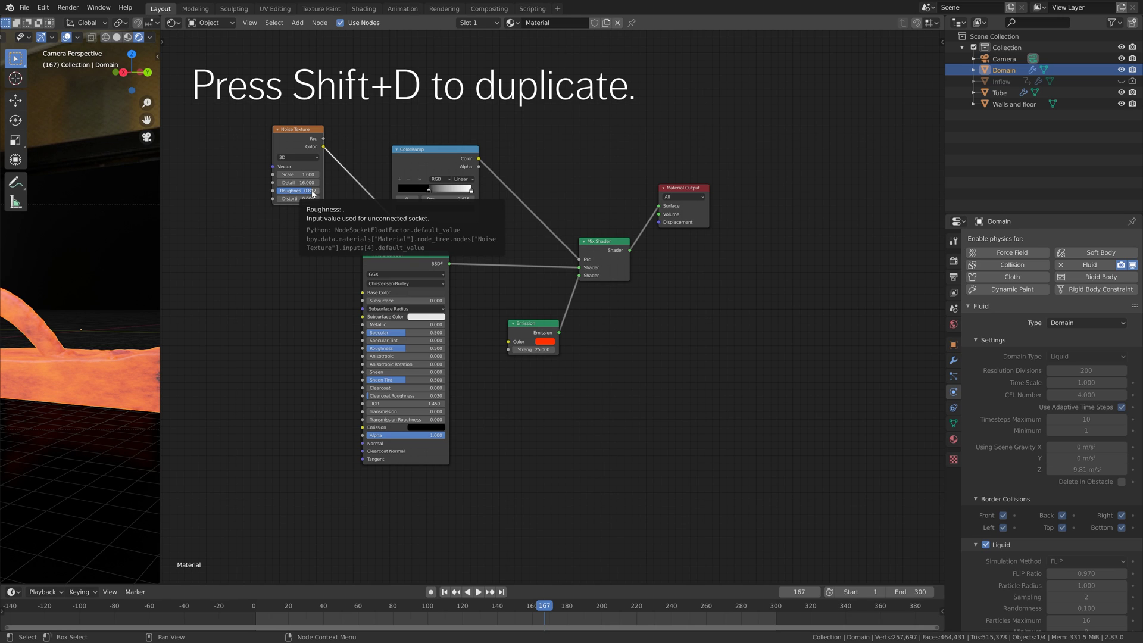
pyautogui.moveTo(295, 197); pyautogui.dragTo(308, 197)
pyautogui.scroll(-3, 126, 335)
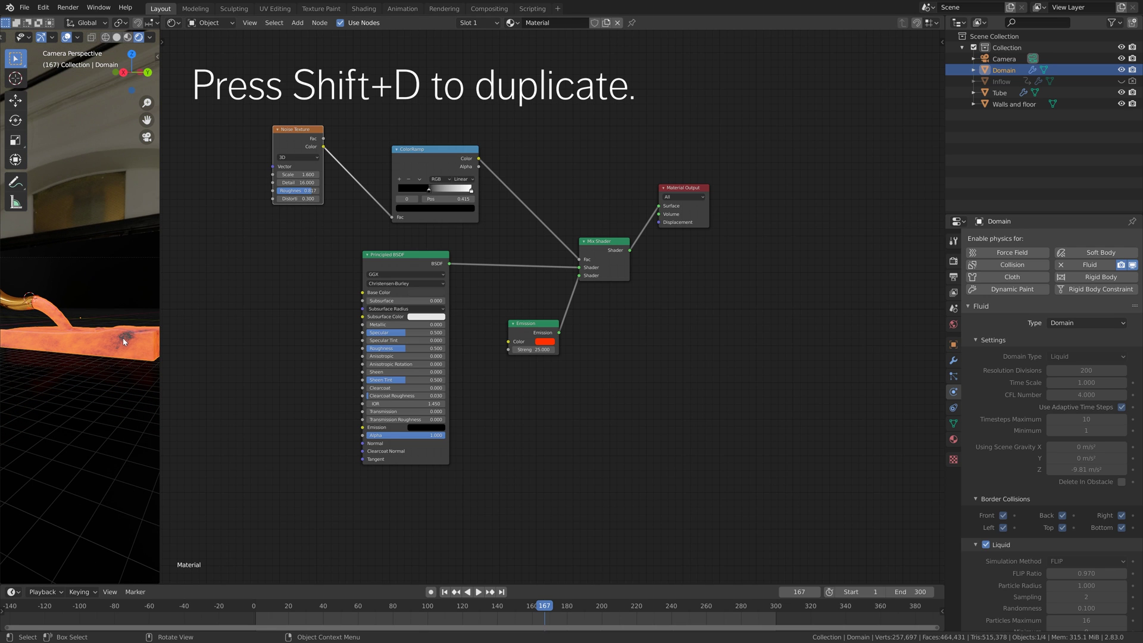
# - Duplicate the Noise Texture, place the copy before the original, and connect the copy's Color output to the original's Vector input
pyautogui.moveTo(234, 230); pyautogui.dragTo(395, 250, button='middle')
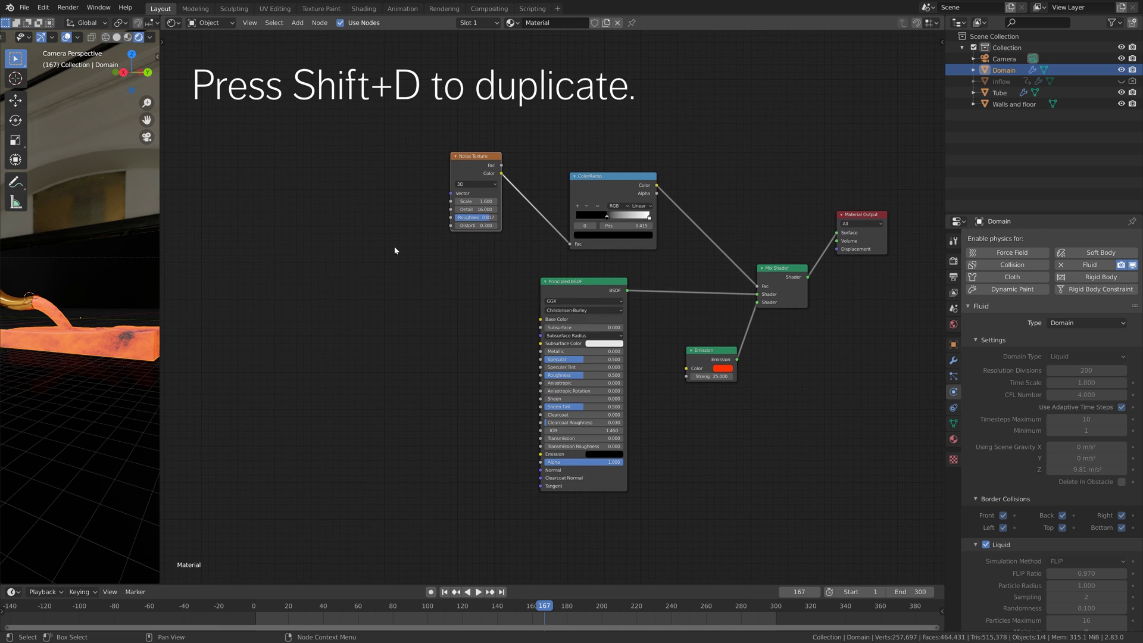
pyautogui.click(466, 159)
pyautogui.hotkey('shift', 'd')
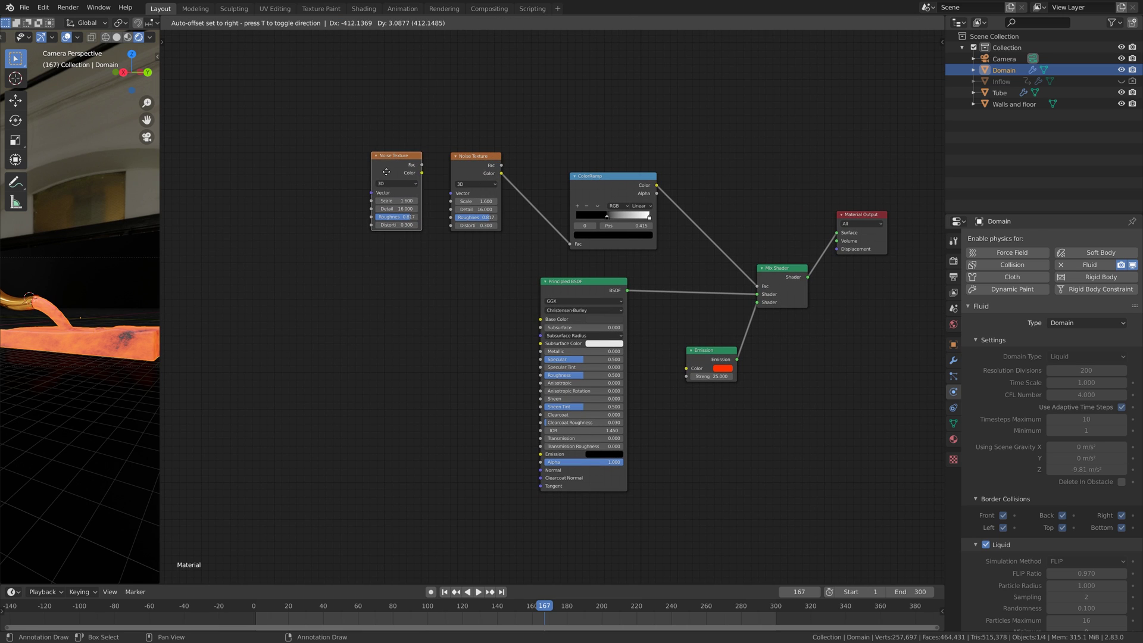
pyautogui.click(377, 177)
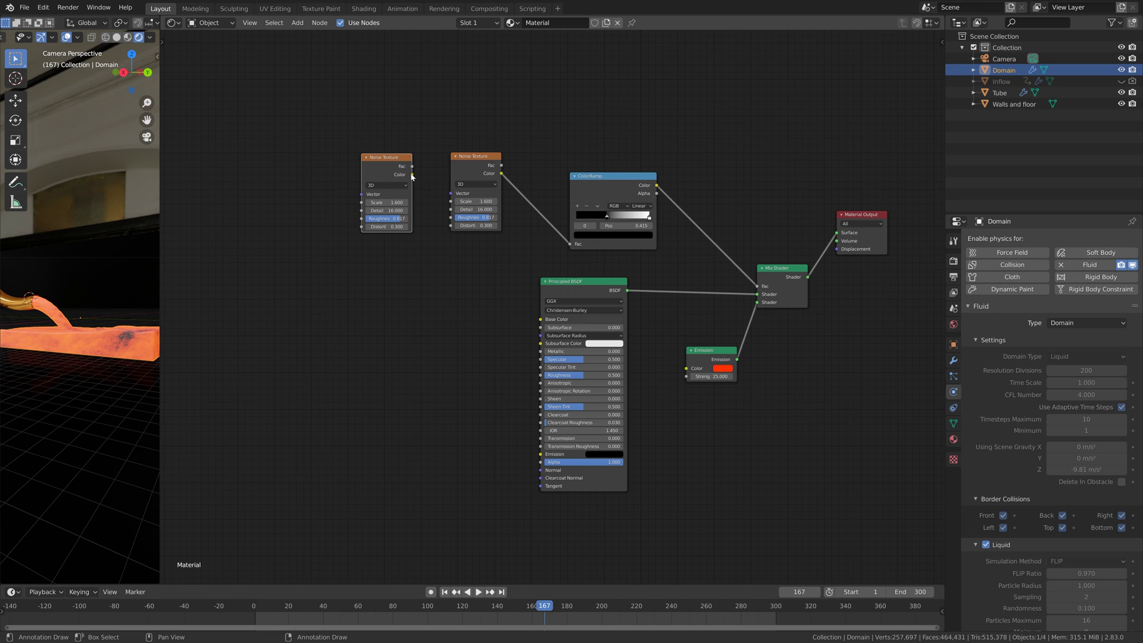
pyautogui.moveTo(411, 175); pyautogui.dragTo(451, 194)
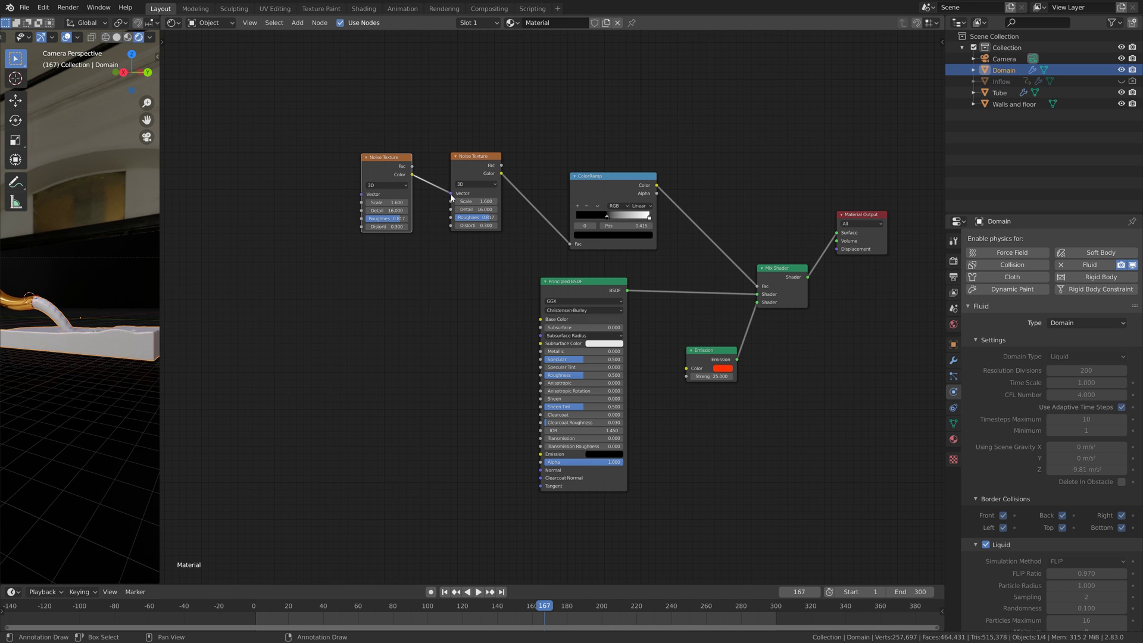
# - Switch the duplicated Noise Texture to 4D, set its scale to 3 and roughness to about 0.585, and adjust its distortion
pyautogui.click(391, 189)
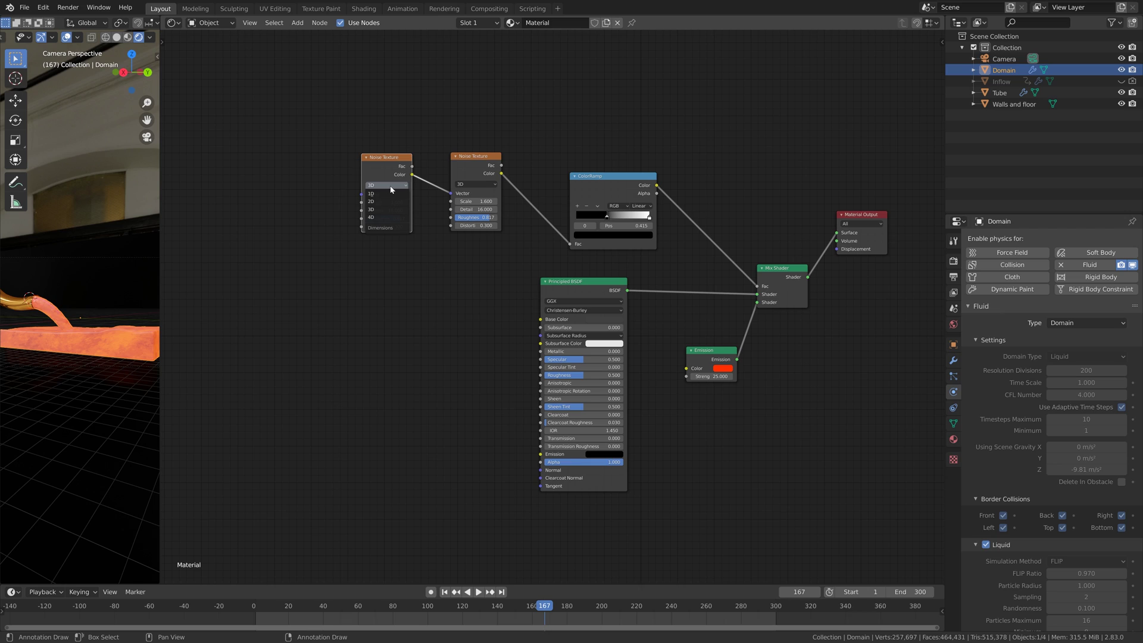
pyautogui.click(384, 218)
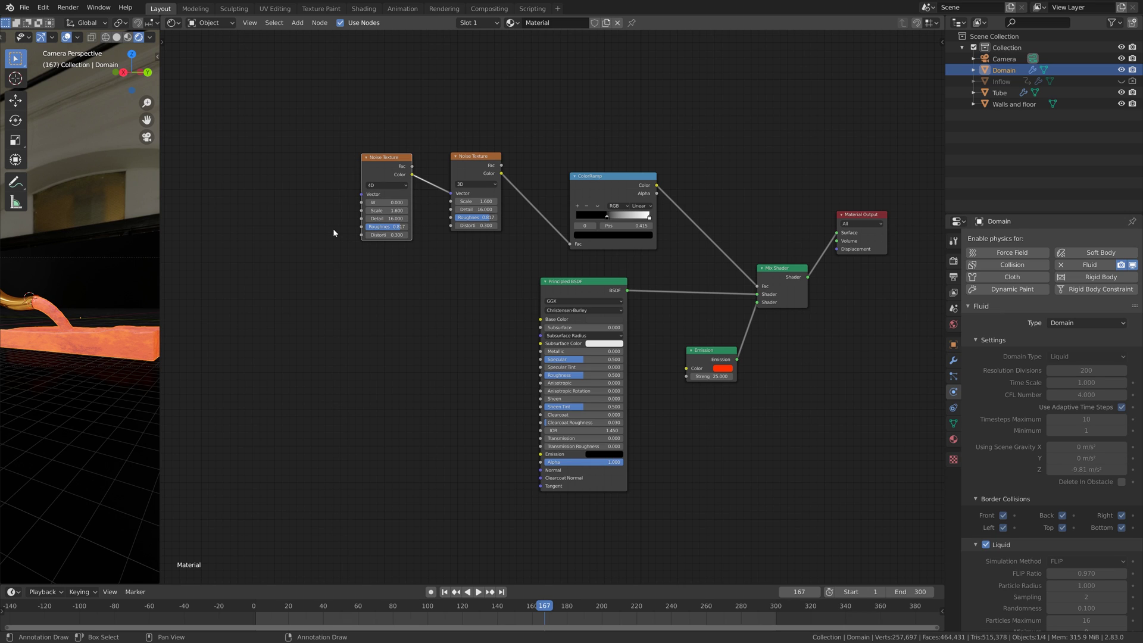
pyautogui.click(383, 209)
pyautogui.write('1.6')
pyautogui.press('Escape')
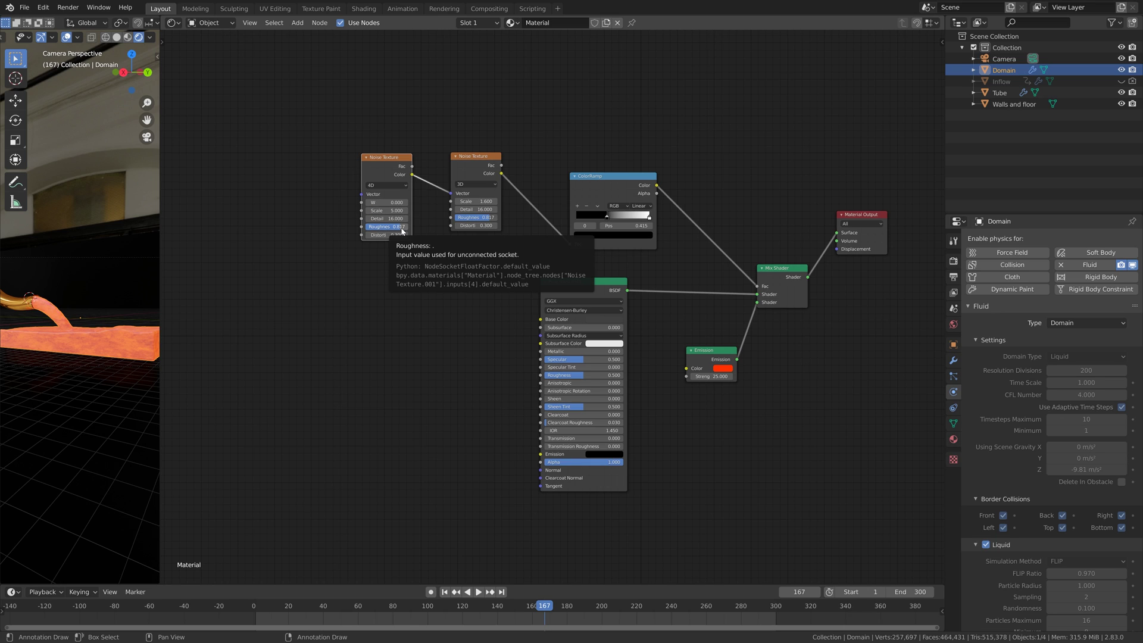
pyautogui.moveTo(402, 231)
pyautogui.mouseDown()
pyautogui.moveTo(357, 231)
pyautogui.moveTo(389, 227)
pyautogui.mouseUp()
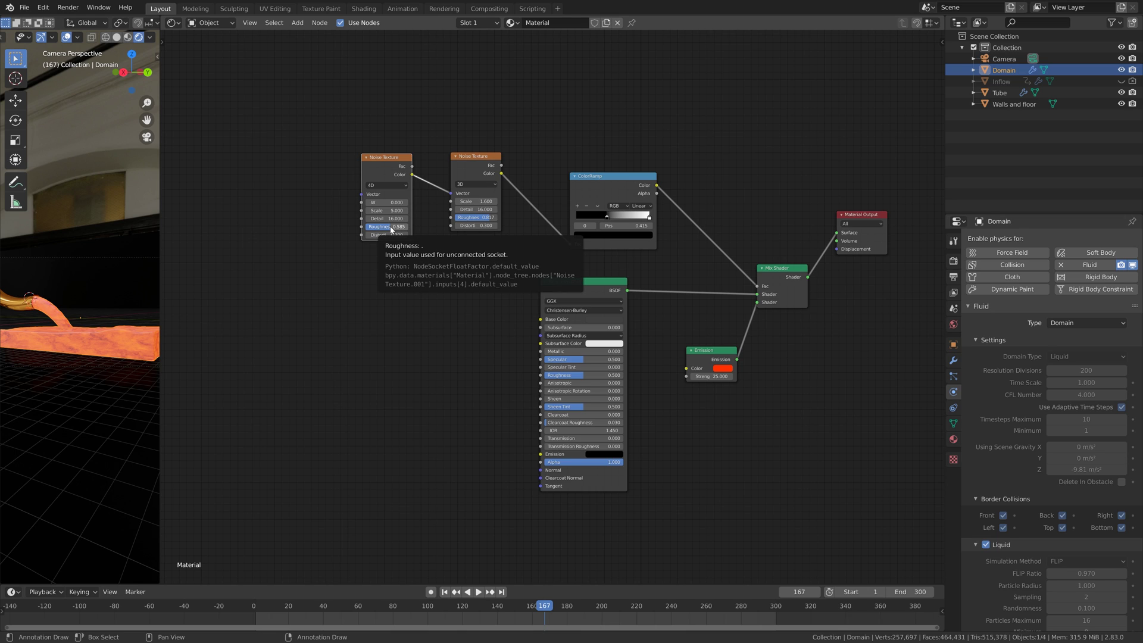
pyautogui.moveTo(387, 234)
pyautogui.mouseDown()
pyautogui.moveTo(423, 235)
pyautogui.moveTo(390, 235)
pyautogui.mouseUp()
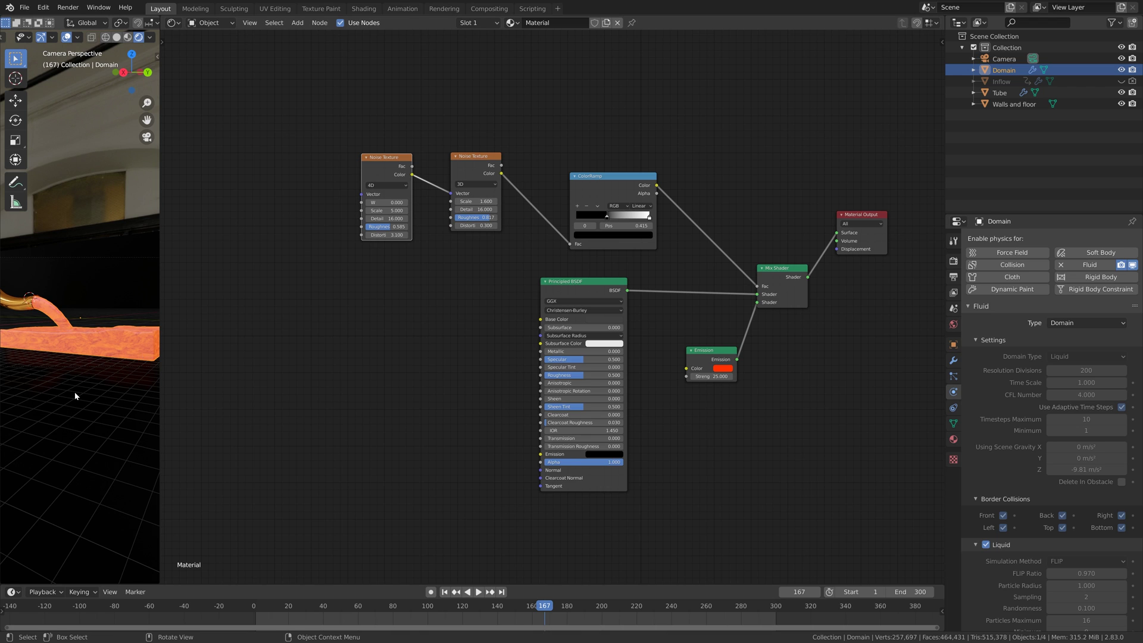
pyautogui.scroll(3, 73, 398)
pyautogui.scroll(-3, 74, 398)
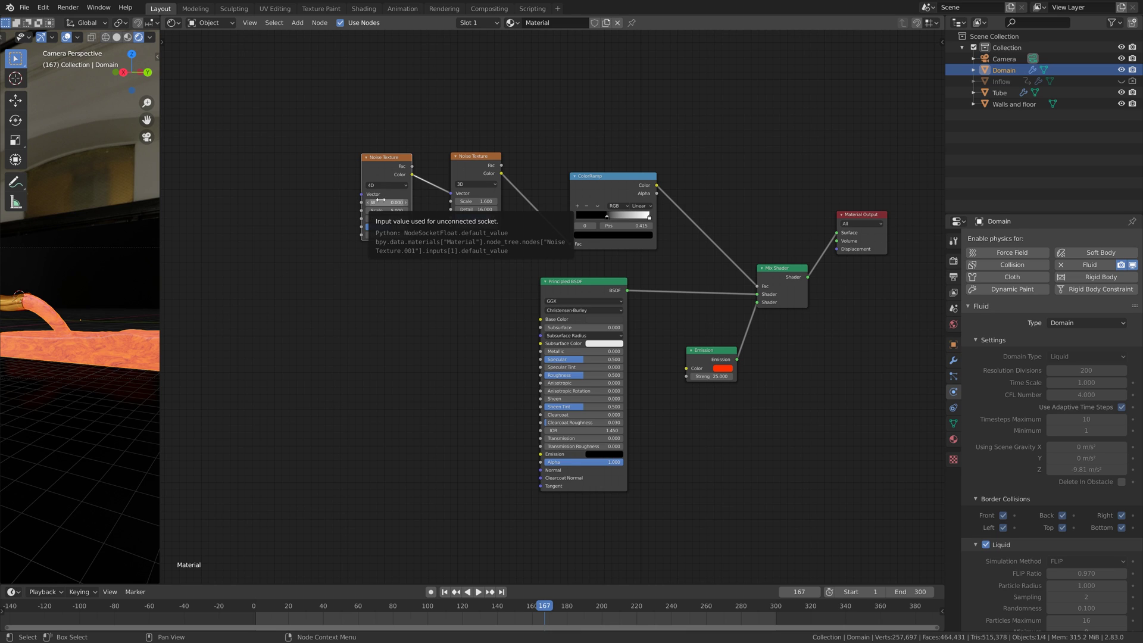
# - Add a Mapping node in front of the 4D Noise Texture
pyautogui.hotkey('shift', 'a')
pyautogui.click(278, 246)
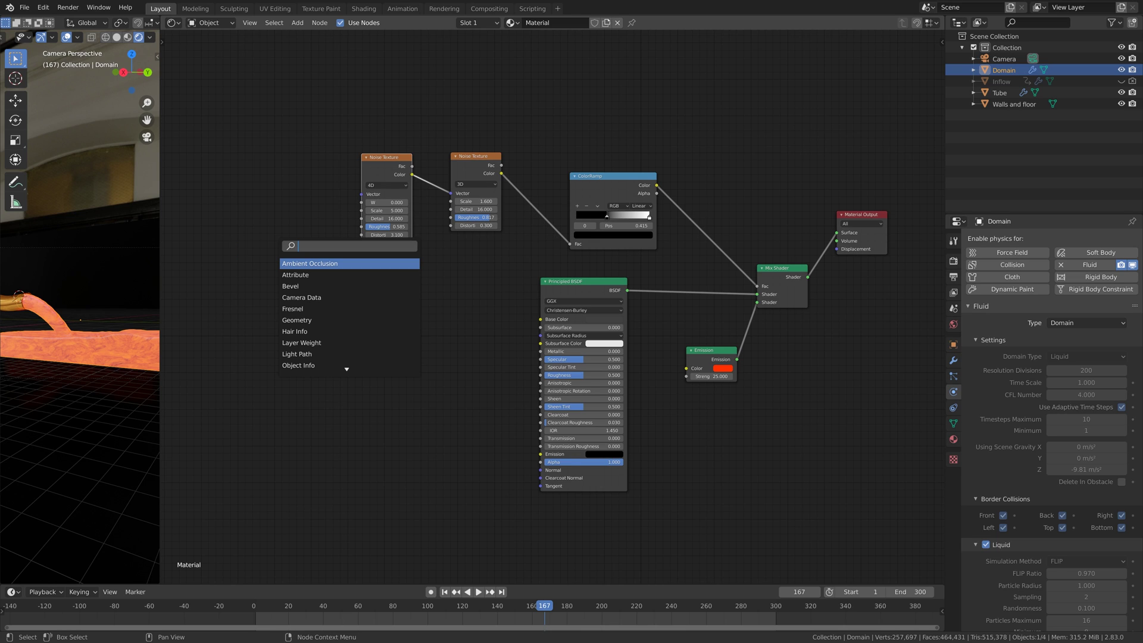
pyautogui.write('mapping')
pyautogui.press('Return')
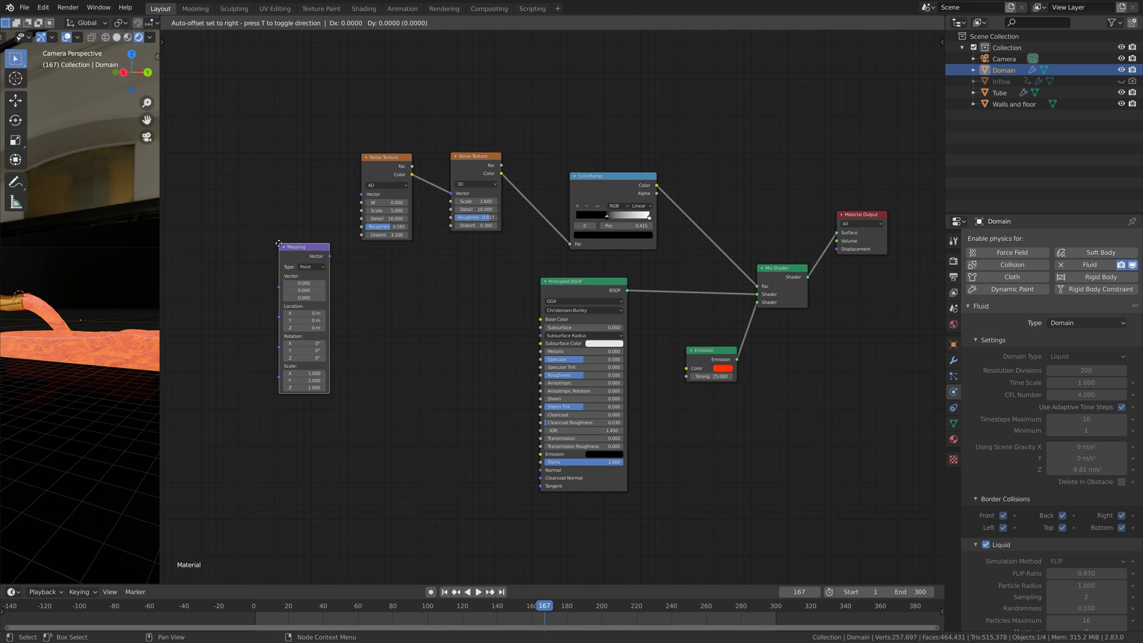
pyautogui.click(282, 145)
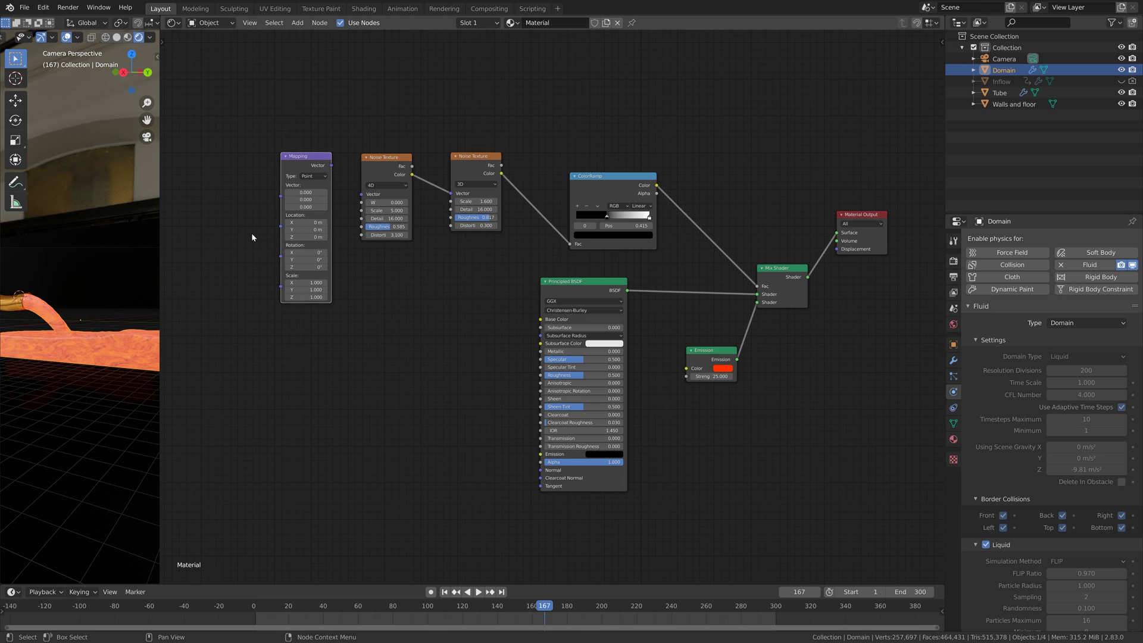
# - Add a Texture Coordinate node before the Mapping node and route its Generated output through Mapping into the 4D Noise Texture's Vector input
pyautogui.hotkey('shift', 'a')
pyautogui.click(278, 237)
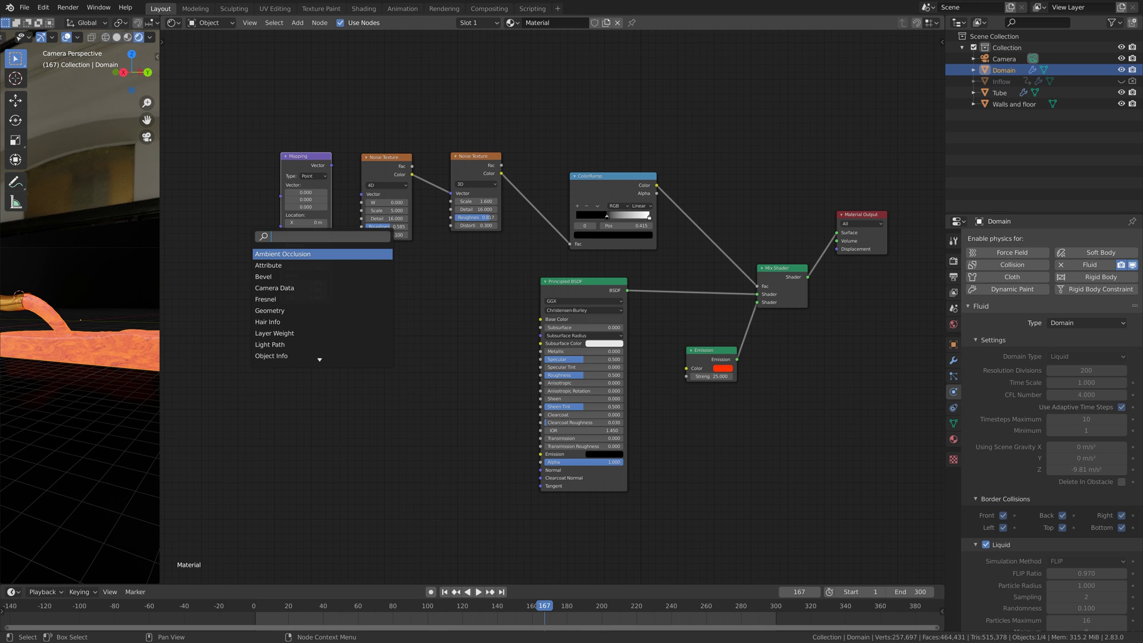
pyautogui.scroll(-4, 290, 236)
pyautogui.press('Return')
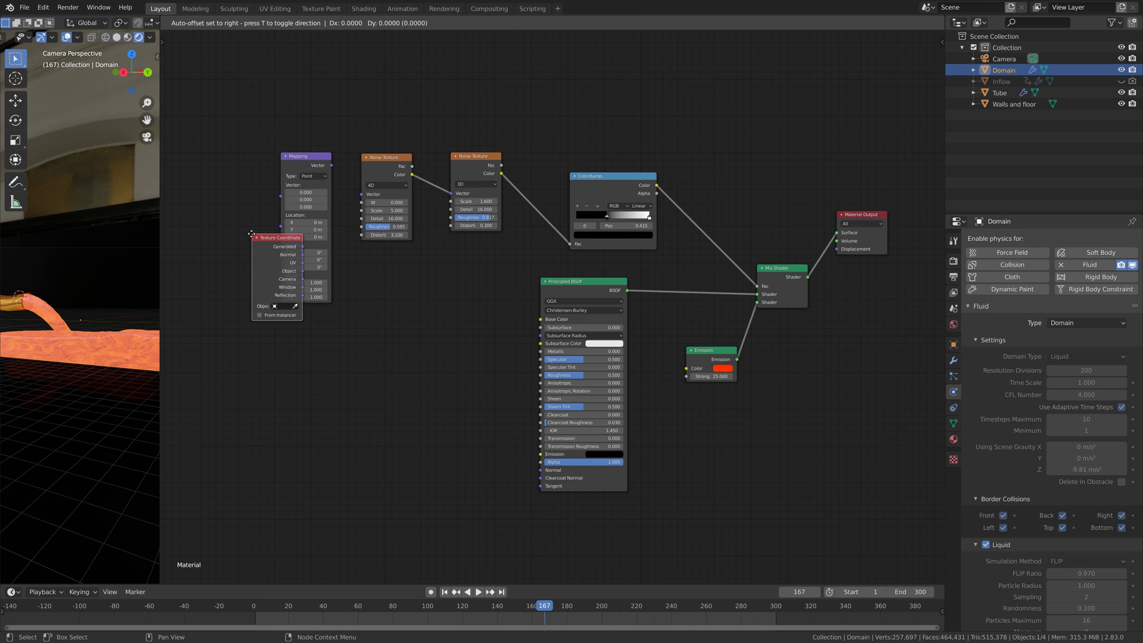
pyautogui.click(192, 158)
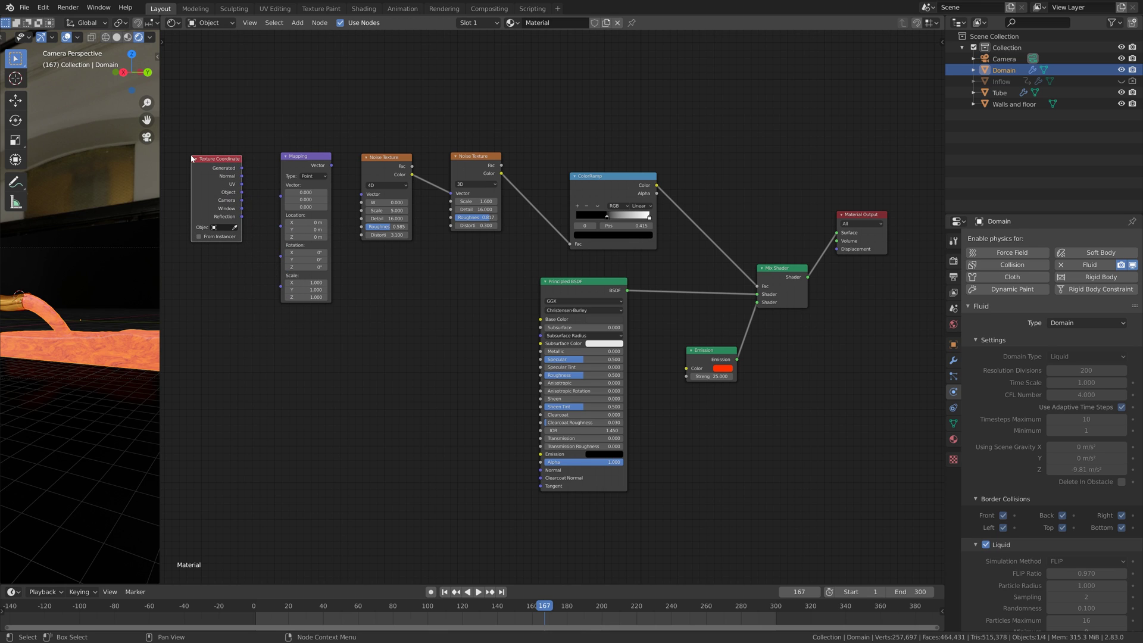
pyautogui.moveTo(241, 168); pyautogui.dragTo(282, 198)
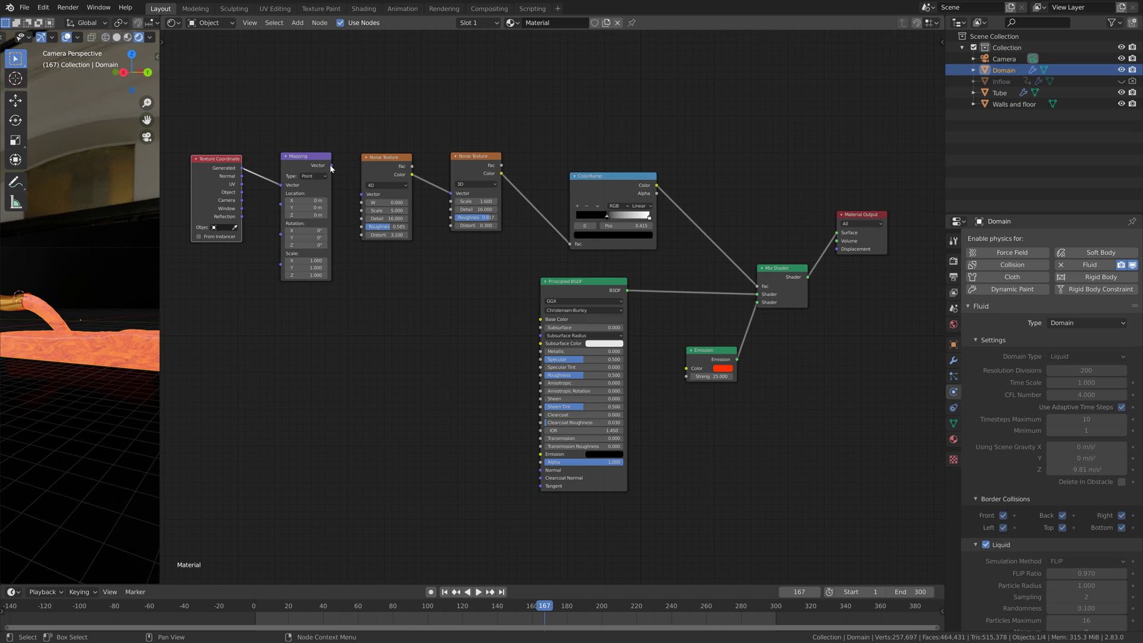
pyautogui.moveTo(332, 165); pyautogui.dragTo(362, 194)
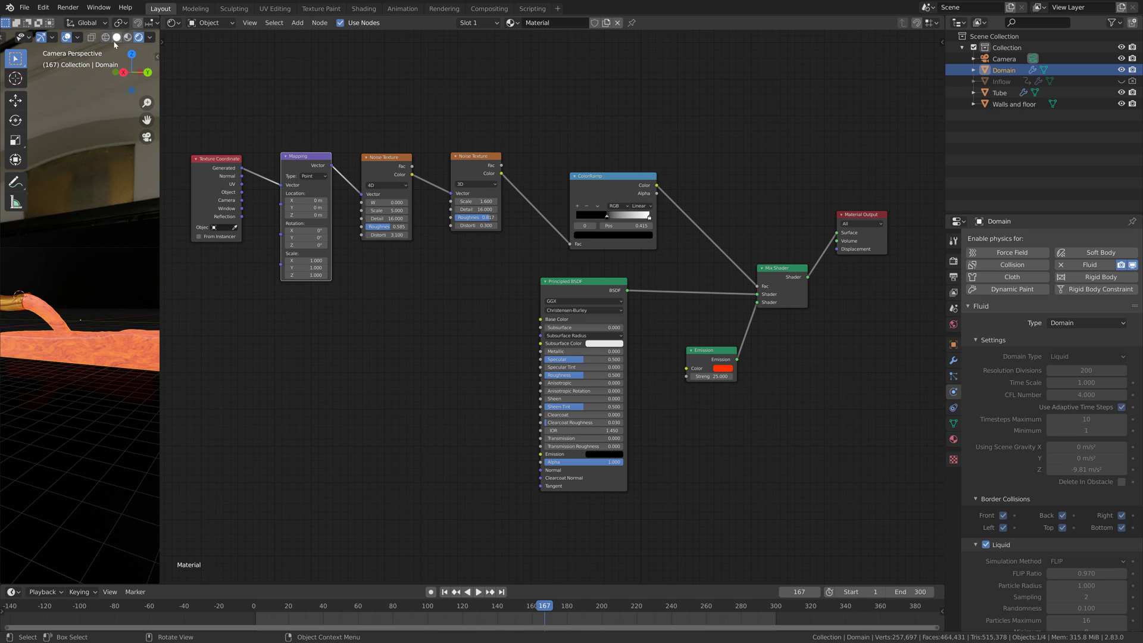
# - Toggle the viewport overlays off and back on
pyautogui.click(67, 38)
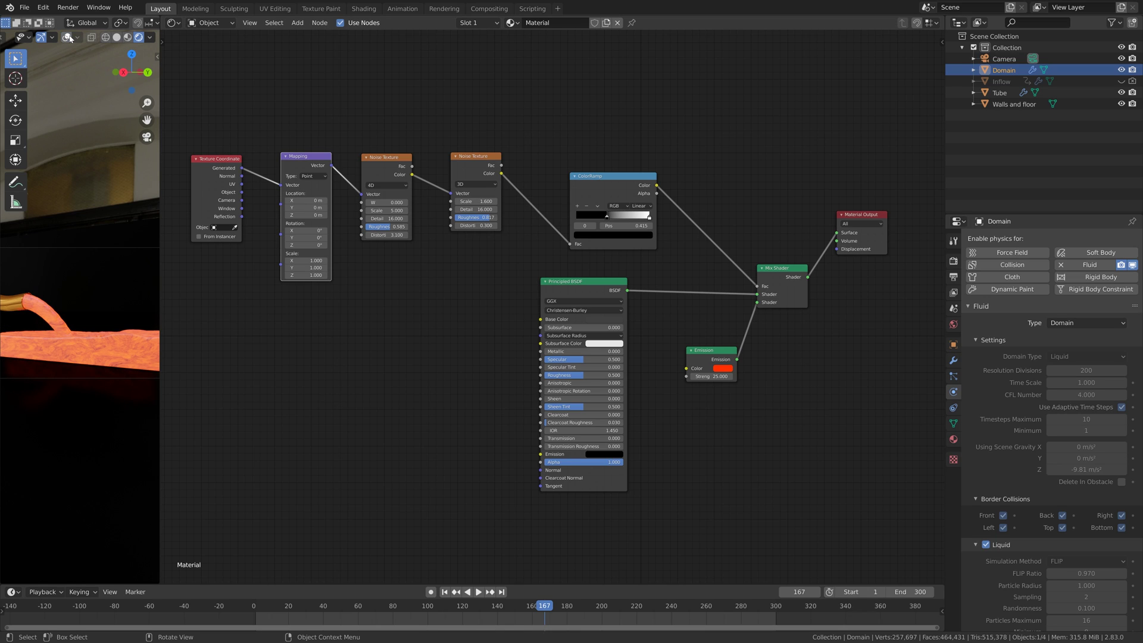
pyautogui.click(69, 37)
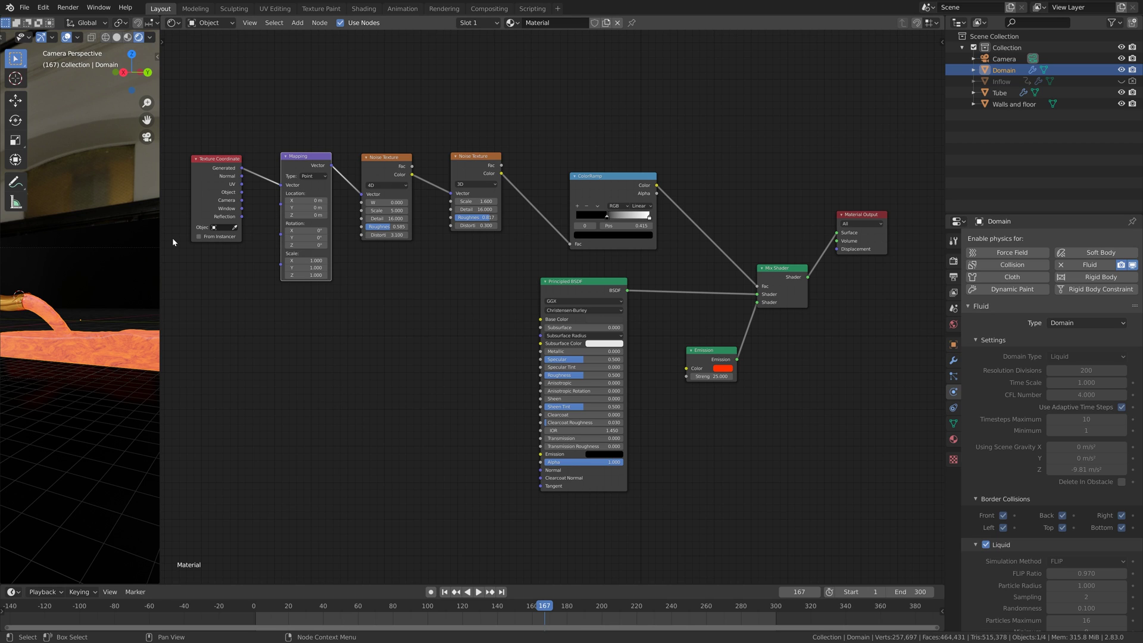
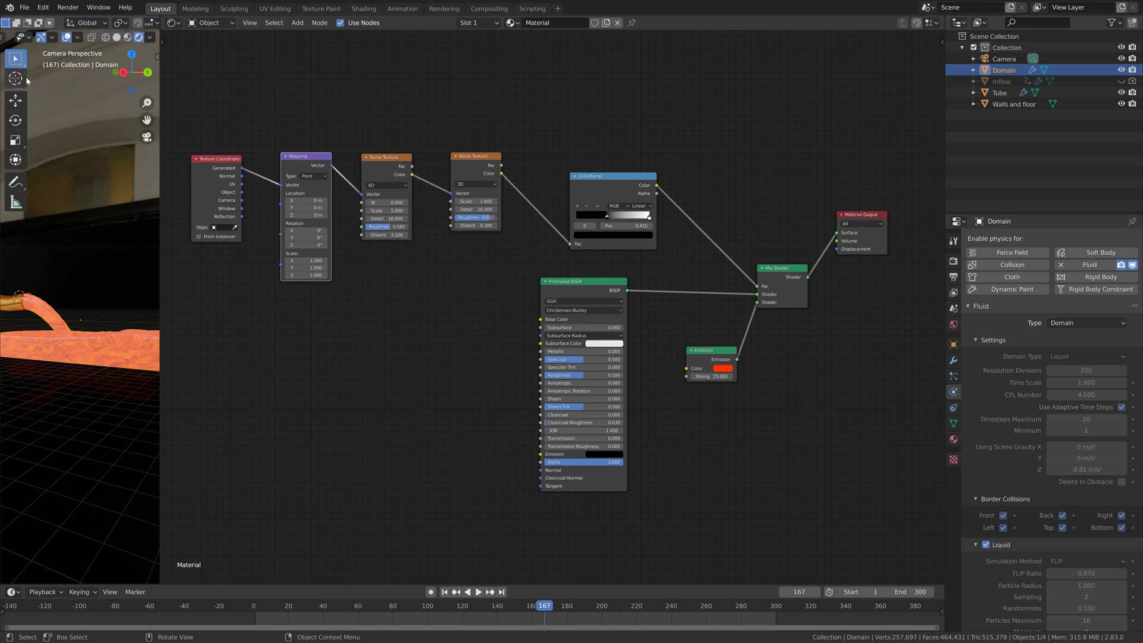
# - Save the project as a new incremented version of tut1.blend in the Lava simulation folder
pyautogui.click(46, 98)
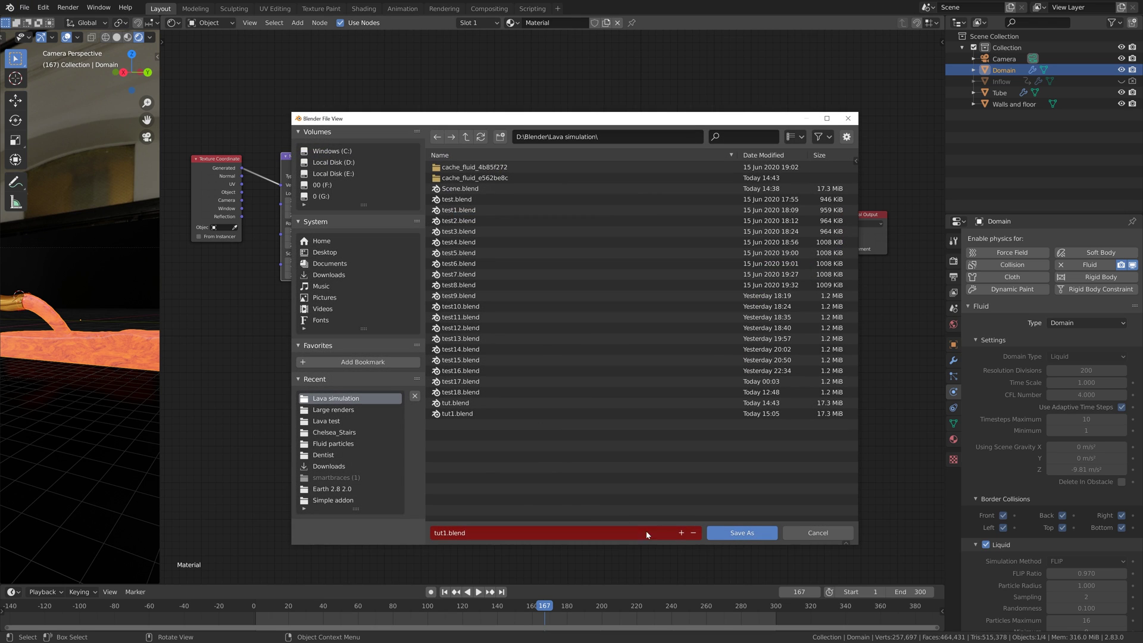
pyautogui.click(681, 533)
pyautogui.click(741, 533)
# - Select the Texture Coordinate, Mapping and both Noise Texture nodes together and move them farther away from the ColorRamp
pyautogui.moveTo(210, 85); pyautogui.dragTo(523, 268)
pyautogui.moveTo(466, 158); pyautogui.dragTo(375, 179)
pyautogui.scroll(-1, 425, 297)
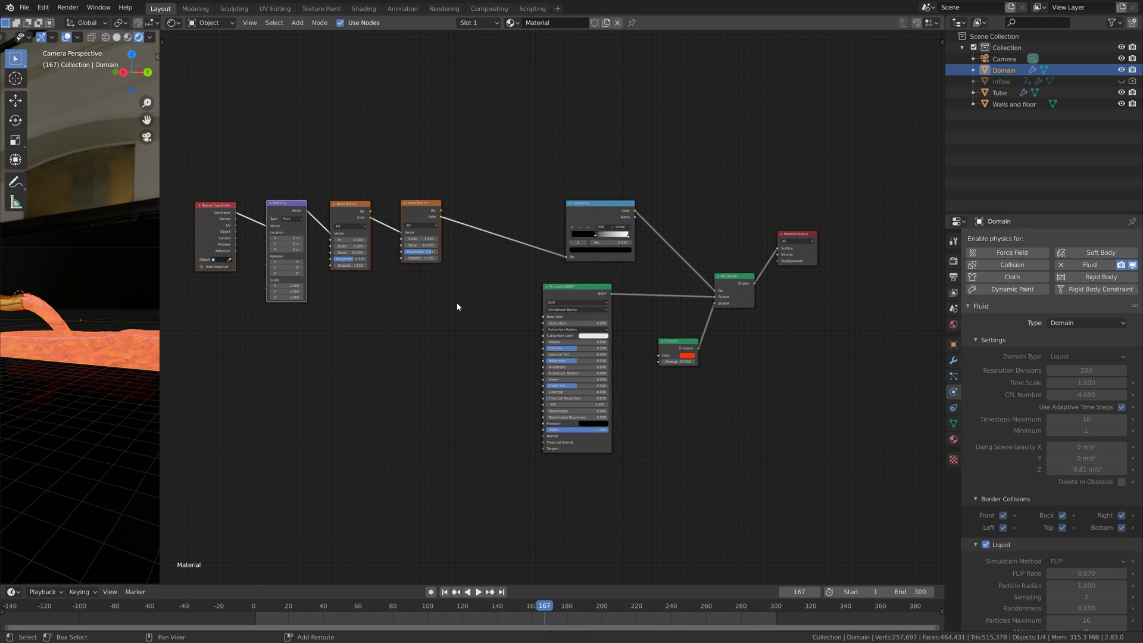
# - Add a Bump node, linking the 3D Noise Texture's Color to its Height and its Normal output to the Principled BSDF's Normal input
pyautogui.hotkey('shift', 'a')
pyautogui.write('bump')
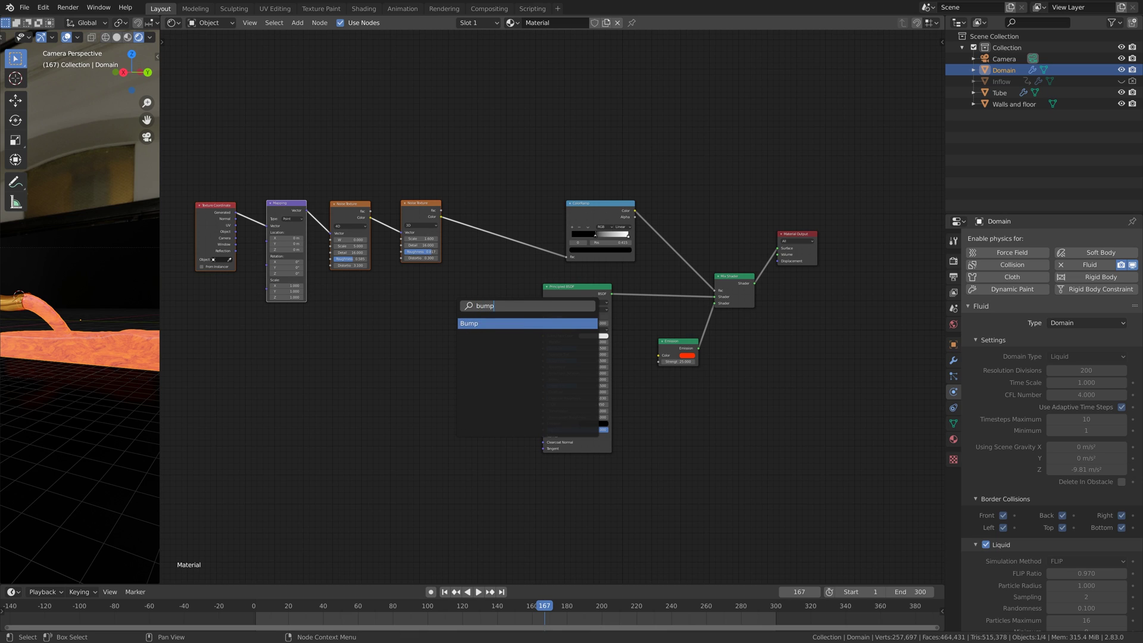
pyautogui.press('Return')
pyautogui.click(475, 356)
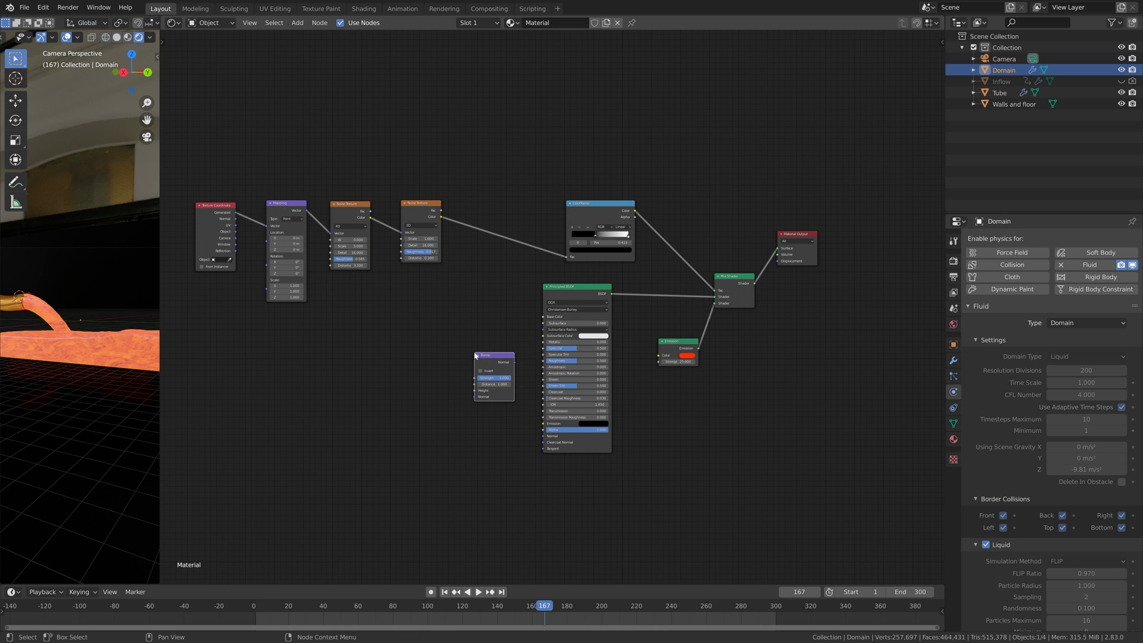
pyautogui.moveTo(441, 210); pyautogui.dragTo(482, 403)
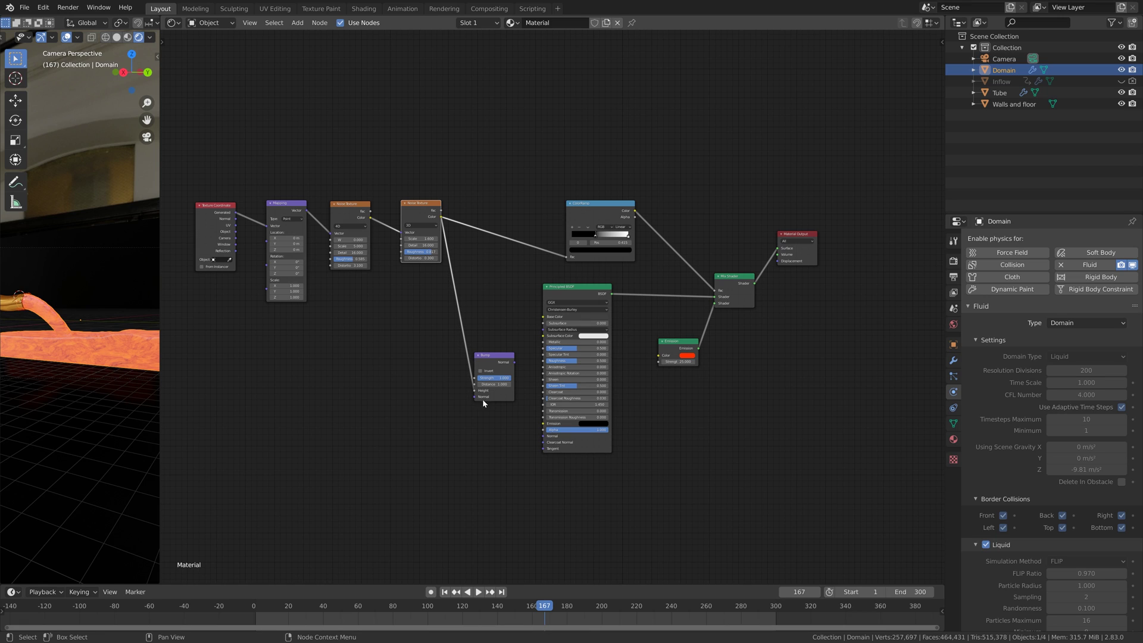
pyautogui.moveTo(514, 363); pyautogui.dragTo(544, 439)
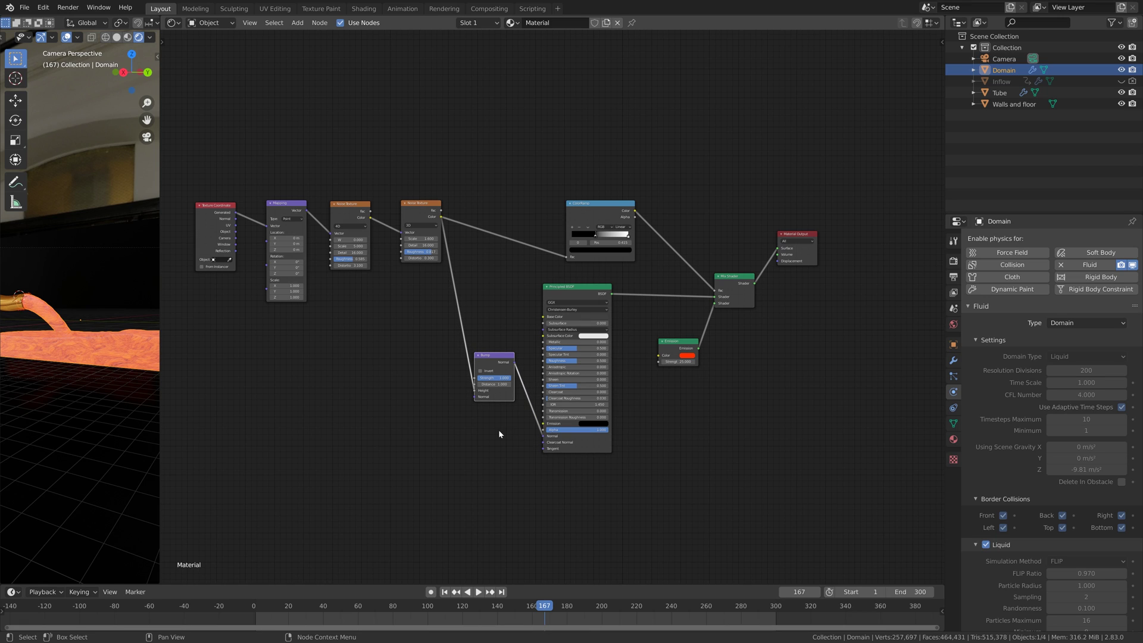
pyautogui.scroll(6, 119, 374)
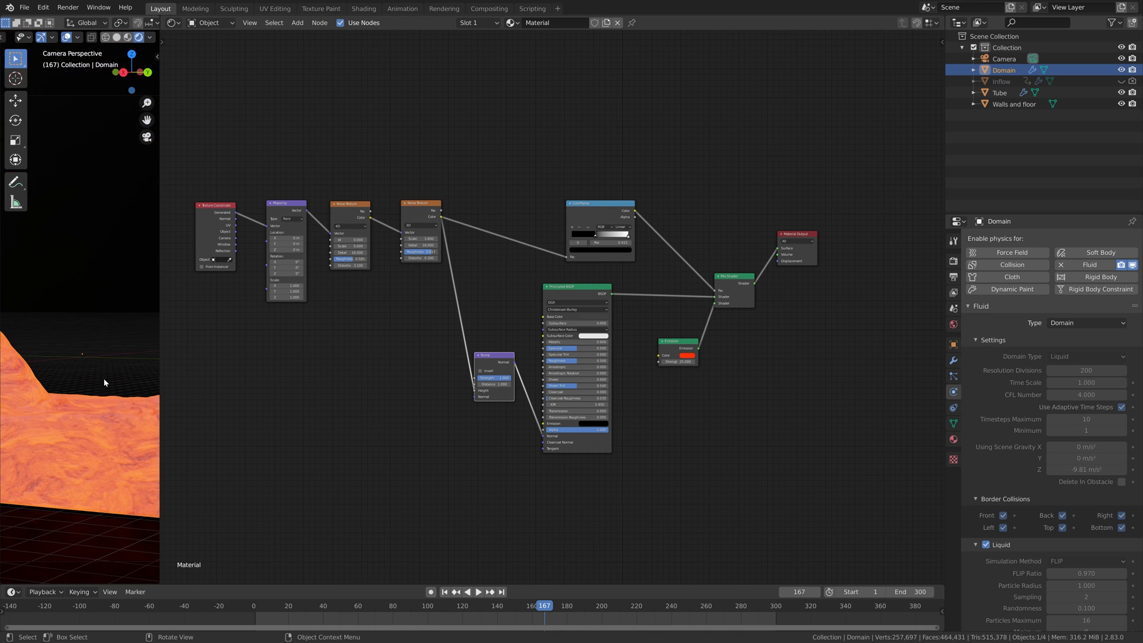
pyautogui.scroll(-6, 103, 386)
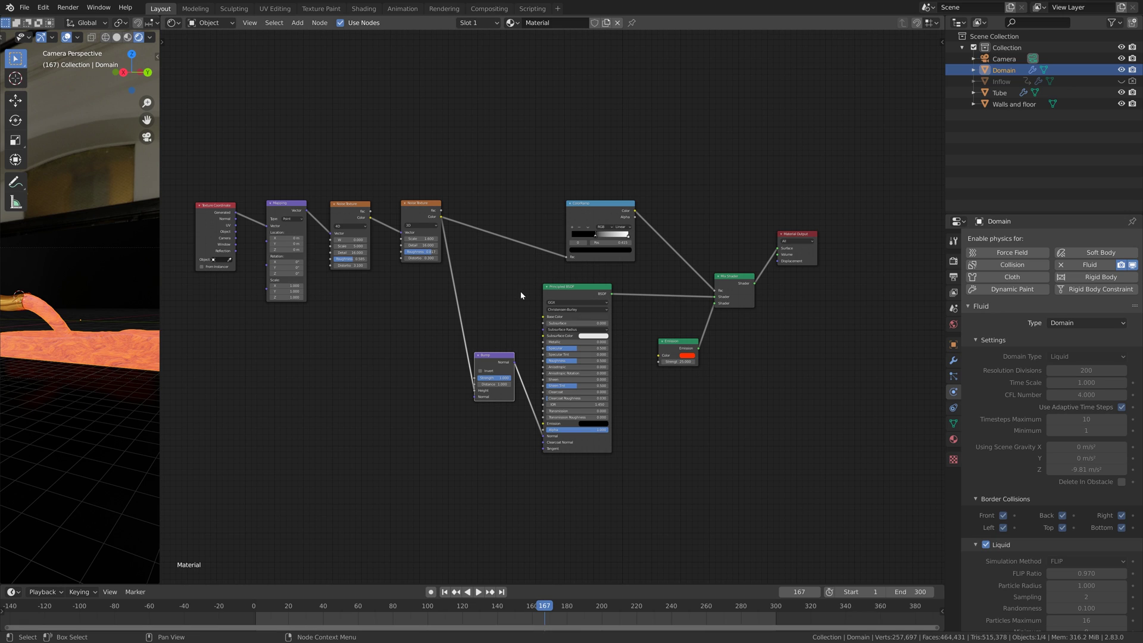
# - Set the Principled BSDF's roughness and metallic to 1 and lower its alpha to about 0.5
pyautogui.moveTo(575, 361); pyautogui.dragTo(606, 361)
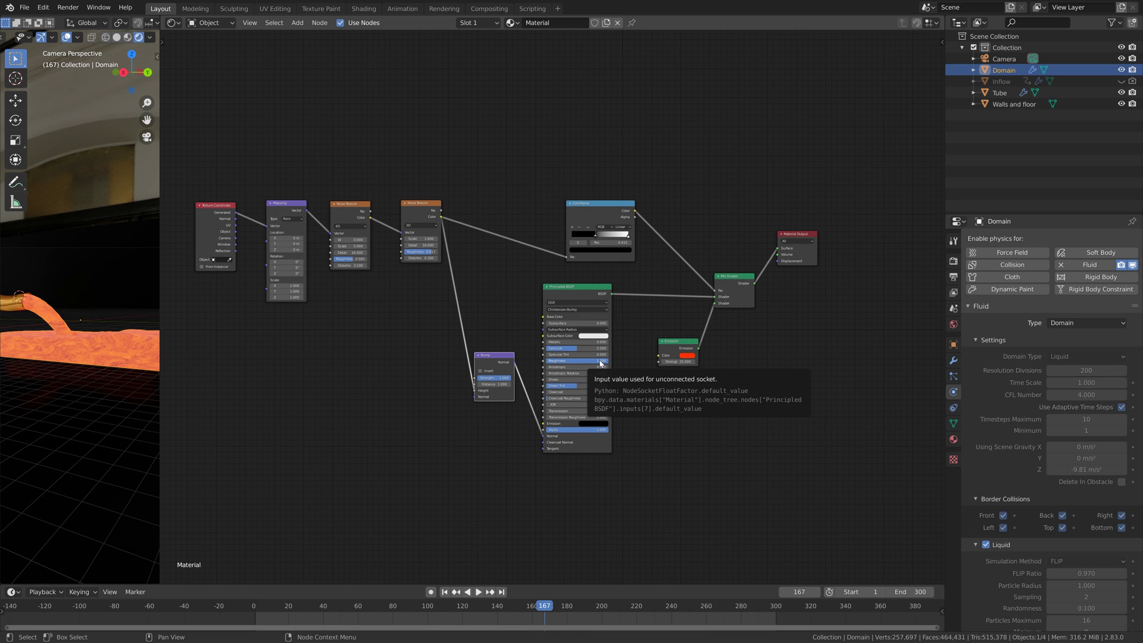
pyautogui.moveTo(595, 343); pyautogui.dragTo(655, 342)
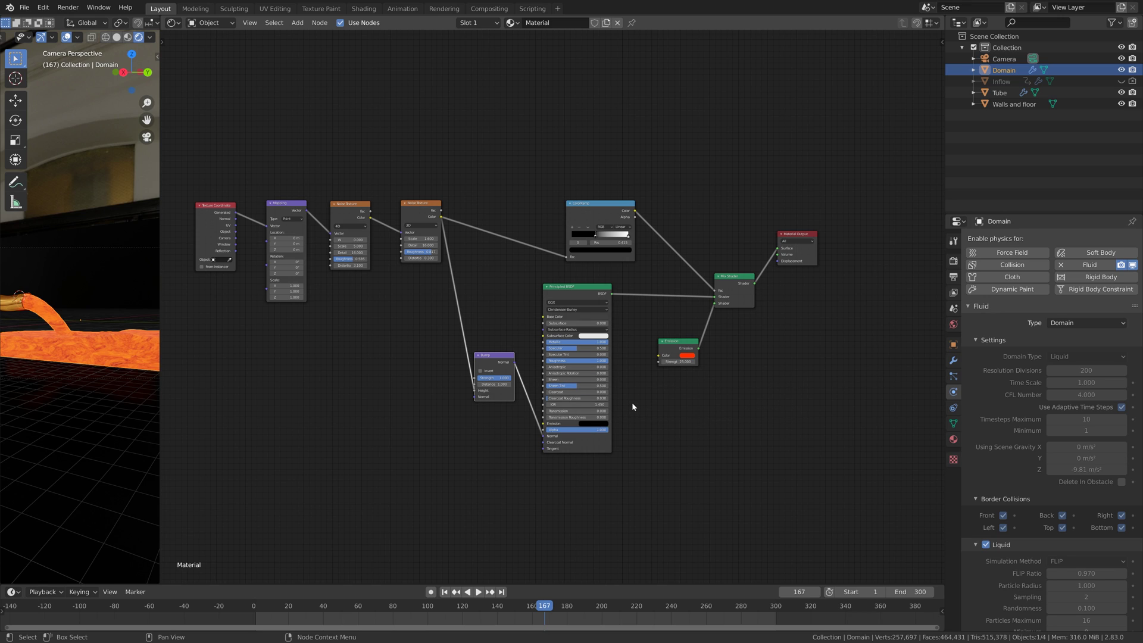
pyautogui.moveTo(607, 425); pyautogui.dragTo(571, 429)
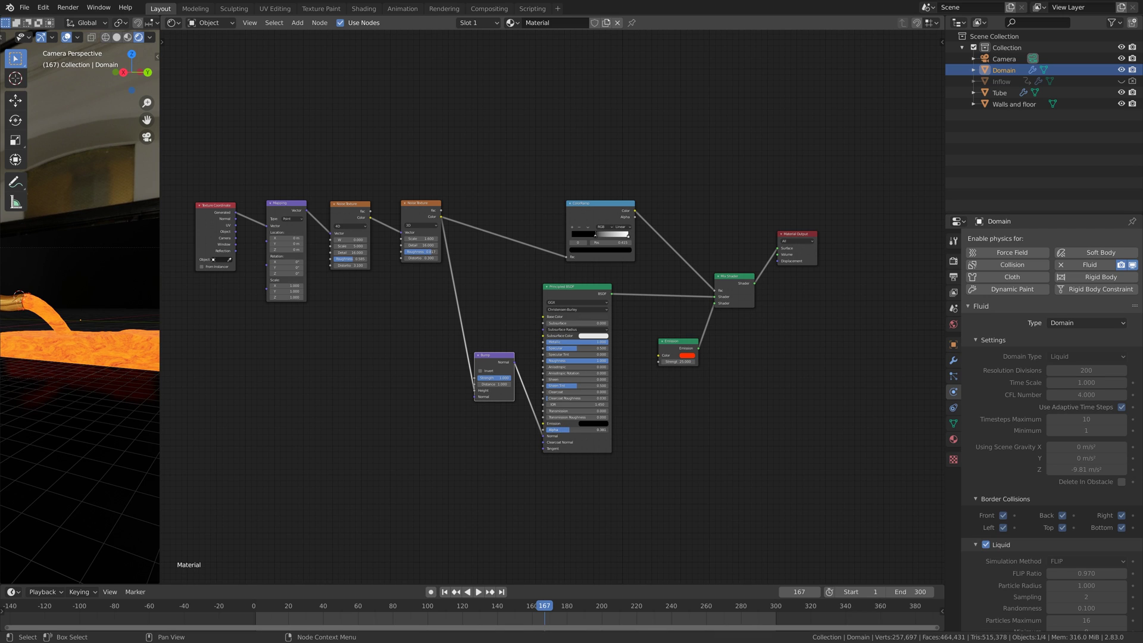
pyautogui.moveTo(572, 429); pyautogui.dragTo(583, 429)
# - Preview the lava flow to choose frame 189, and keyframe the ColorRamp's black stop position there
pyautogui.moveTo(597, 238)
pyautogui.mouseDown()
pyautogui.moveTo(607, 236)
pyautogui.moveTo(576, 243)
pyautogui.moveTo(599, 242)
pyautogui.mouseUp()
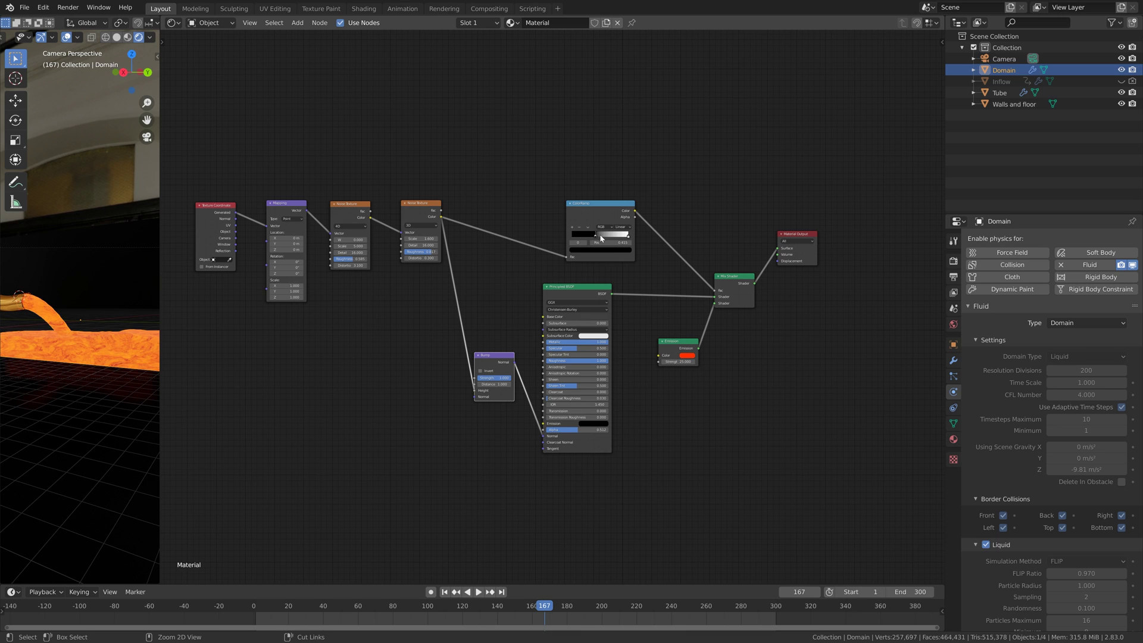
pyautogui.press('space')
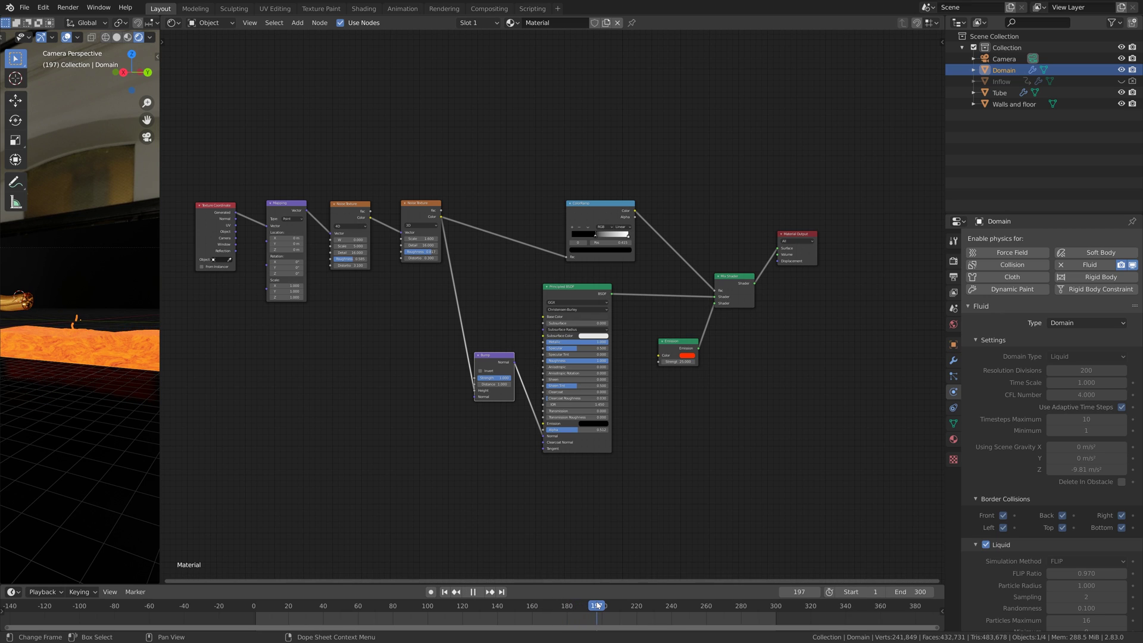
pyautogui.moveTo(597, 605)
pyautogui.mouseDown()
pyautogui.moveTo(567, 607)
pyautogui.moveTo(578, 607)
pyautogui.mouseUp()
pyautogui.press('space')
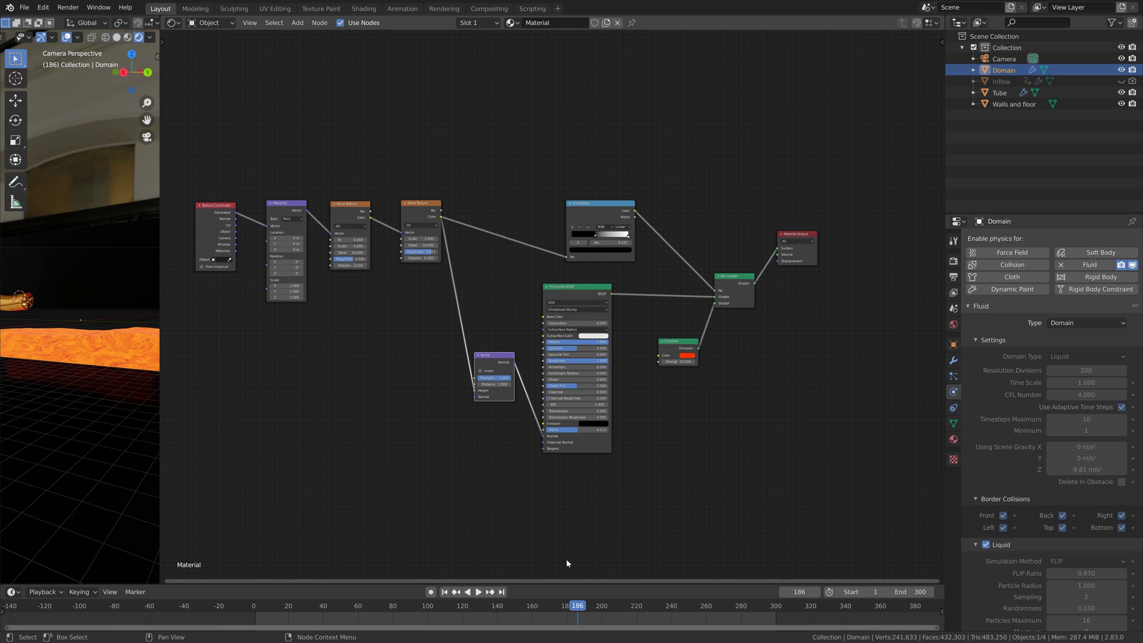
pyautogui.click(817, 592)
pyautogui.click(817, 592)
pyautogui.click(817, 592)
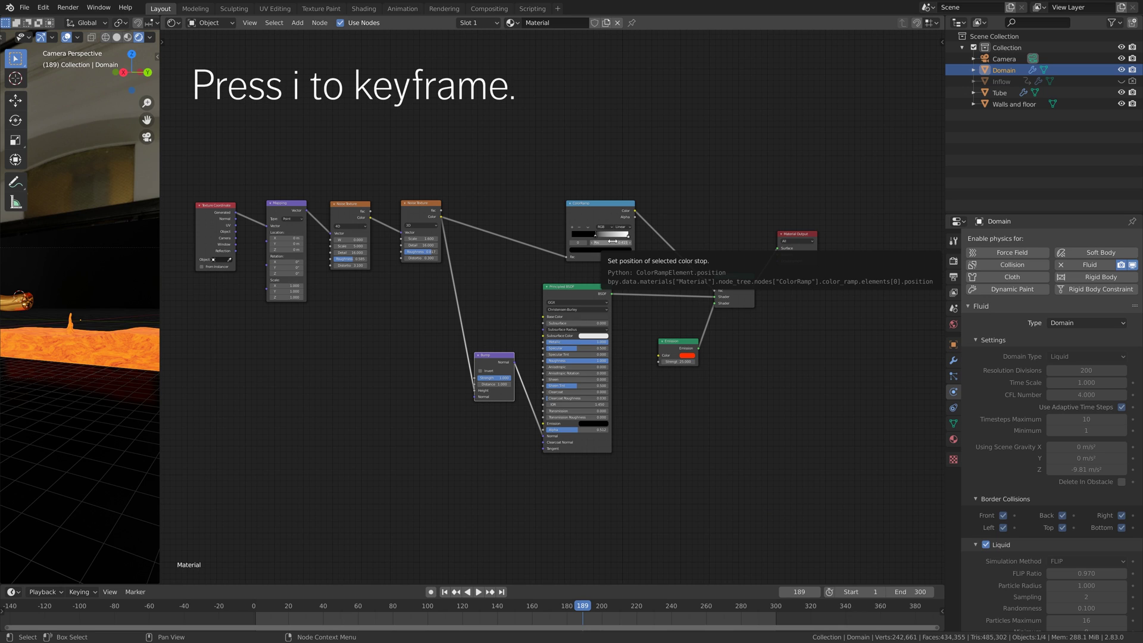
pyautogui.press('i')
# - At frame 300, raise the ColorRamp's black stop position to about 0.53 and keyframe it
pyautogui.click(502, 592)
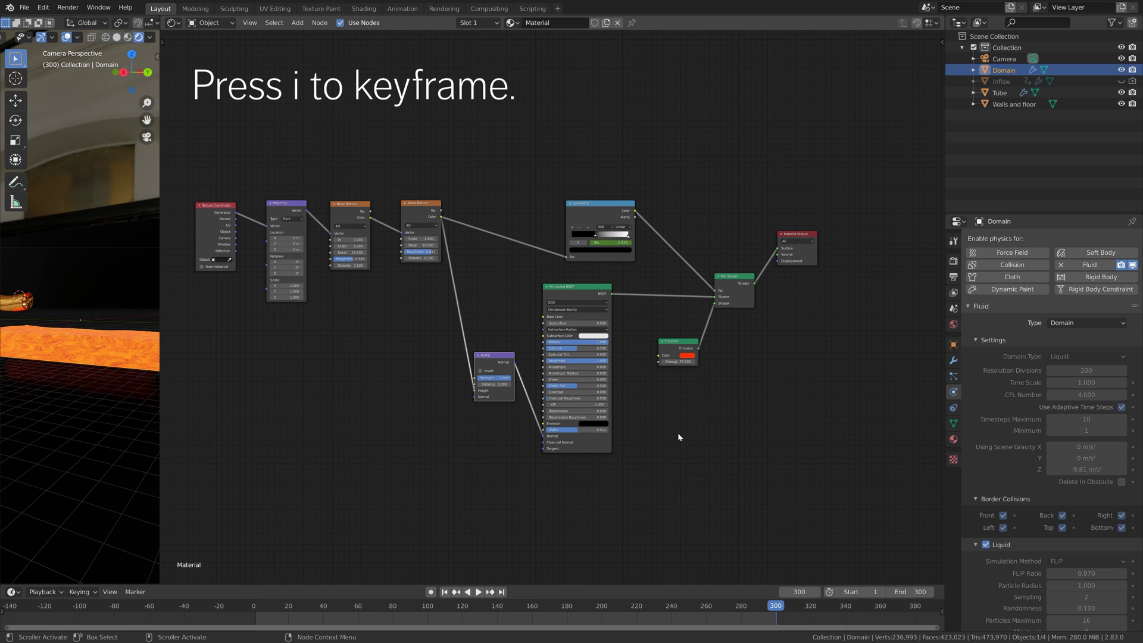
pyautogui.click(601, 242)
pyautogui.press('BackSpace')
pyautogui.moveTo(601, 242); pyautogui.dragTo(610, 242)
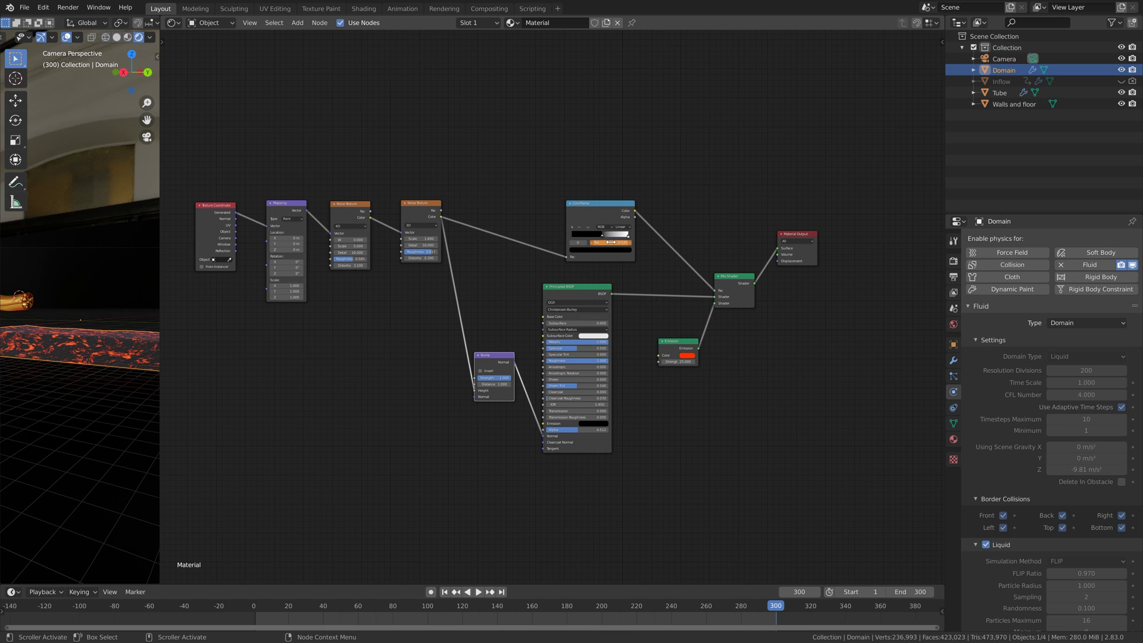
pyautogui.press('i')
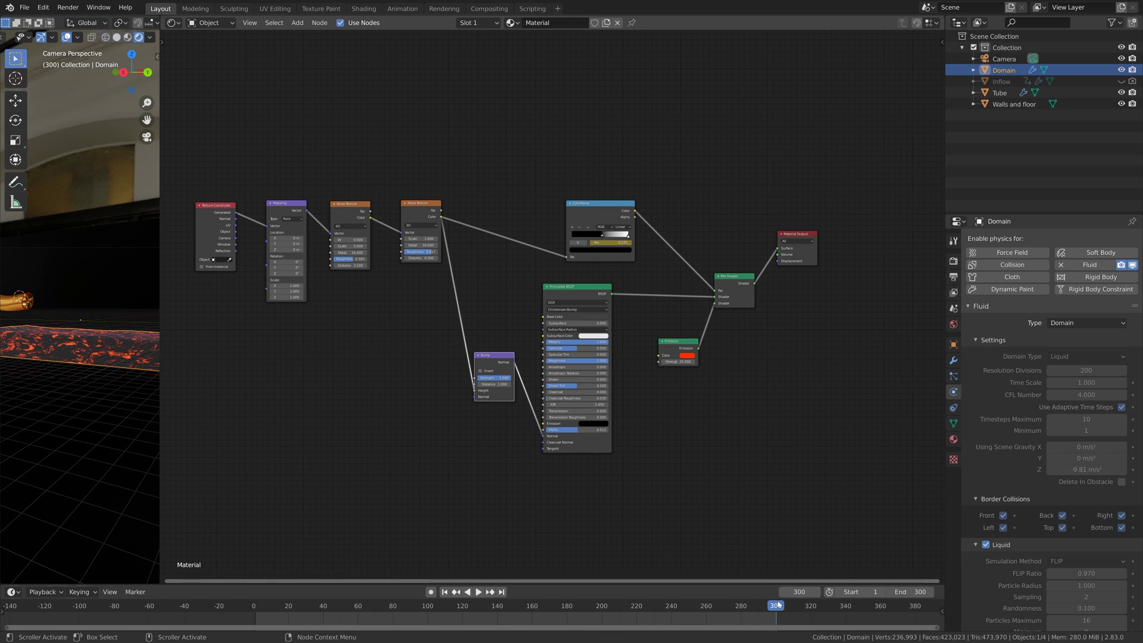
# - Set the keyframe interpolation to Linear and play the animation to preview the cooling lava
pyautogui.press('t')
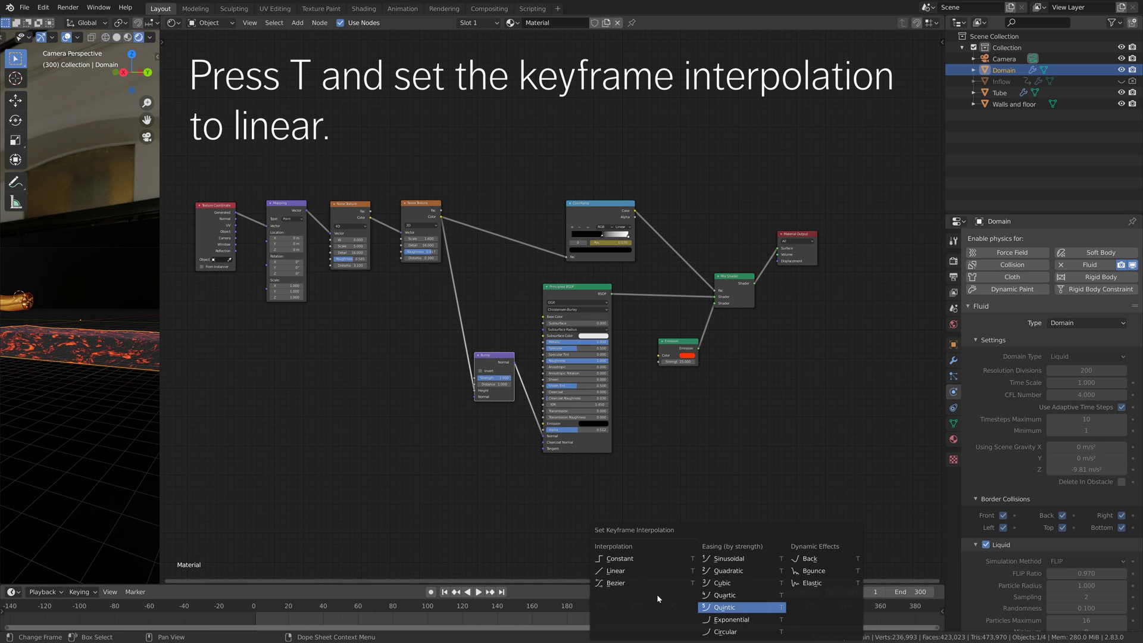
pyautogui.click(602, 570)
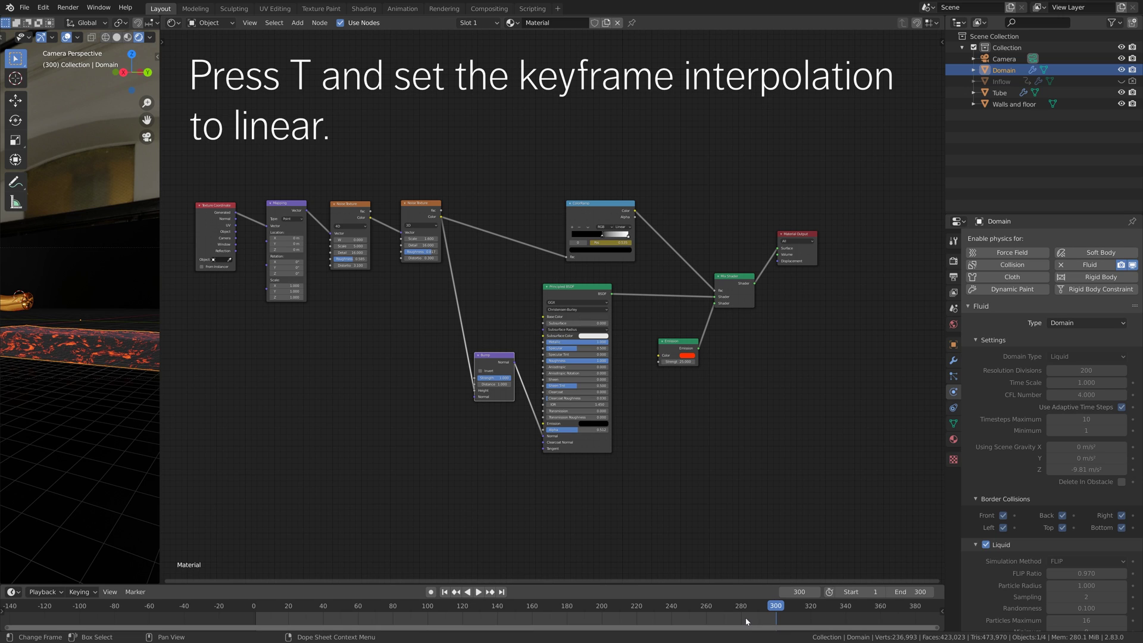
pyautogui.hotkey('shift', 'ctrl', 'space')
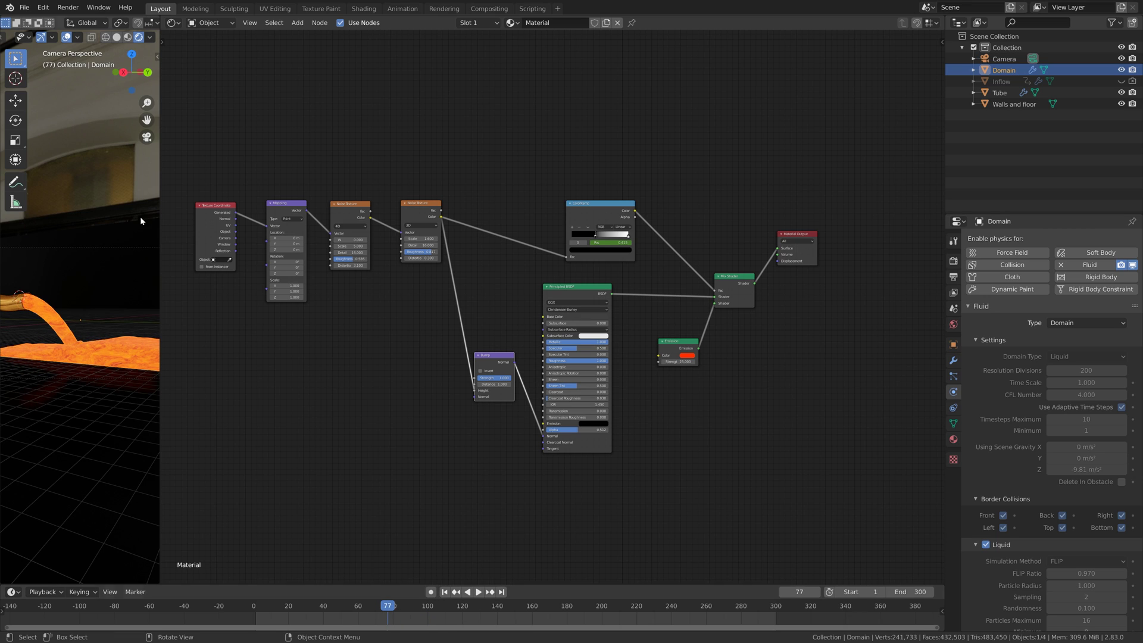
# - Save the project with the ColorRamp animation under the next incremented file name
pyautogui.click(24, 7)
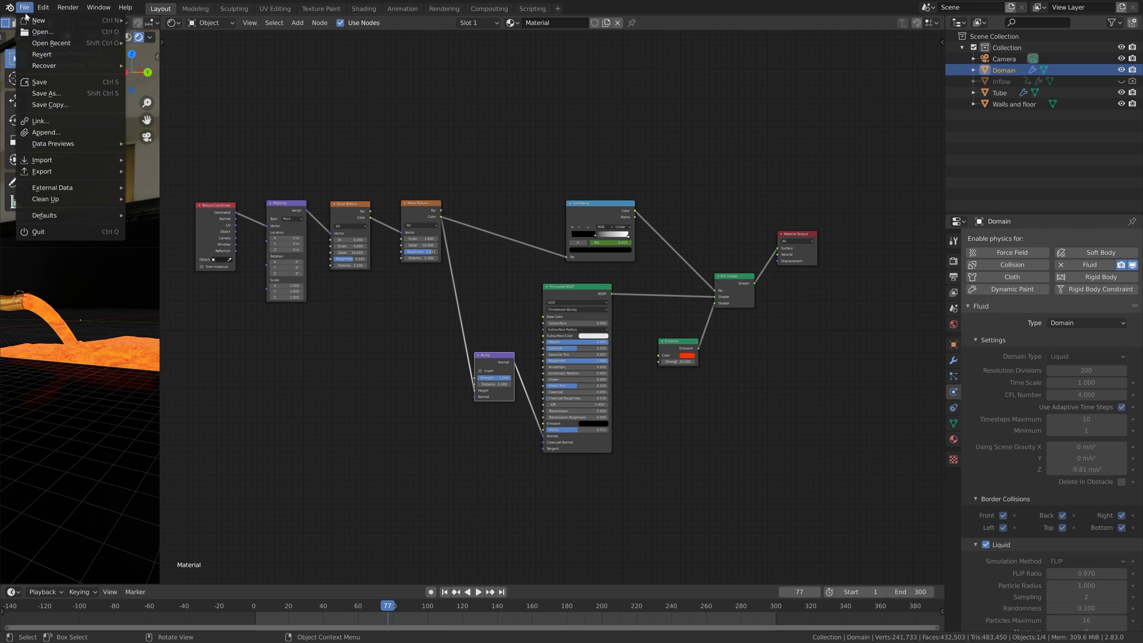
pyautogui.click(37, 93)
pyautogui.click(682, 533)
pyautogui.click(742, 532)
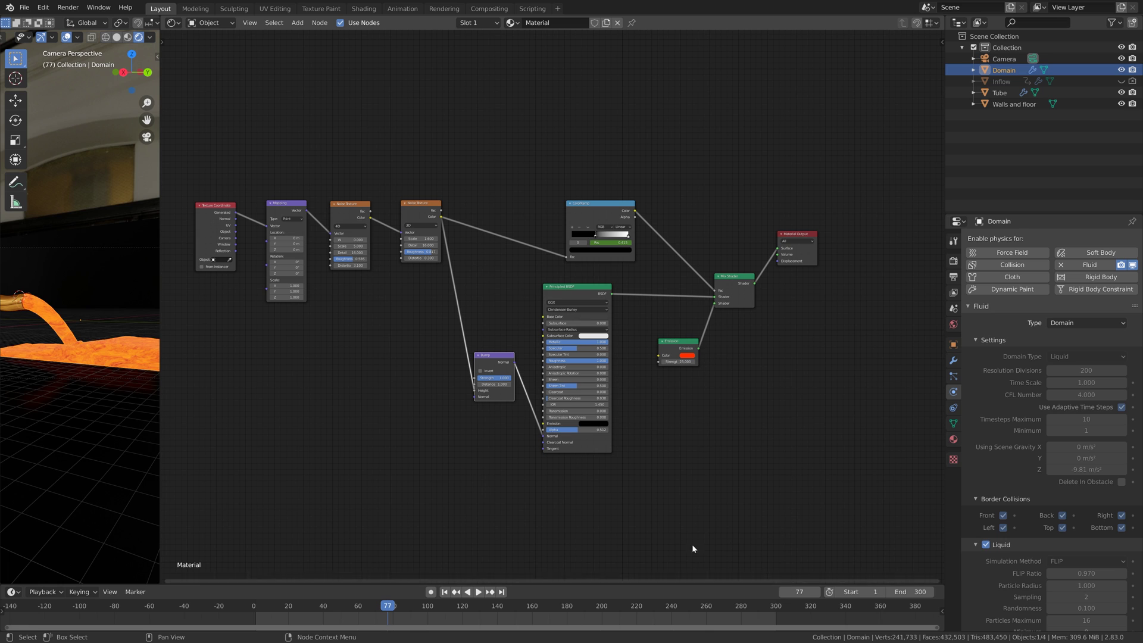
# - Keyframe the 4D Noise Texture's W value of 0 at frame 1
pyautogui.click(444, 592)
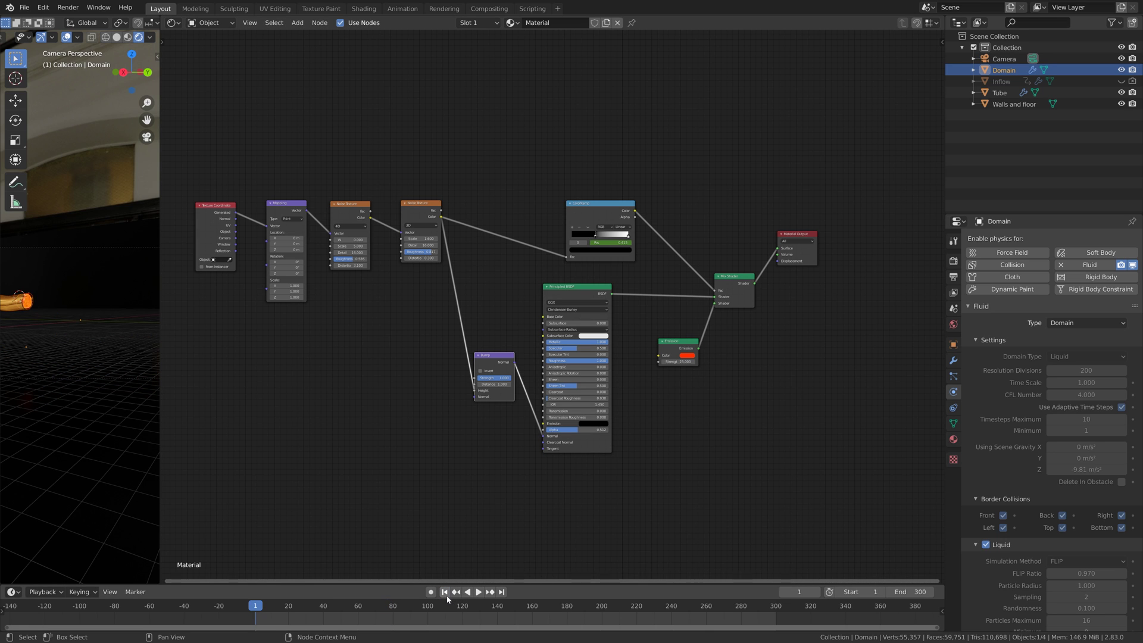
pyautogui.scroll(3, 312, 302)
pyautogui.moveTo(560, 401); pyautogui.dragTo(589, 403, button='middle')
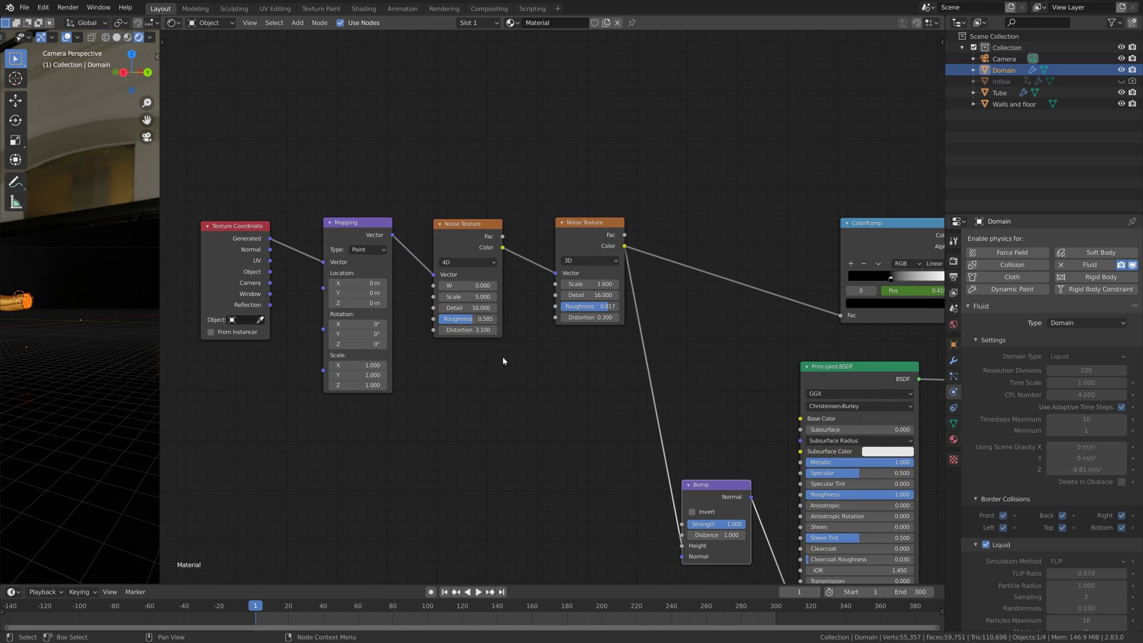
pyautogui.press('i')
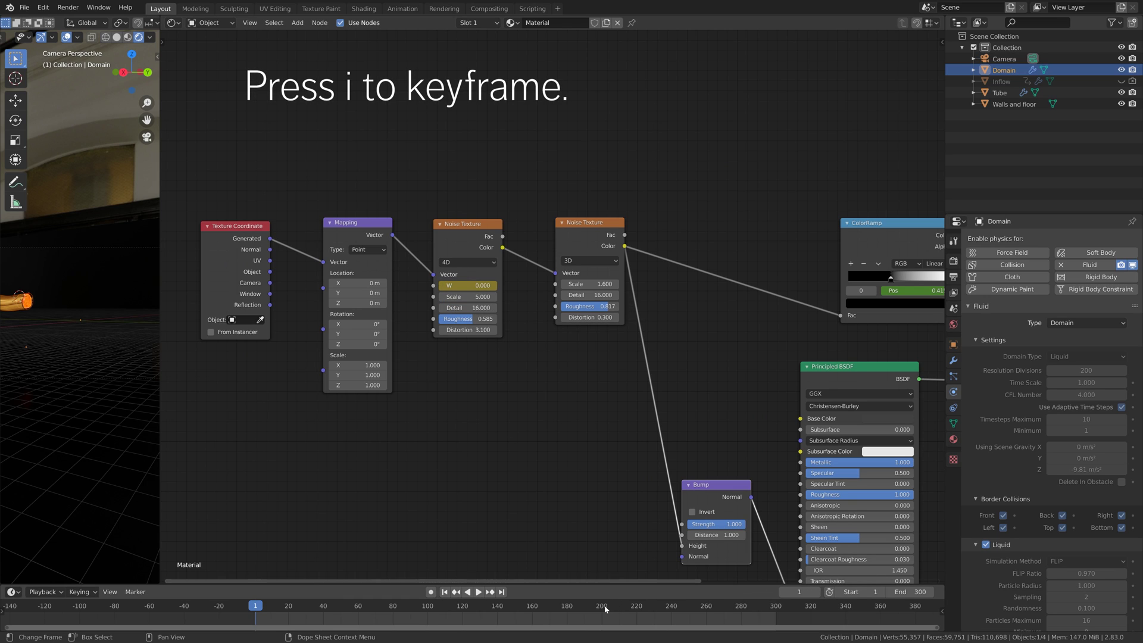
# - At frame 184, set the 4D Noise Texture's W to 1 and keyframe it
pyautogui.click(578, 605)
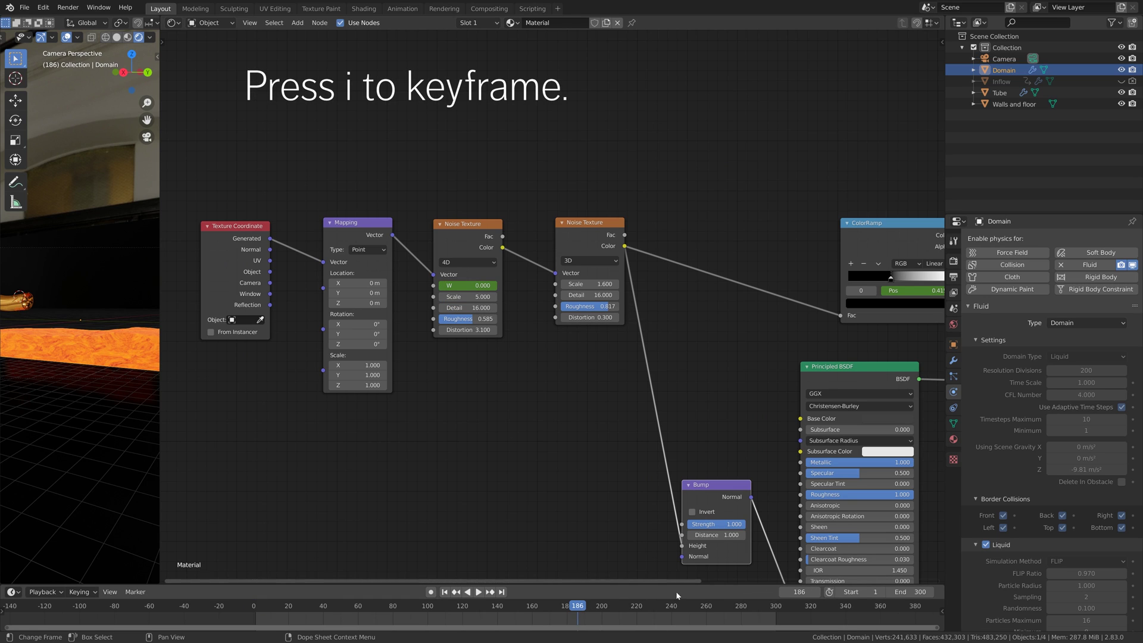
pyautogui.click(783, 592)
pyautogui.click(784, 592)
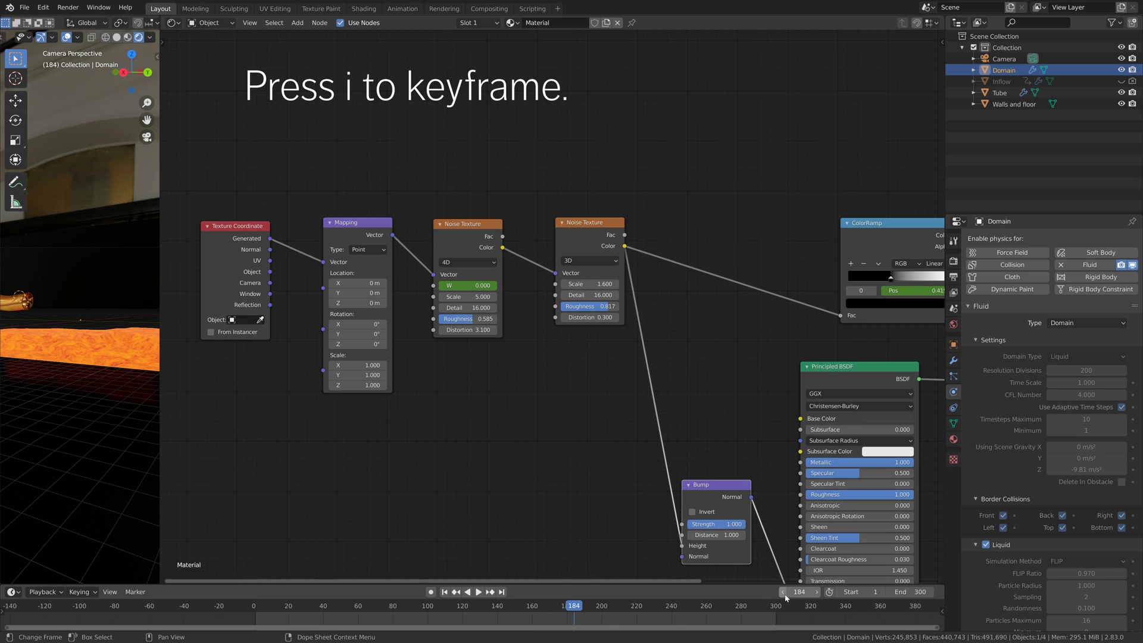
pyautogui.click(467, 286)
pyautogui.write('1')
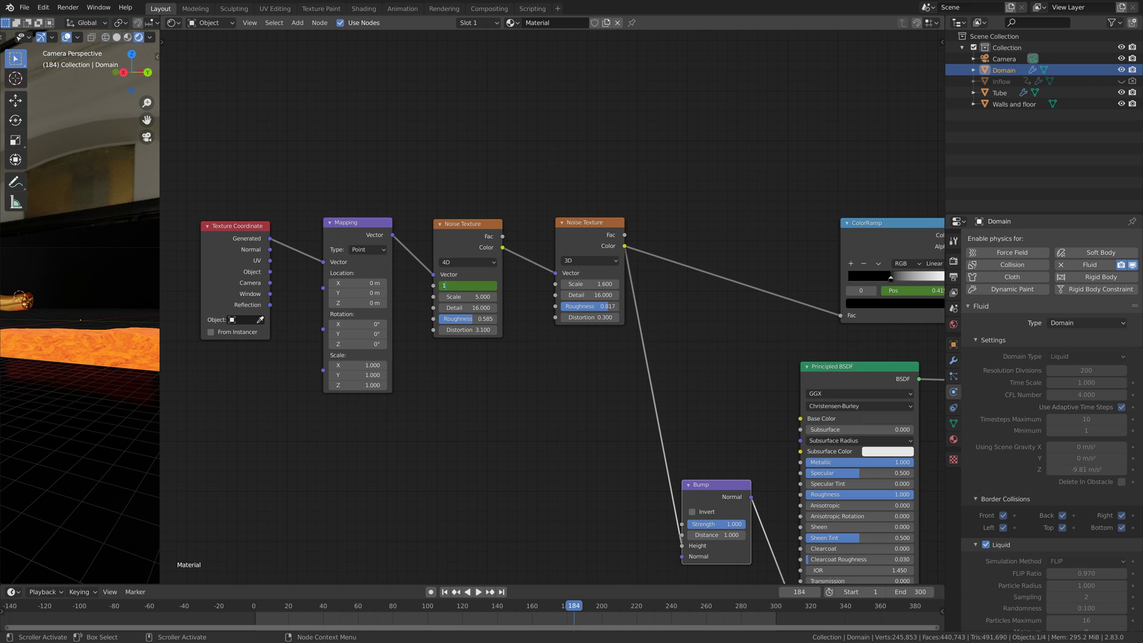
pyautogui.press('Return')
pyautogui.press('i')
pyautogui.press('i')
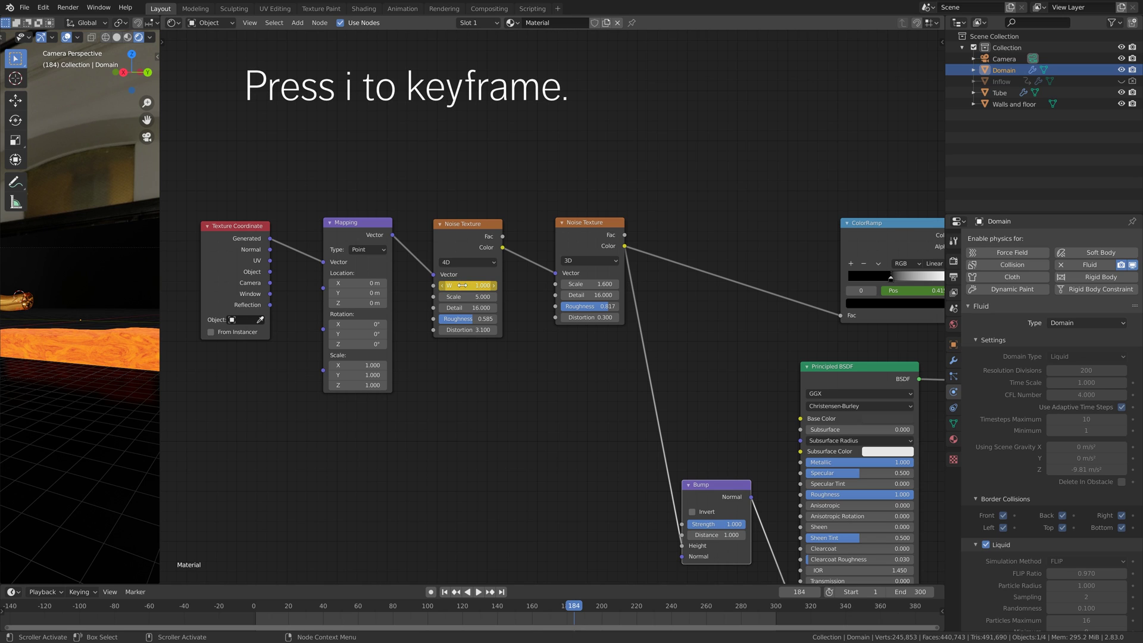
pyautogui.rightClick(523, 611)
# - At frame 300, set the 4D Noise Texture's W to 1.1 and keyframe it
pyautogui.click(502, 592)
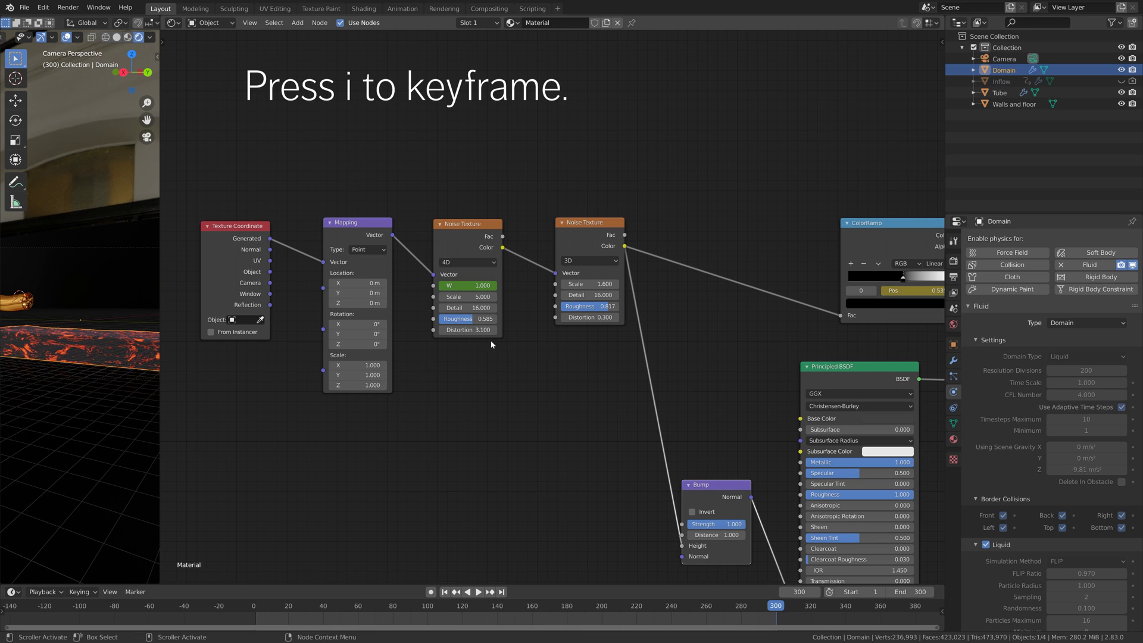
pyautogui.click(468, 285)
pyautogui.press('End')
pyautogui.press('Return')
pyautogui.press('i')
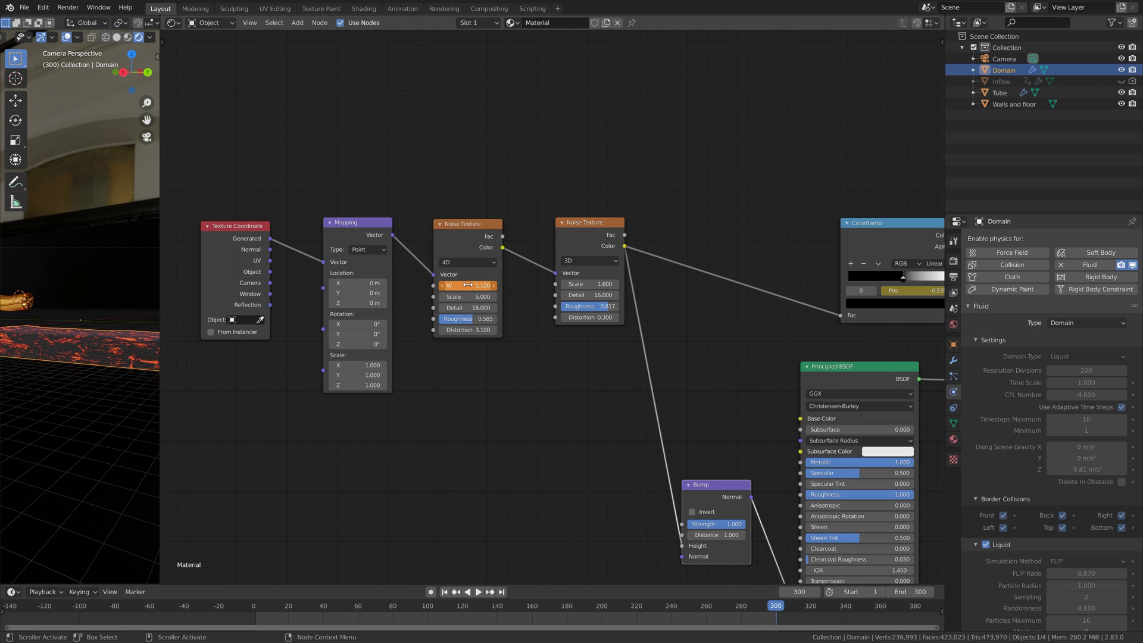
# - Keyframe the 4D Noise Texture's W at frame 300, set the keyframe interpolation to Linear, and scrub back to frame 14
pyautogui.press('i')
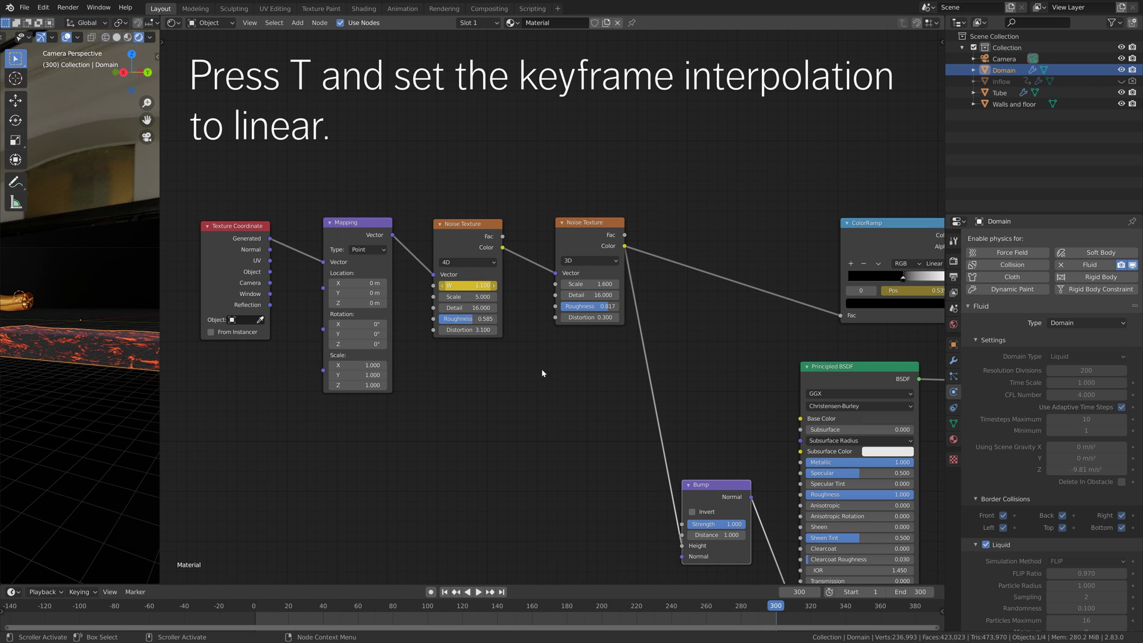
pyautogui.press('t')
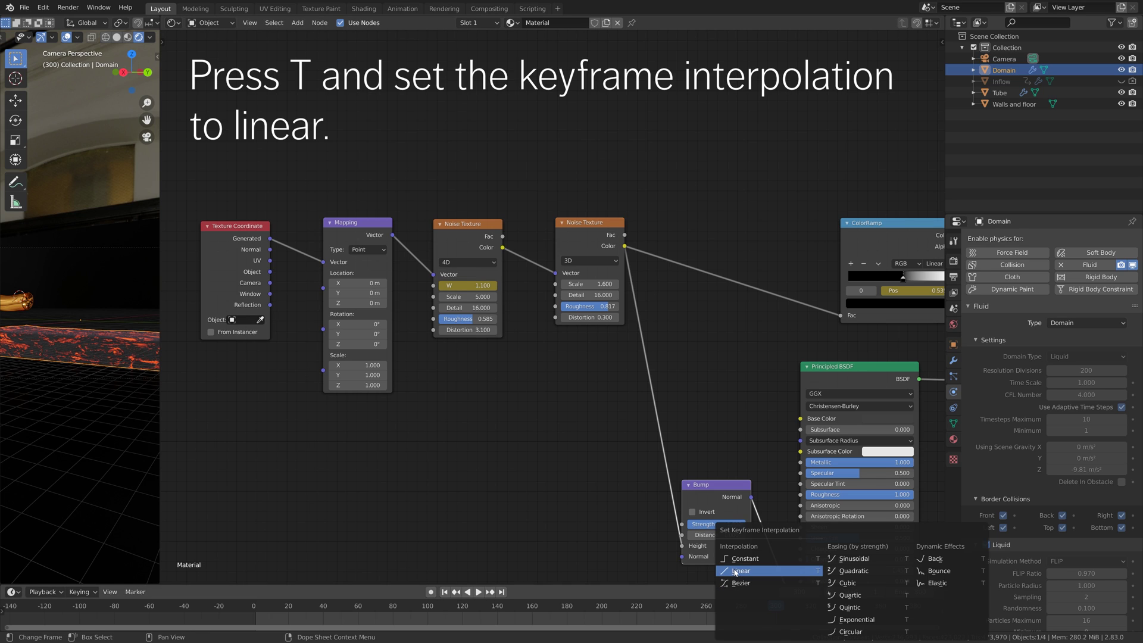
pyautogui.click(749, 598)
pyautogui.moveTo(772, 605); pyautogui.dragTo(278, 608)
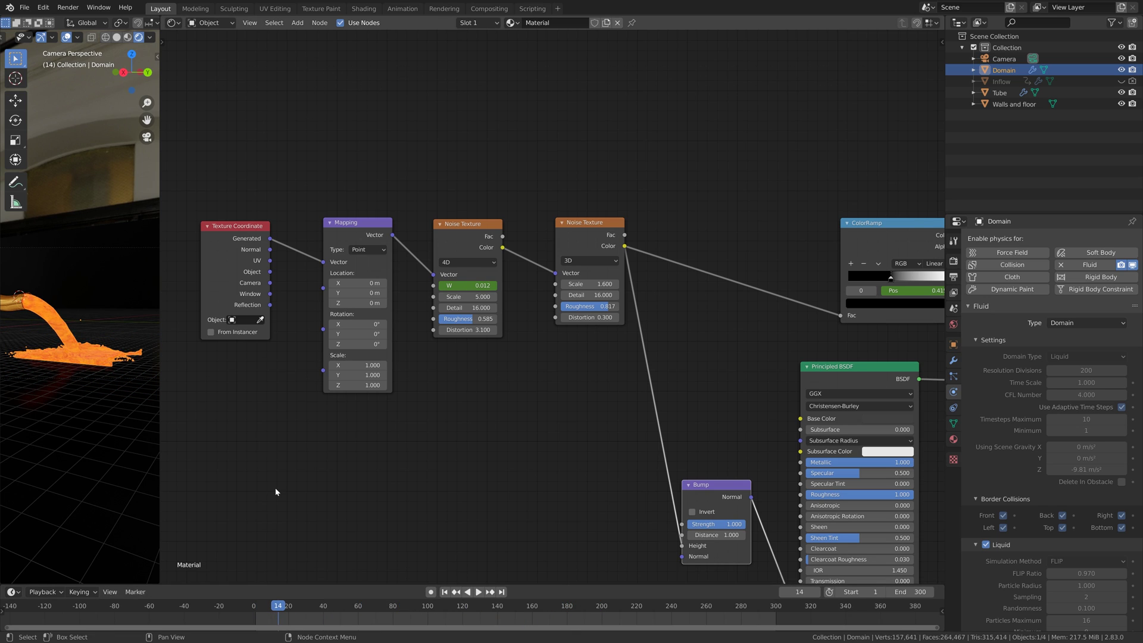
# - Save the project with the noise animation as the new file tut4.blend
pyautogui.click(23, 7)
pyautogui.click(29, 94)
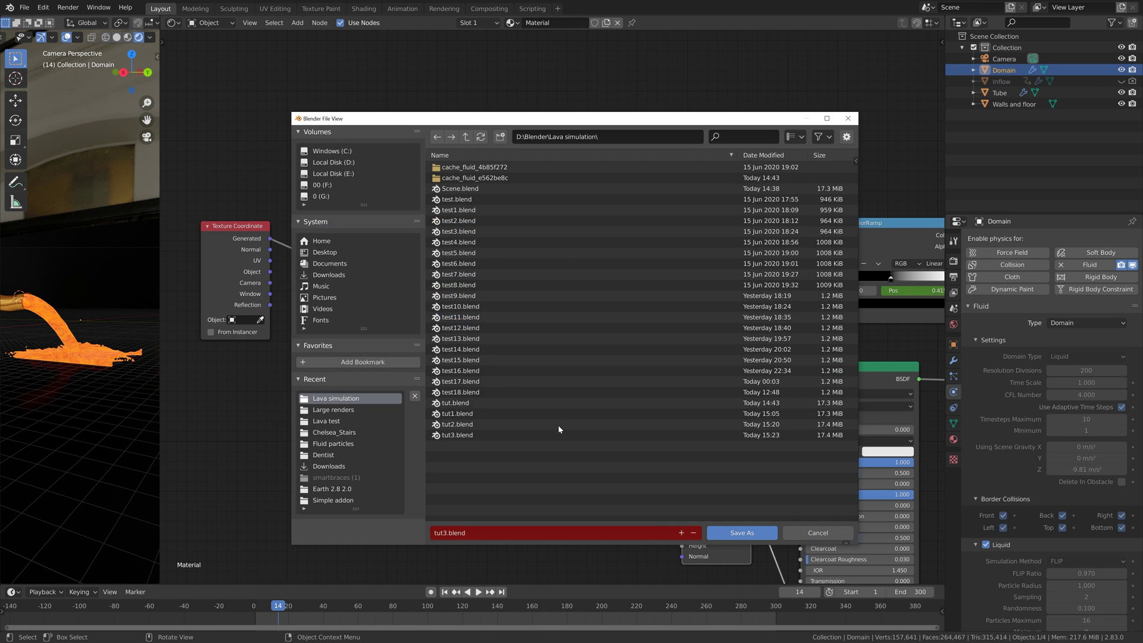
pyautogui.click(682, 534)
pyautogui.press('Return')
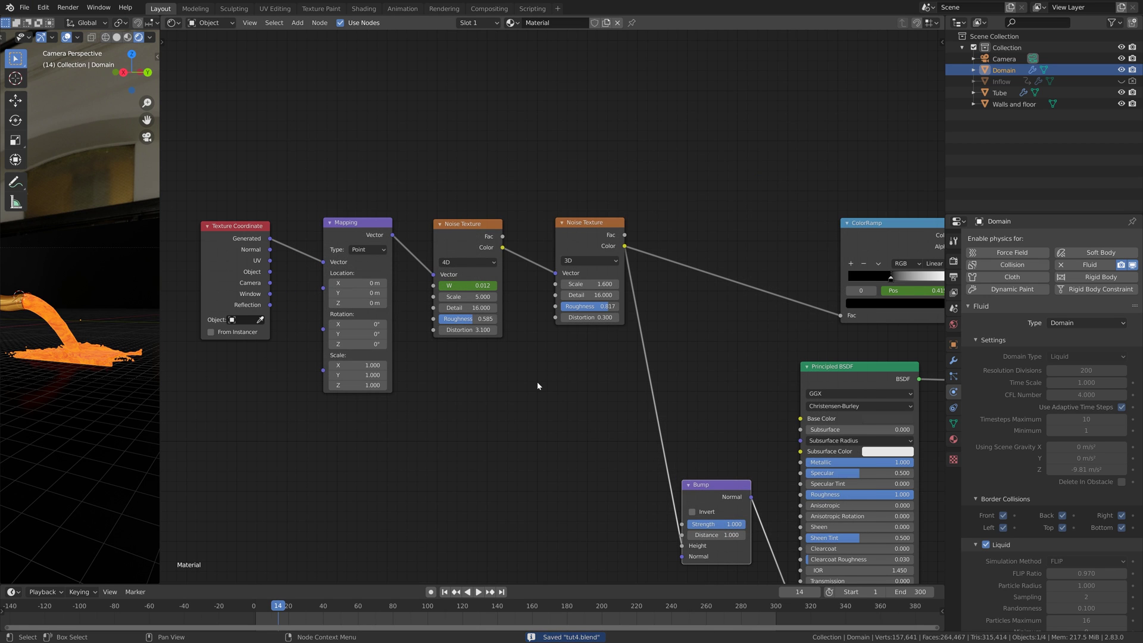
# - Enlarge the 3D viewport over most of the node editor's space so the lava stream can be inspected
pyautogui.scroll(-2, 537, 385)
pyautogui.moveTo(537, 386); pyautogui.dragTo(397, 345, button='middle')
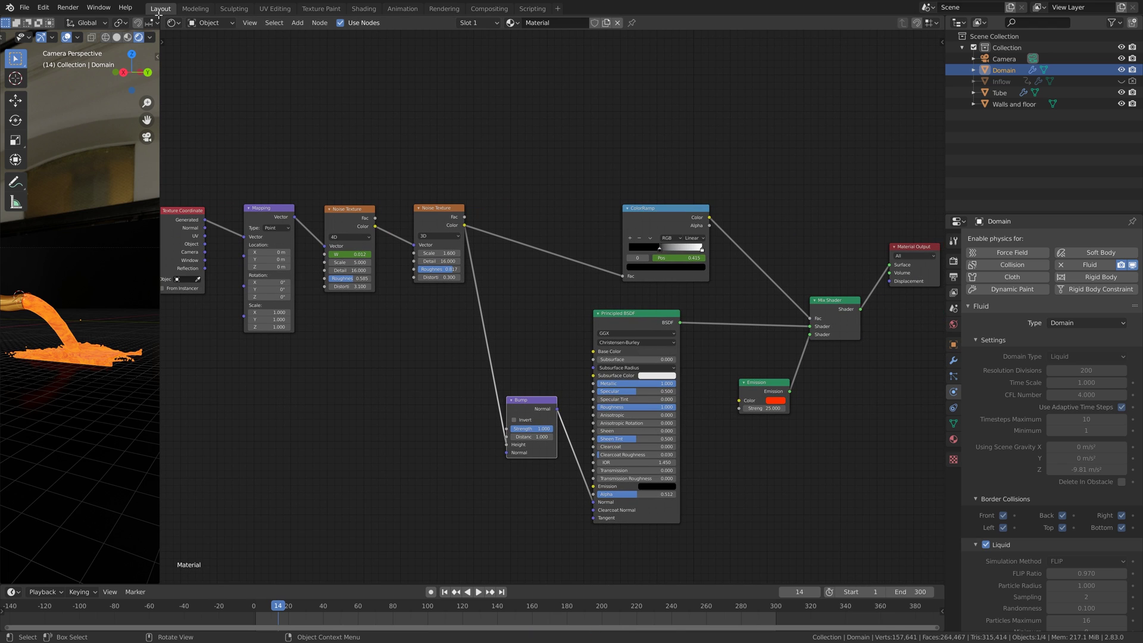
pyautogui.moveTo(160, 37); pyautogui.dragTo(862, 191)
pyautogui.scroll(5, 584, 356)
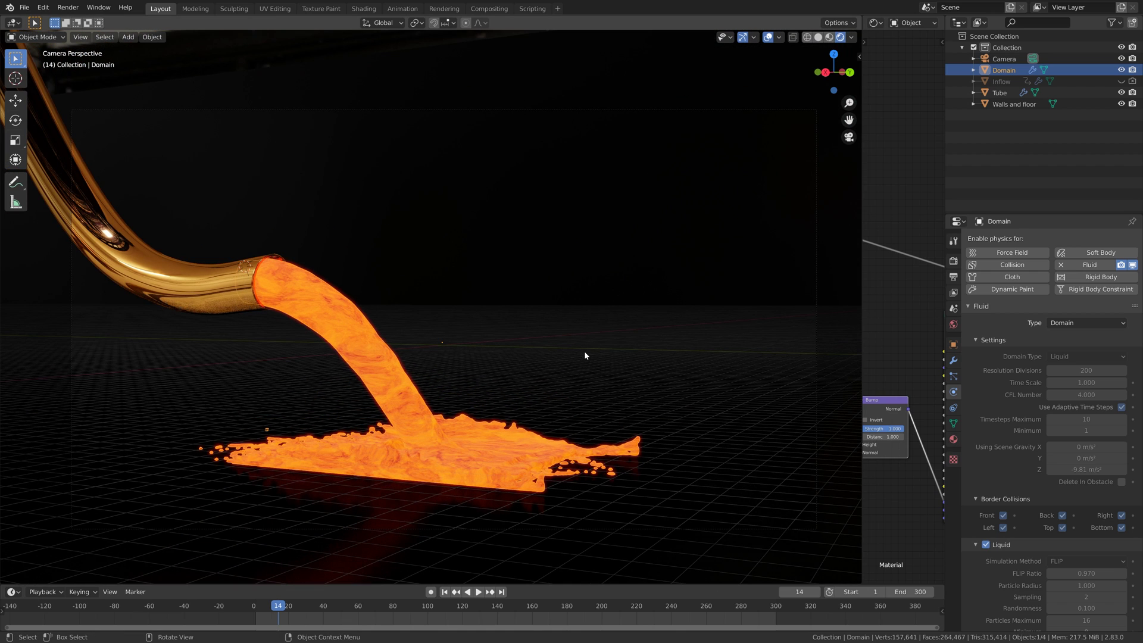
pyautogui.scroll(-2, 585, 356)
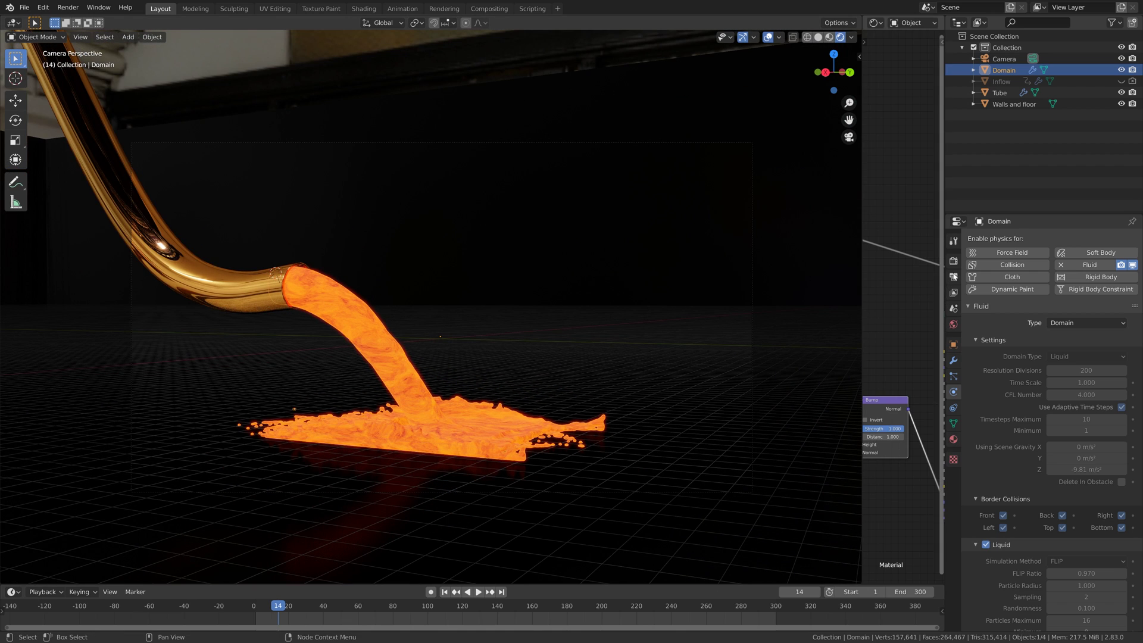
# - Switch the viewport to solid shading and expand the Bloom settings in the scene's Eevee render properties
pyautogui.click(819, 37)
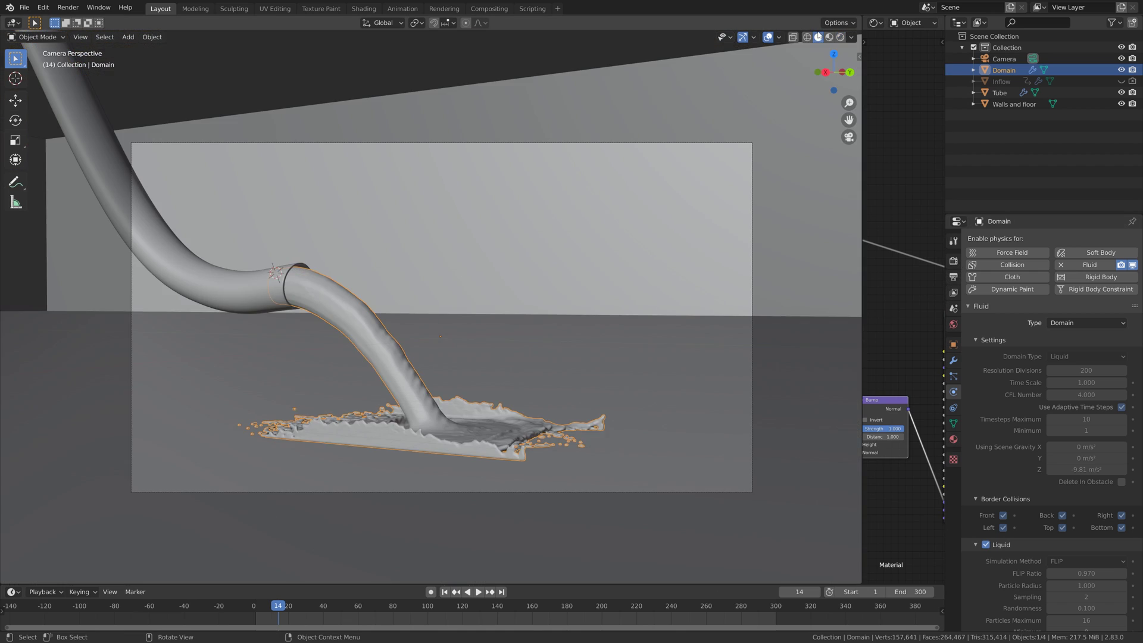
pyautogui.click(953, 260)
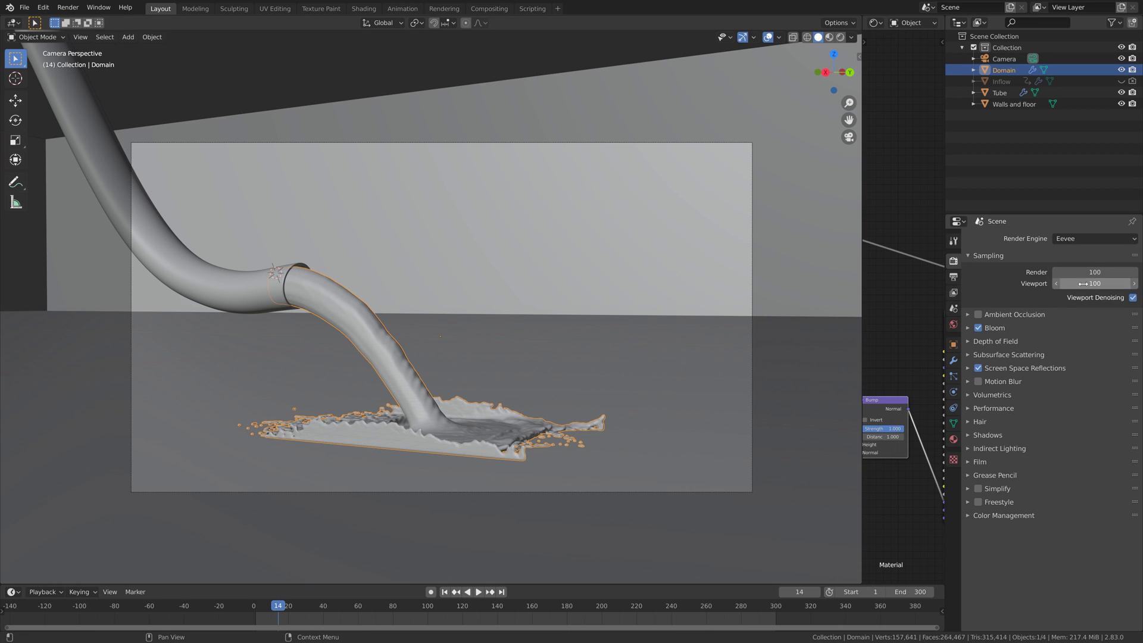
pyautogui.click(968, 328)
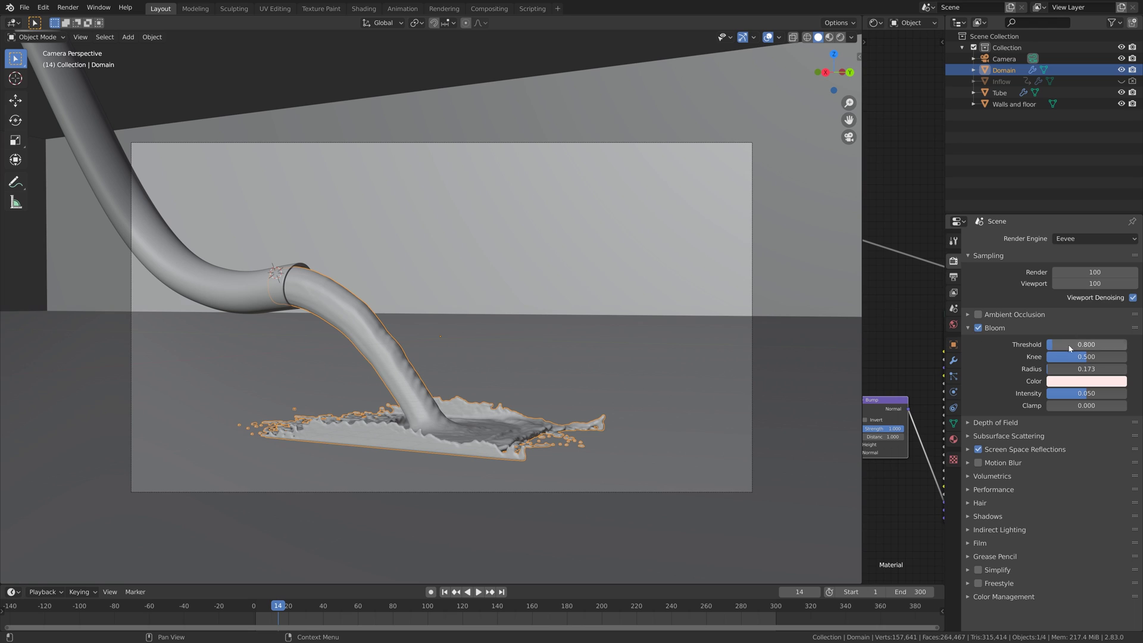
pyautogui.click(968, 328)
pyautogui.click(968, 328)
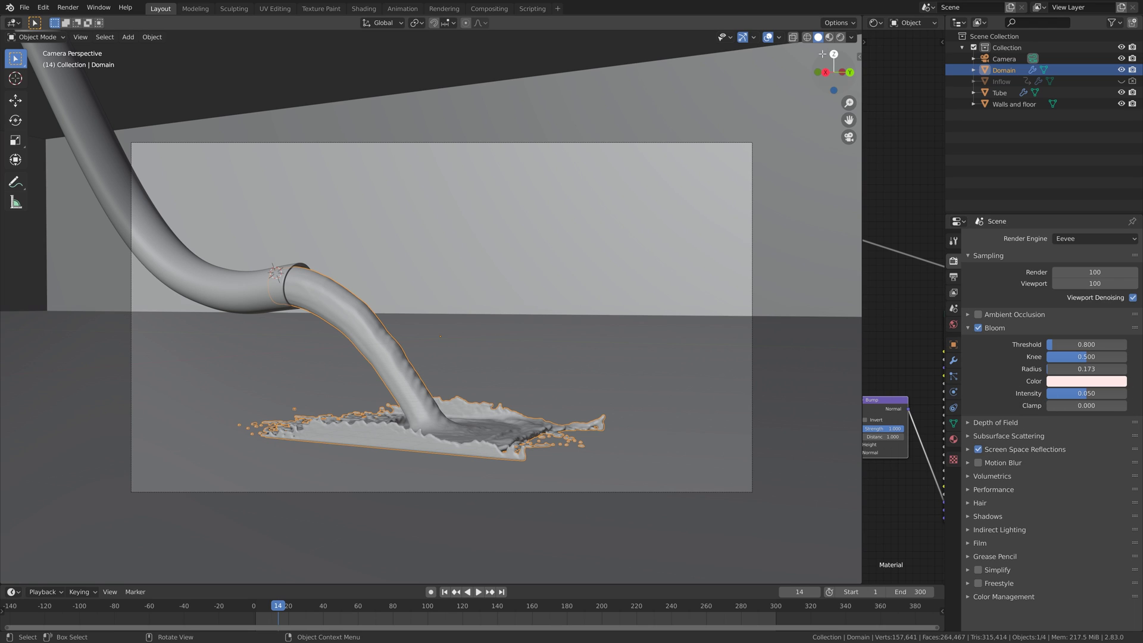
# - Return the viewport to rendered shading and hide the viewport overlays
pyautogui.scroll(2, 533, 330)
pyautogui.click(840, 39)
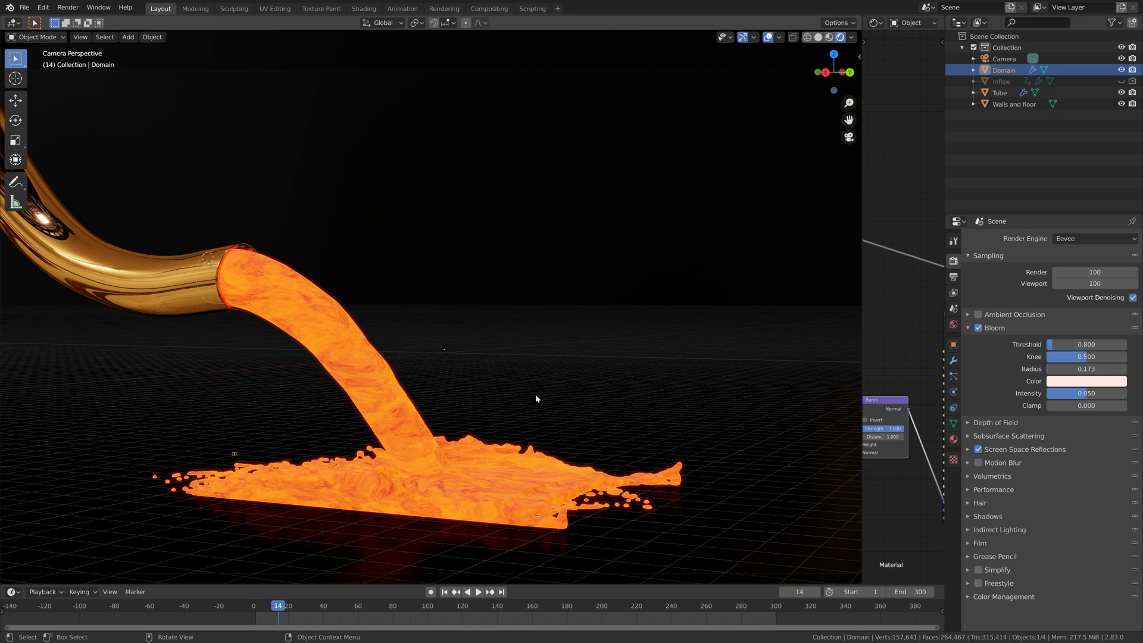
pyautogui.click(768, 37)
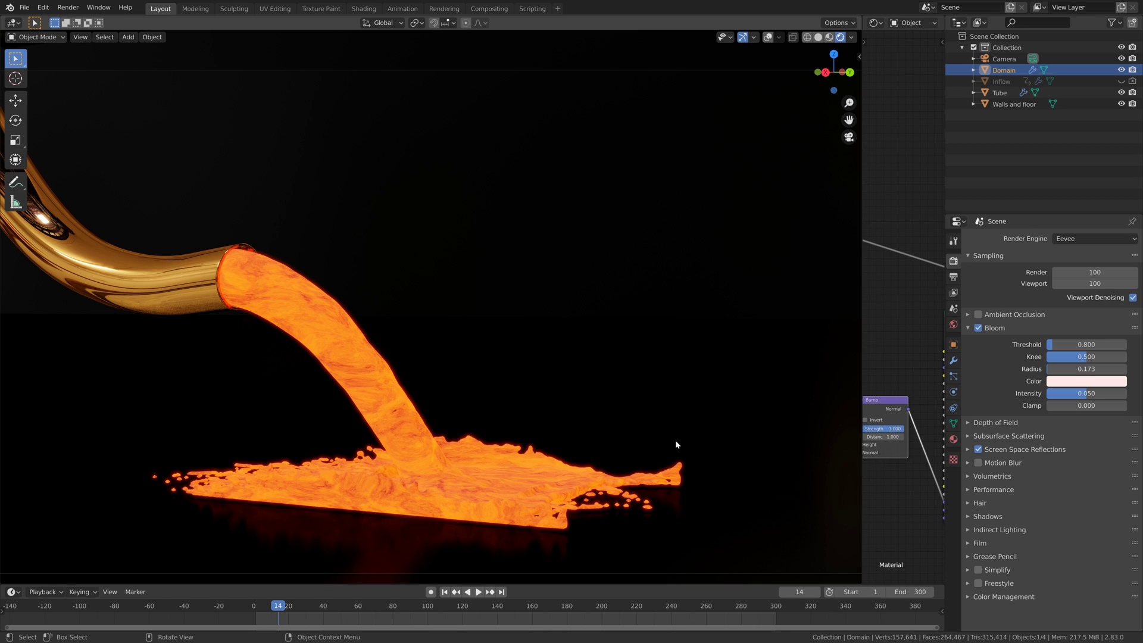
# - Adjust the Bloom radius to about 1.018 for a tighter glow around the lava
pyautogui.moveTo(1071, 369); pyautogui.dragTo(1101, 369)
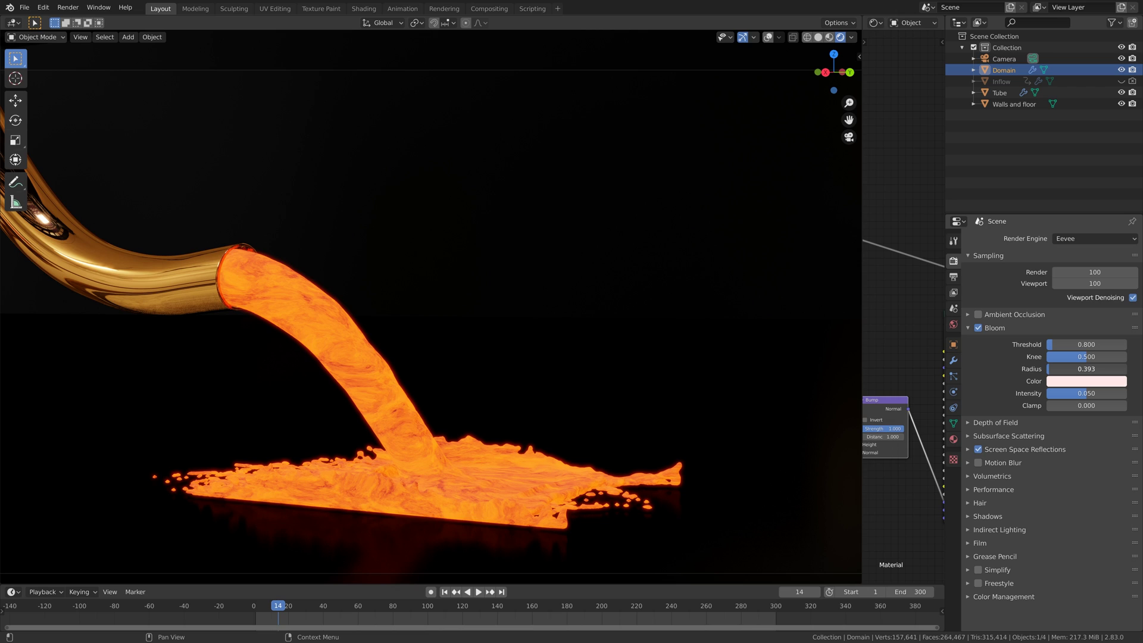
pyautogui.moveTo(1087, 369)
pyautogui.mouseDown()
pyautogui.moveTo(1107, 369)
pyautogui.moveTo(1077, 369)
pyautogui.mouseUp()
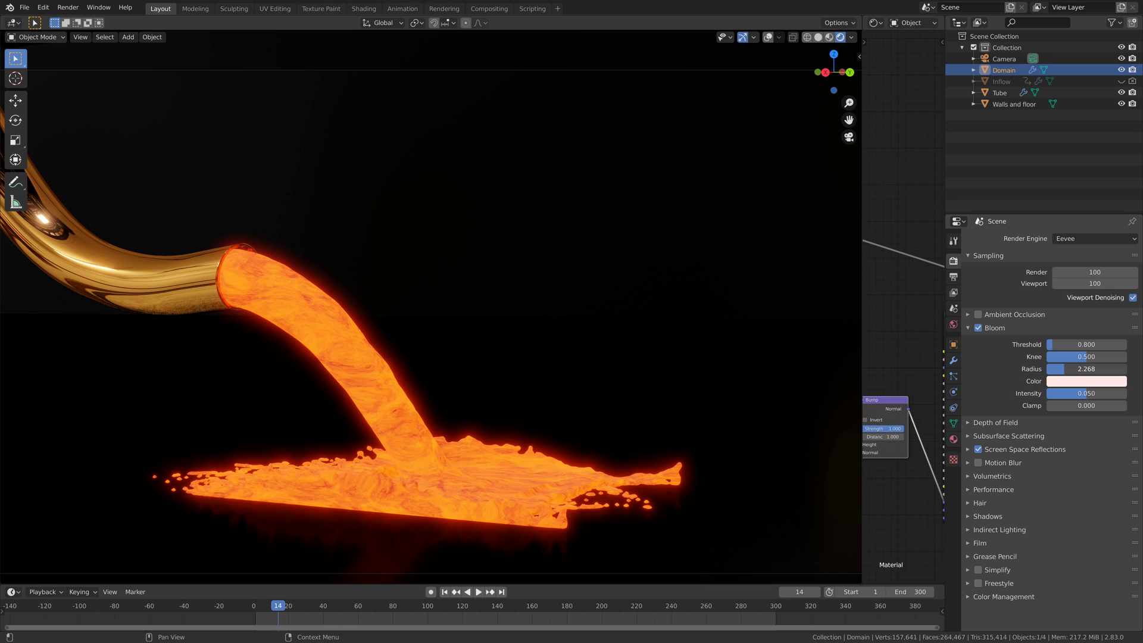
pyautogui.moveTo(1087, 369); pyautogui.dragTo(1068, 369)
pyautogui.scroll(-4, 587, 349)
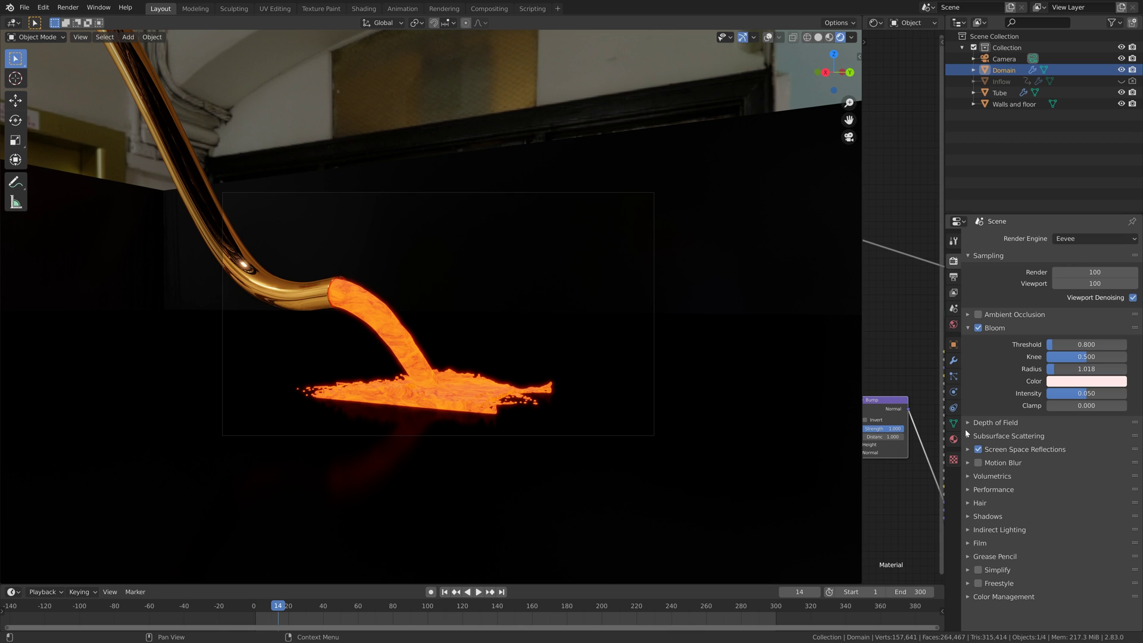
# - Set the output resolution percentage to 100% for a 1080p render
pyautogui.click(953, 277)
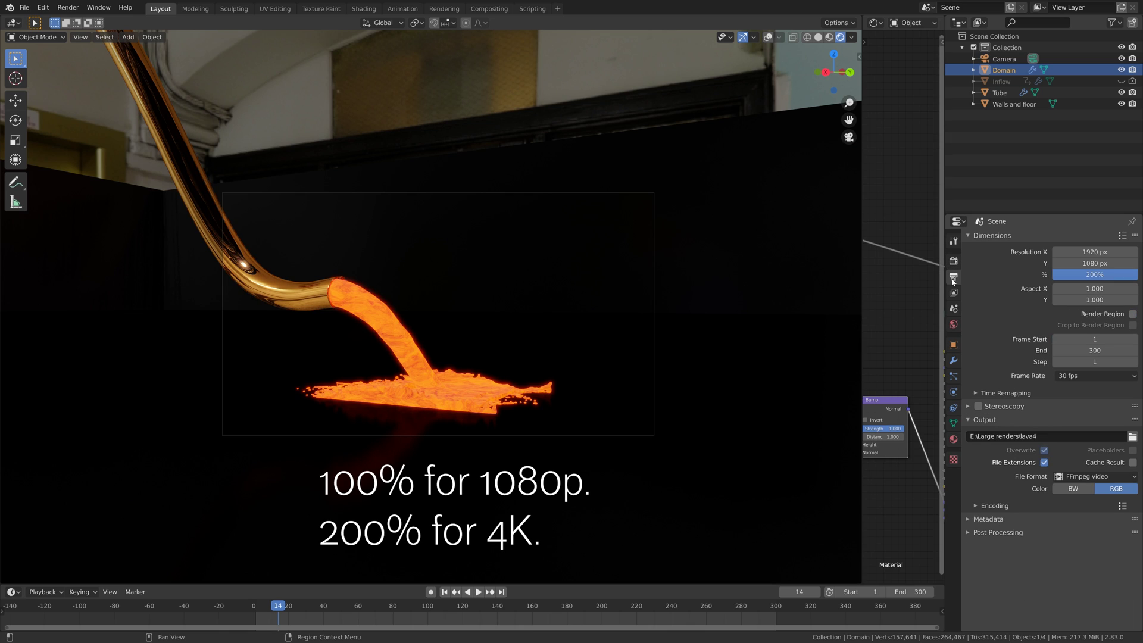
pyautogui.click(1095, 274)
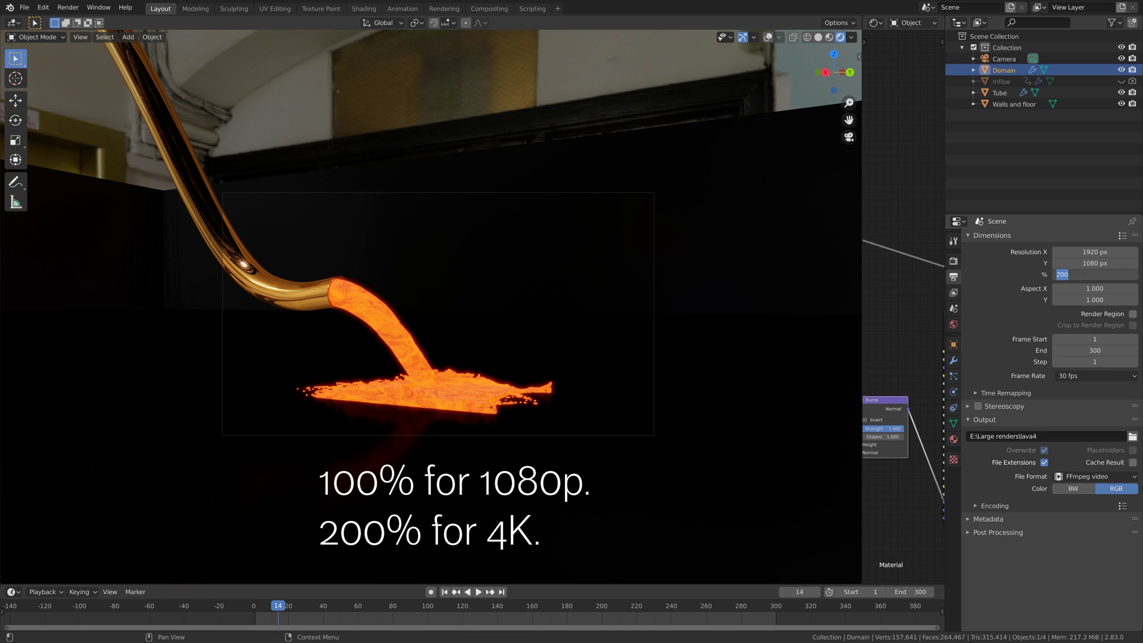
pyautogui.write('100')
pyautogui.press('Return')
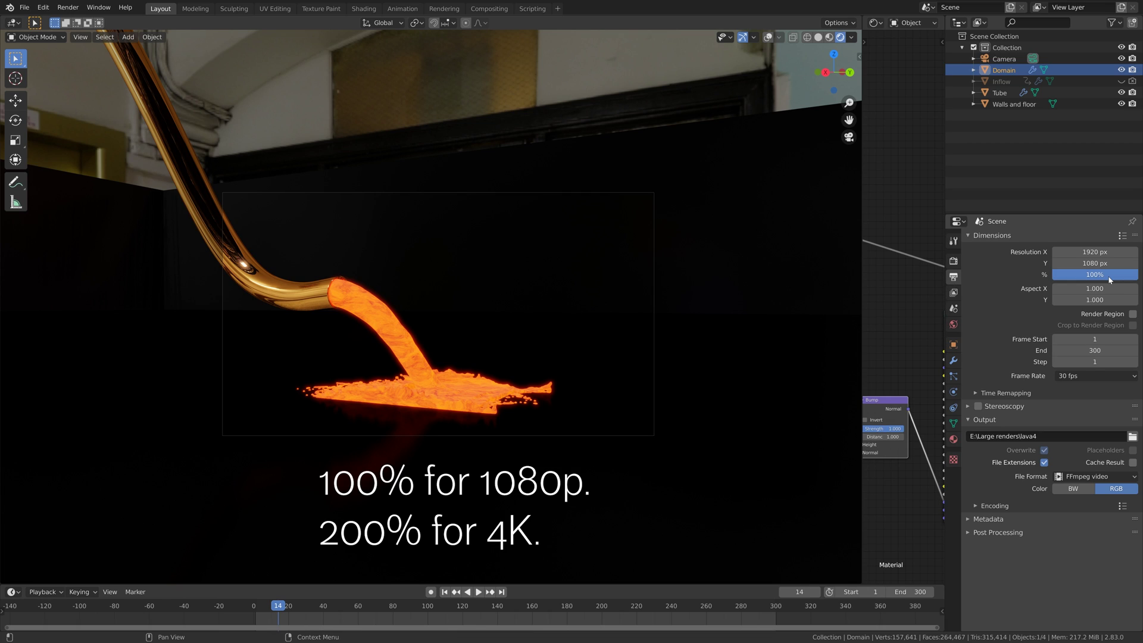
# - Set the output resolution percentage to 200% for a 4K render
pyautogui.click(1110, 277)
pyautogui.write('2')
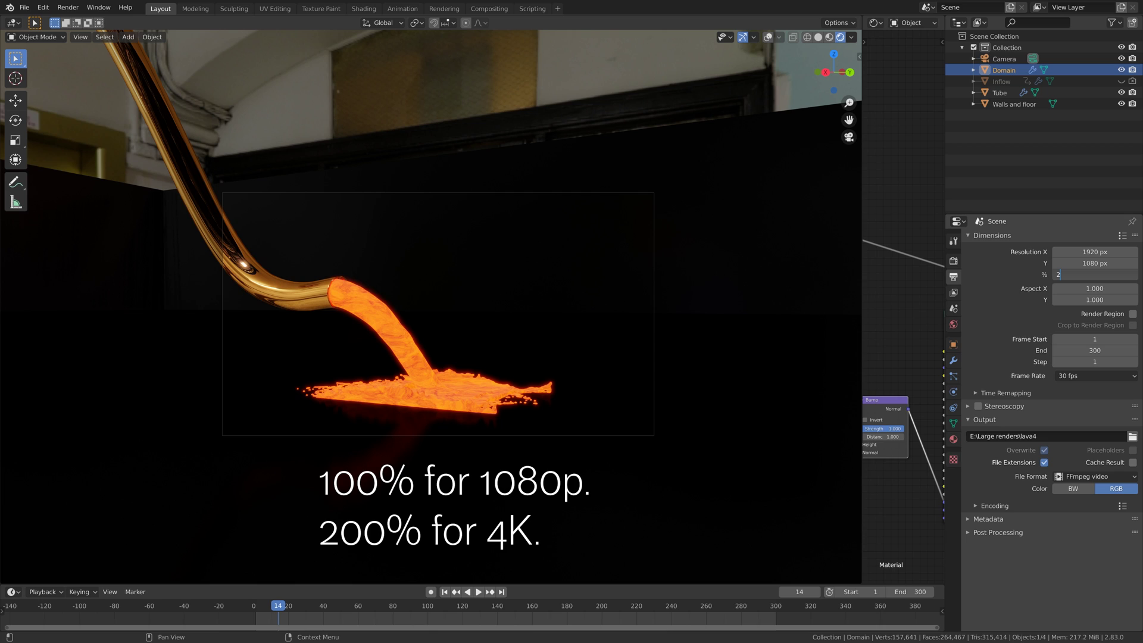
pyautogui.write('00')
pyautogui.press('Return')
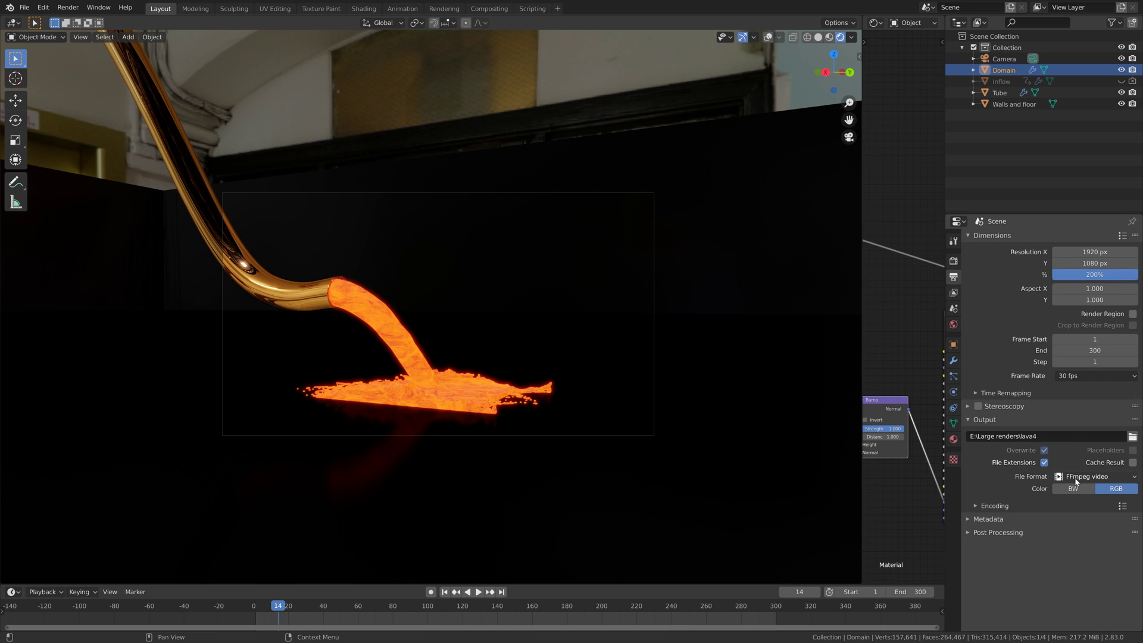
# - Expand the FFmpeg video output's encoding settings and review the container, codec and quality options
pyautogui.click(1006, 506)
pyautogui.scroll(-3, 1008, 509)
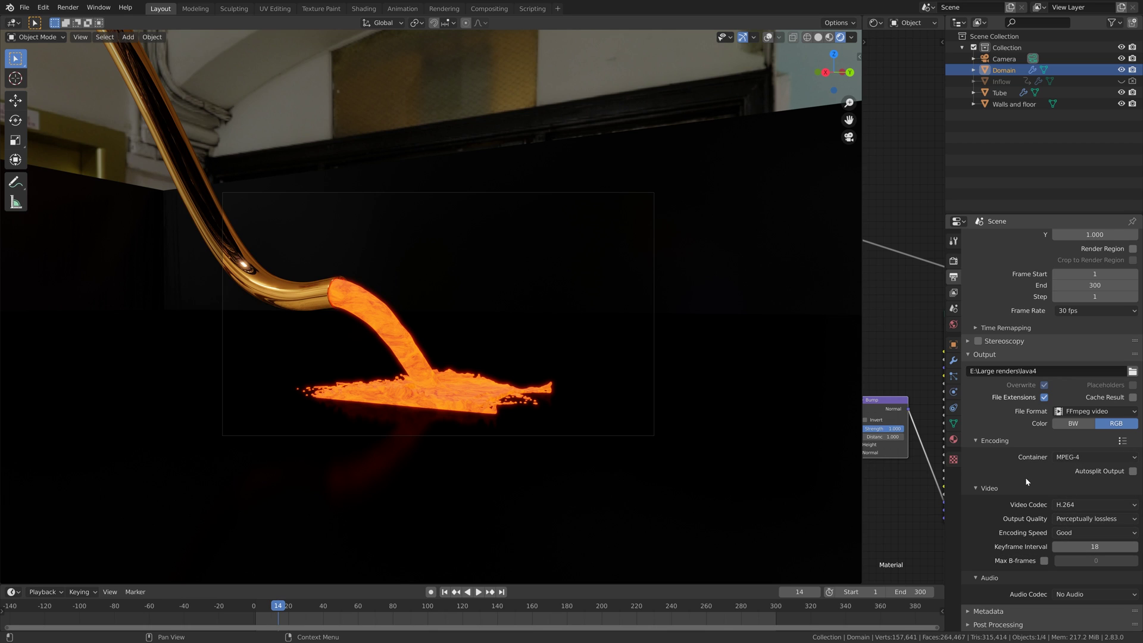
pyautogui.scroll(3, 1018, 480)
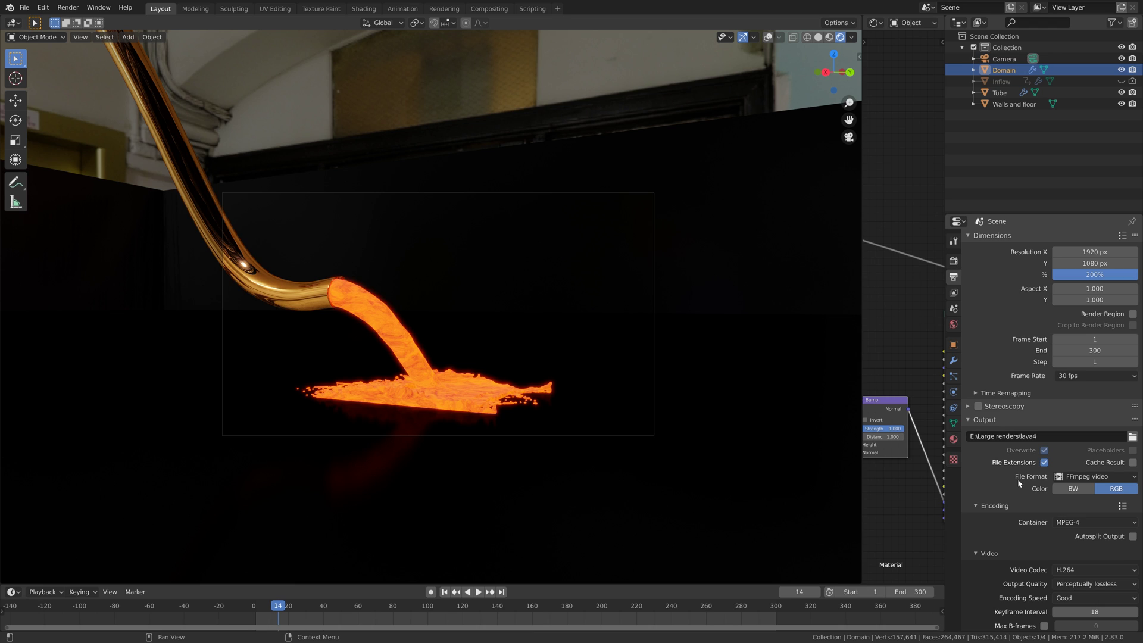
# - Save the project with the bloom and output settings under the next incremented file name
pyautogui.click(24, 8)
pyautogui.click(46, 93)
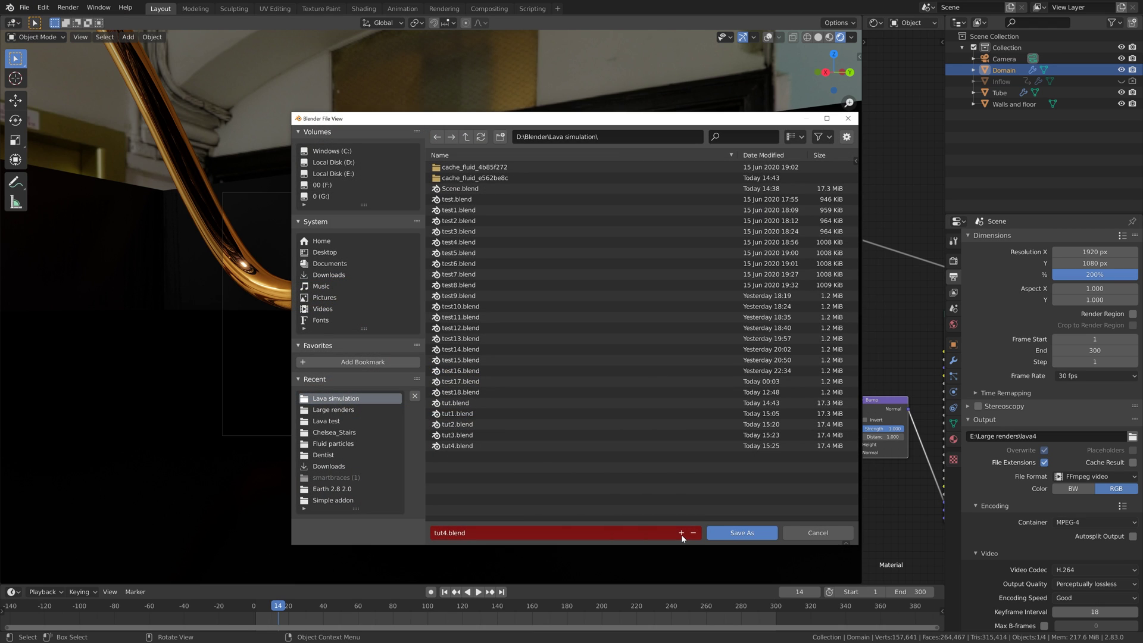
pyautogui.click(681, 533)
pyautogui.click(734, 536)
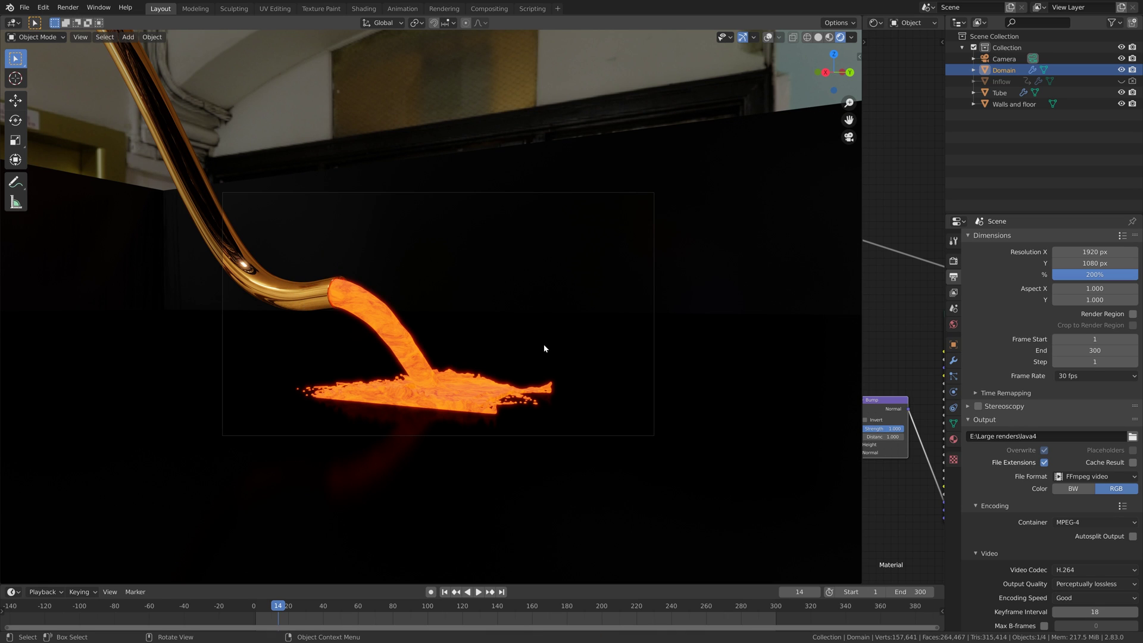
# - Go to frame 112 and save the current project file
pyautogui.click(474, 602)
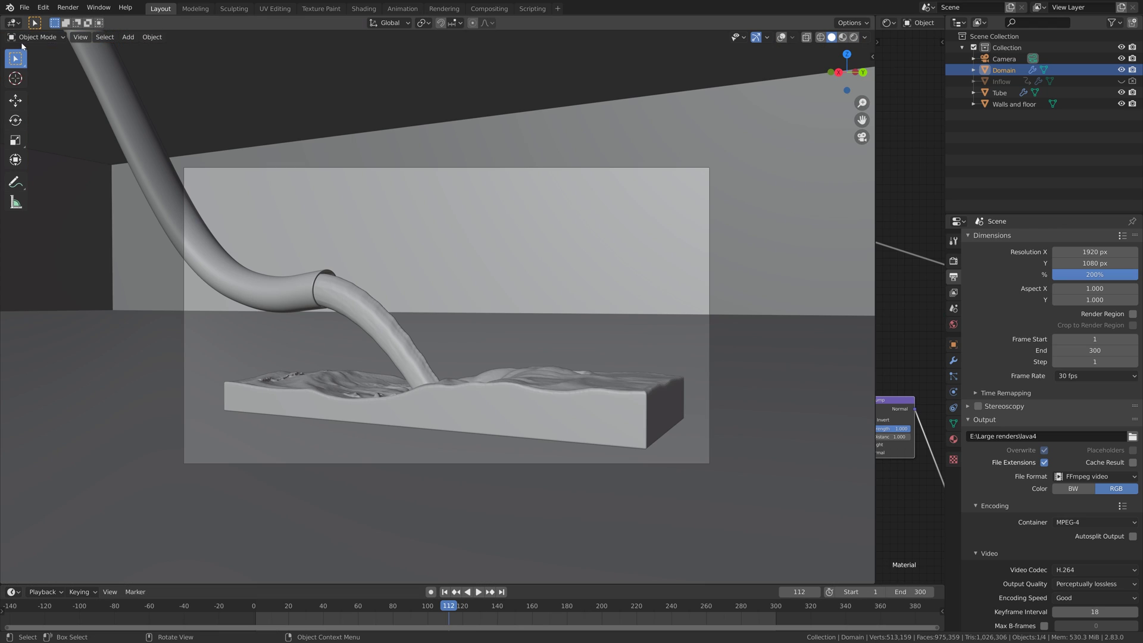
pyautogui.click(24, 7)
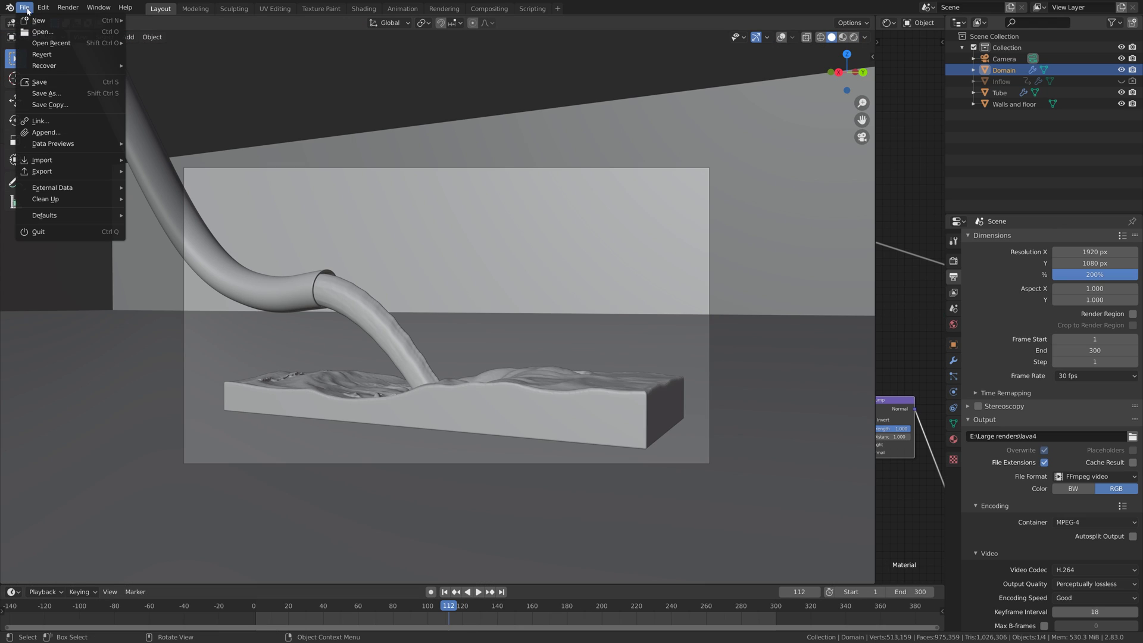
pyautogui.click(38, 84)
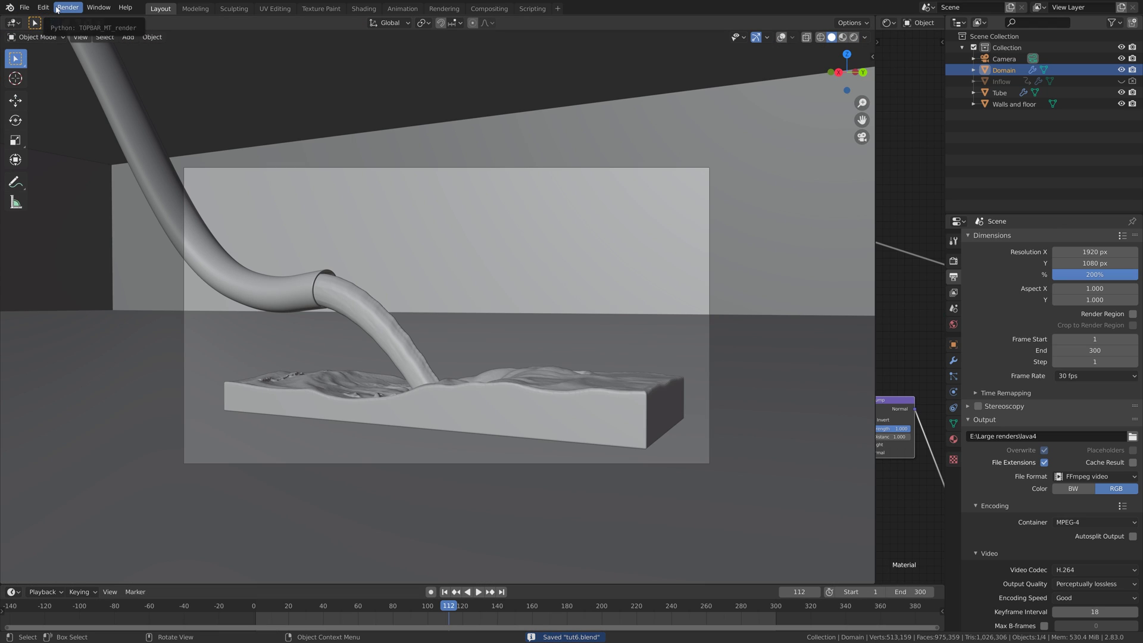
# - Set the render output file name to "final lava" in the E:\Large renders folder
pyautogui.click(1036, 436)
pyautogui.click(1037, 436)
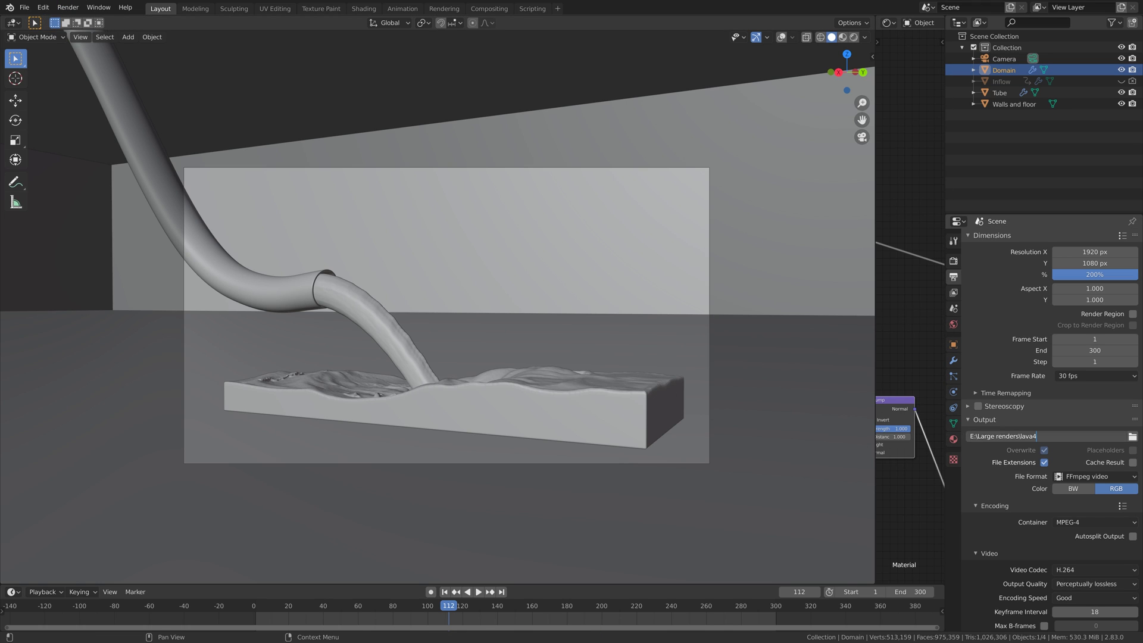
pyautogui.click(1132, 437)
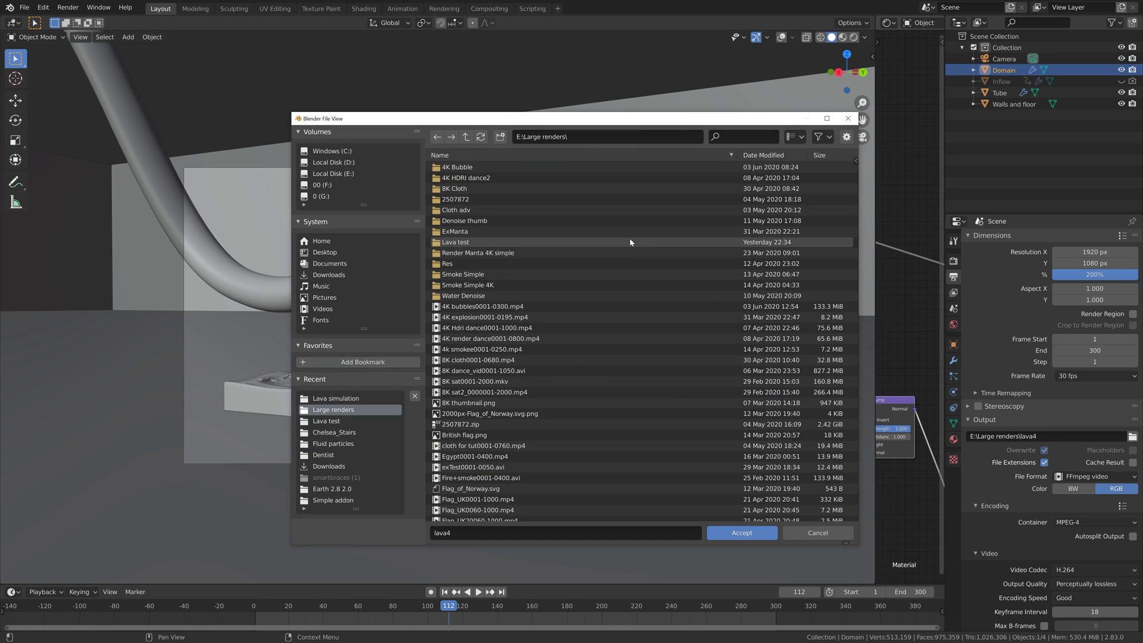
pyautogui.click(512, 532)
pyautogui.write('final lava')
pyautogui.press('Return')
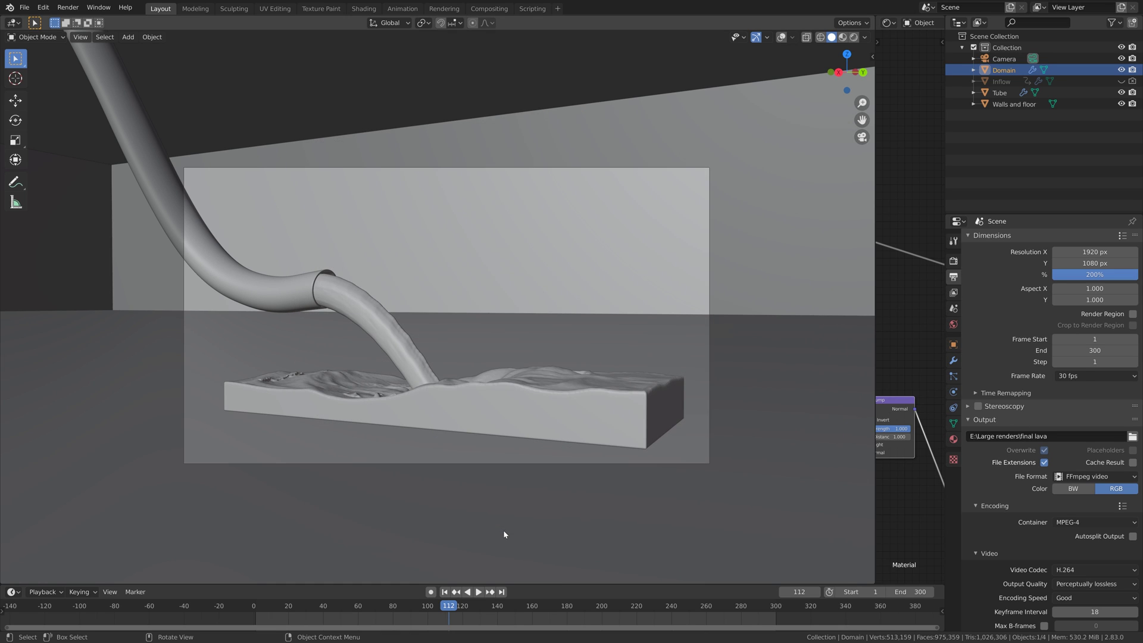
# - Start rendering the animation to the output video file
pyautogui.click(67, 7)
pyautogui.click(74, 29)
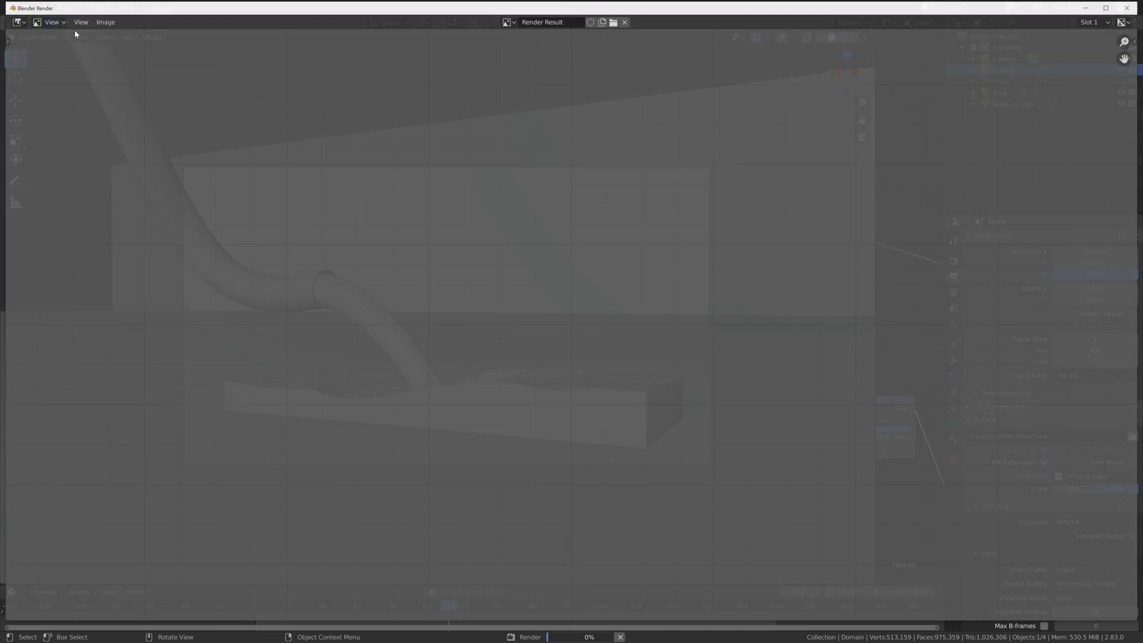